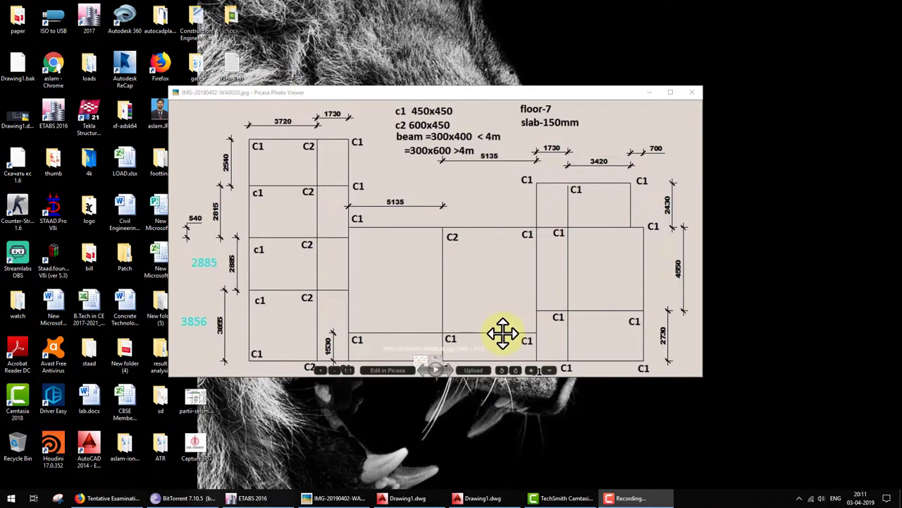
Bring the Drawing1.dwg AutoCAD grid drawing to the front over the Picasa reference plan
click(497, 501)
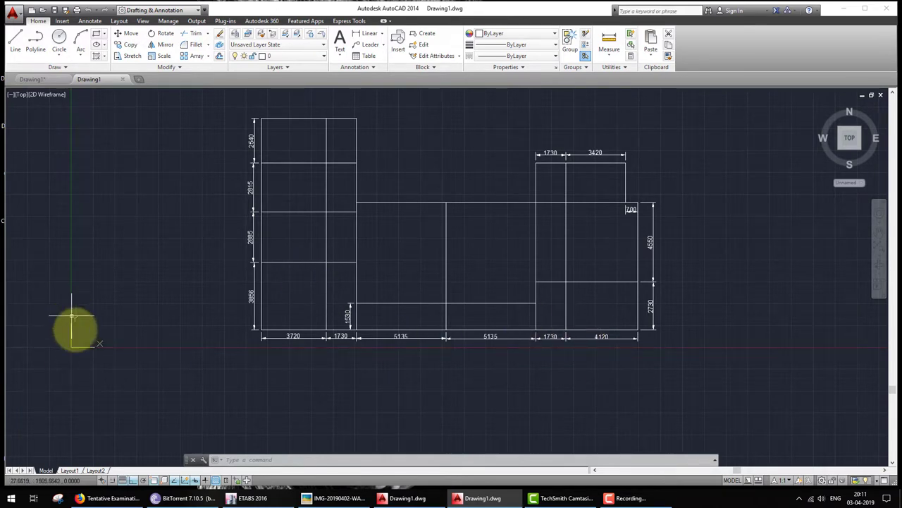
mouse_move(88, 295)
mouse_down()
mouse_move(50, 387)
mouse_move(111, 292)
mouse_move(130, 340)
mouse_up()
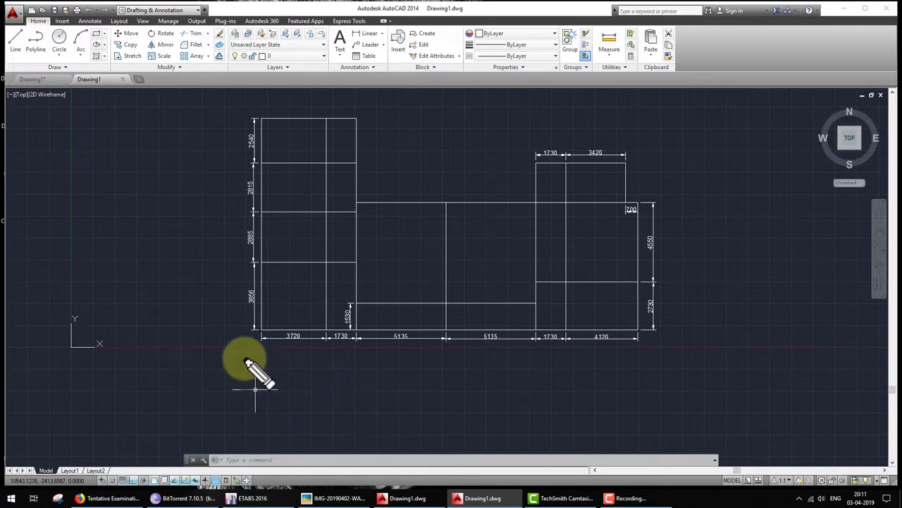
drag(308, 384, 361, 384)
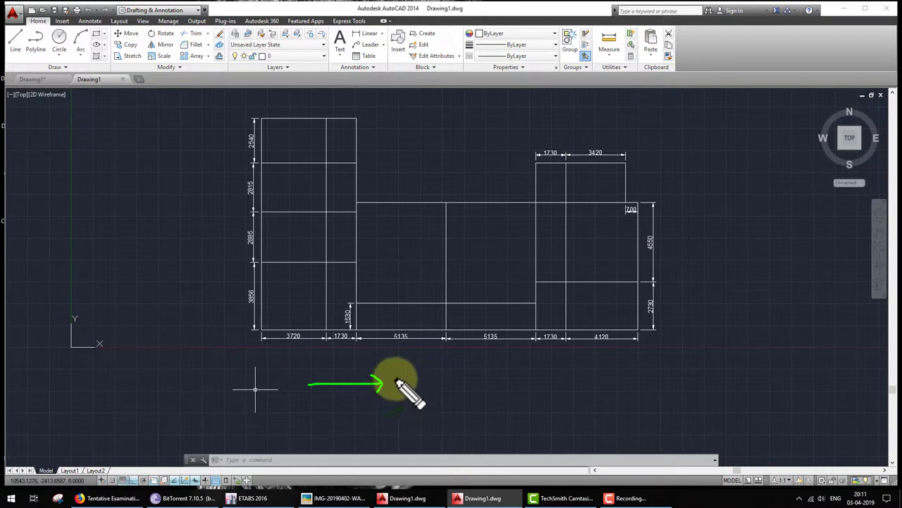
drag(399, 393, 417, 380)
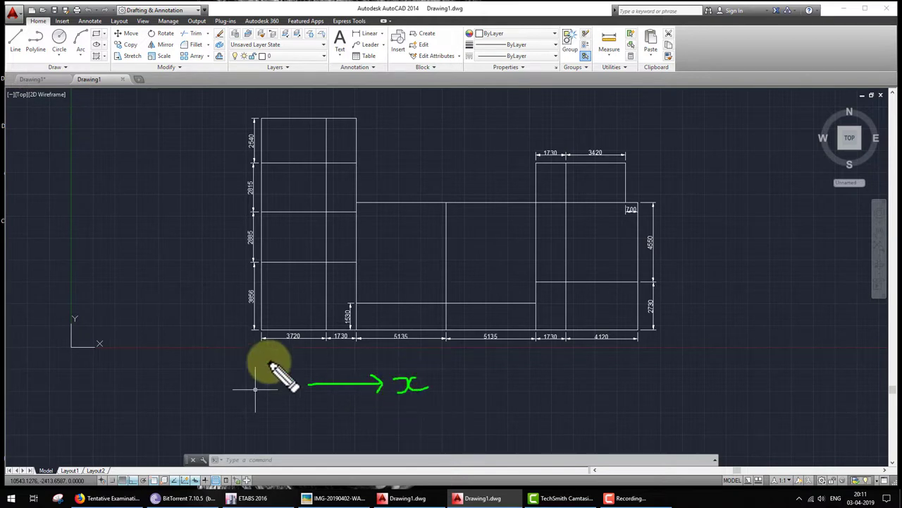
mouse_move(156, 381)
mouse_down()
mouse_move(154, 323)
mouse_move(147, 326)
mouse_up()
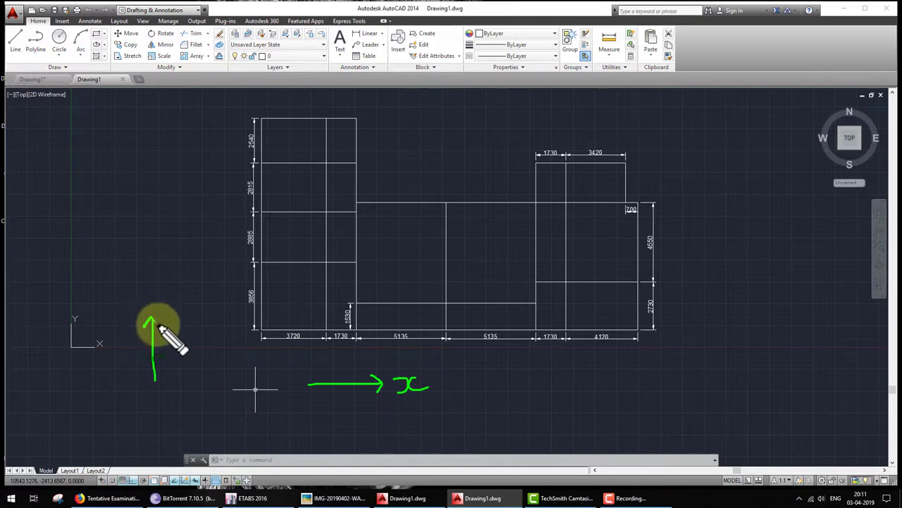
mouse_move(159, 286)
mouse_down()
mouse_move(173, 310)
mouse_move(172, 293)
mouse_up()
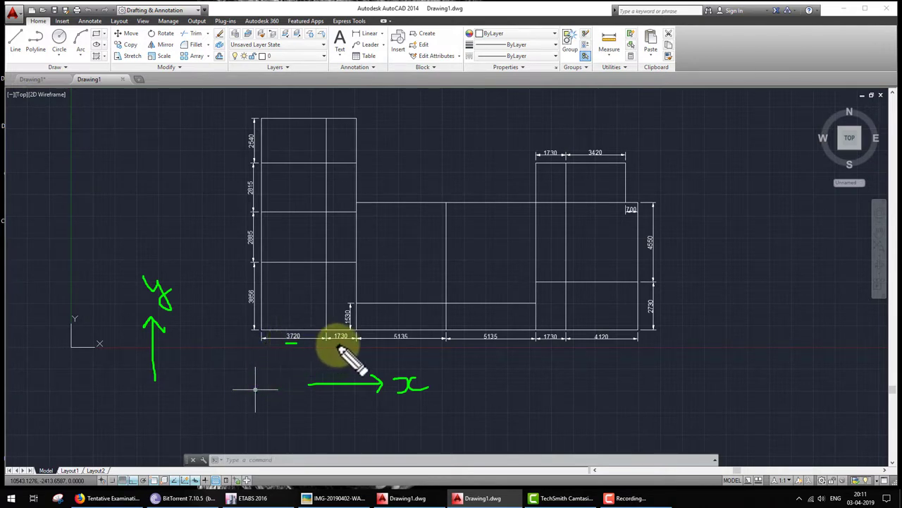
drag(395, 342, 429, 342)
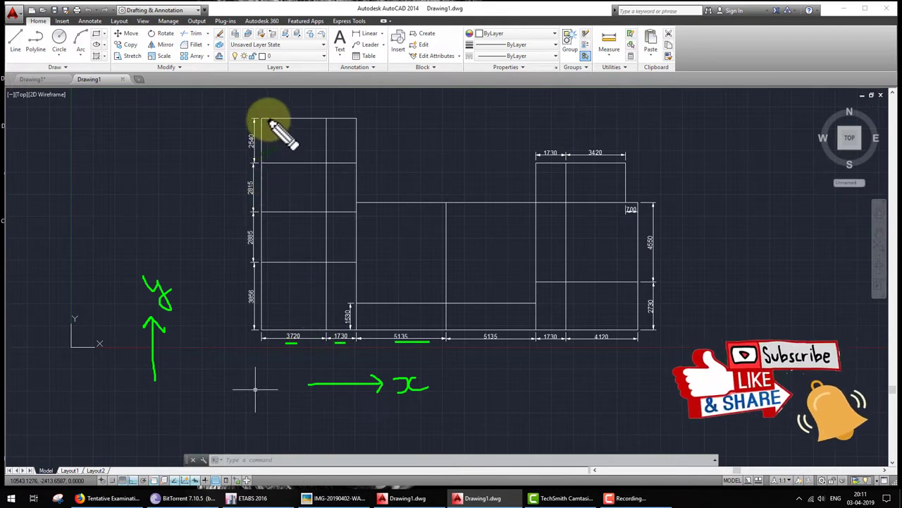
drag(261, 100, 262, 389)
drag(325, 99, 323, 384)
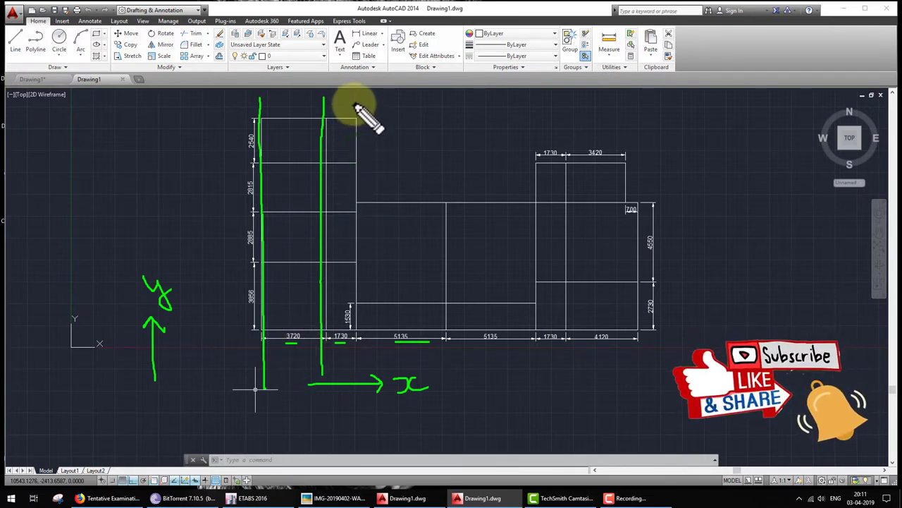
drag(358, 130, 360, 372)
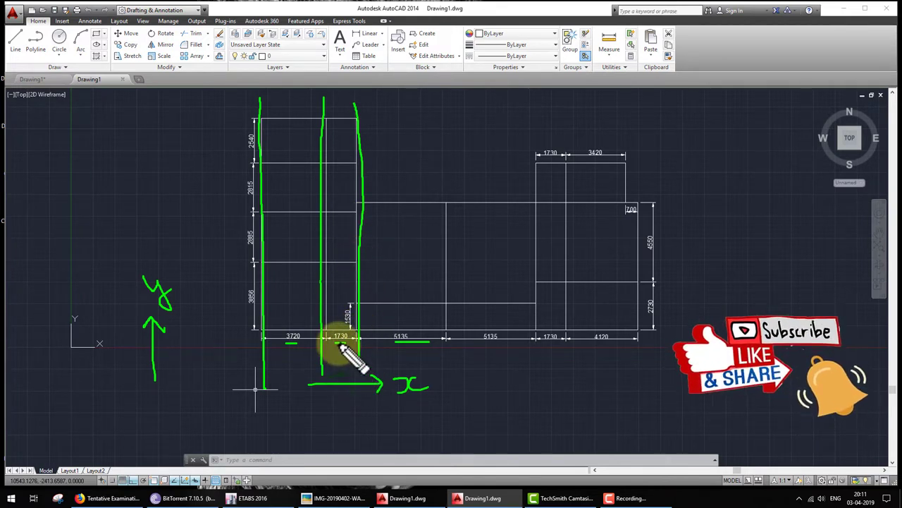
drag(444, 102, 442, 356)
mouse_move(530, 103)
mouse_down()
mouse_move(529, 296)
mouse_move(539, 347)
mouse_up()
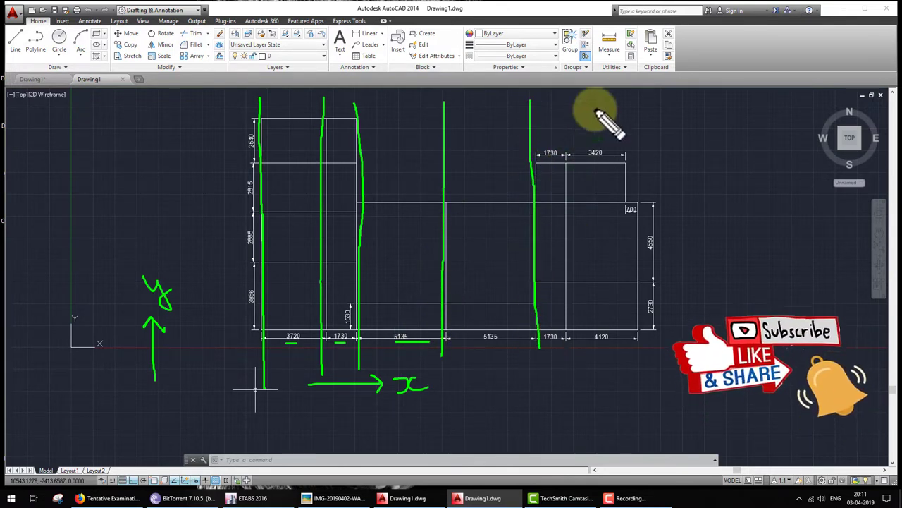
drag(566, 94, 566, 346)
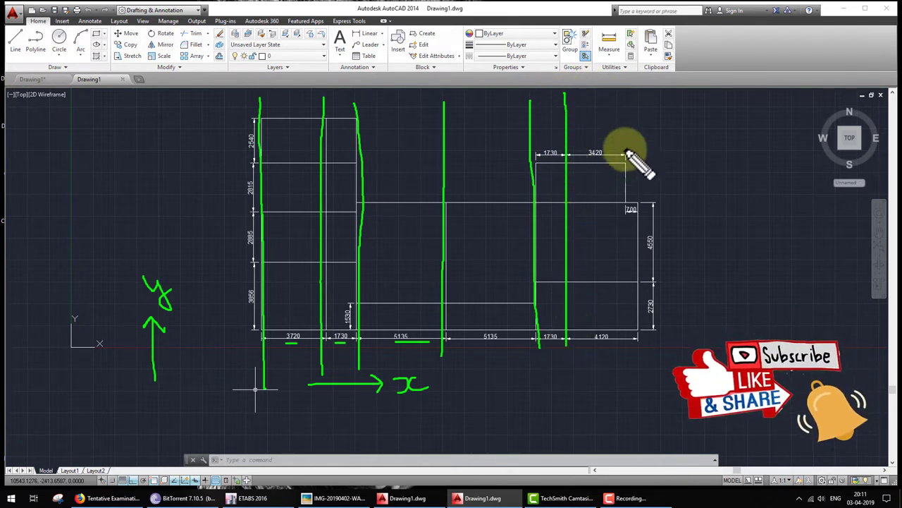
drag(624, 100, 623, 157)
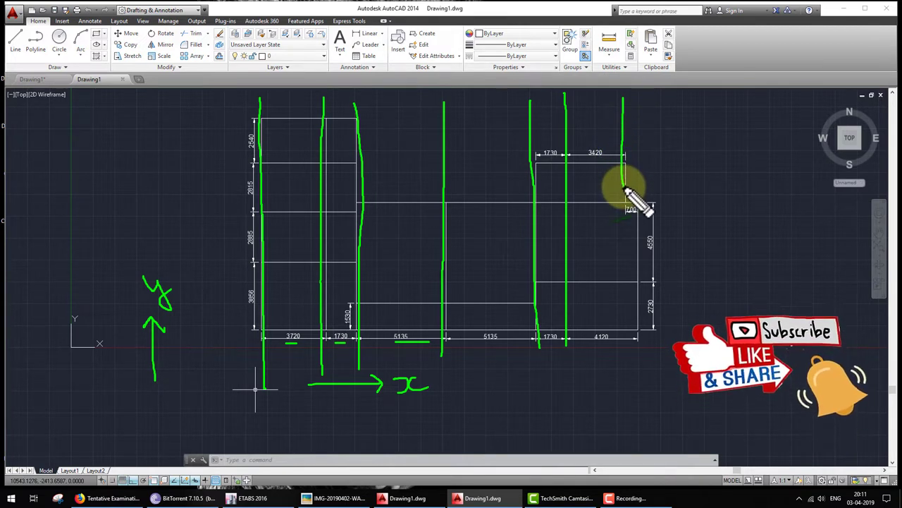
drag(624, 206, 624, 345)
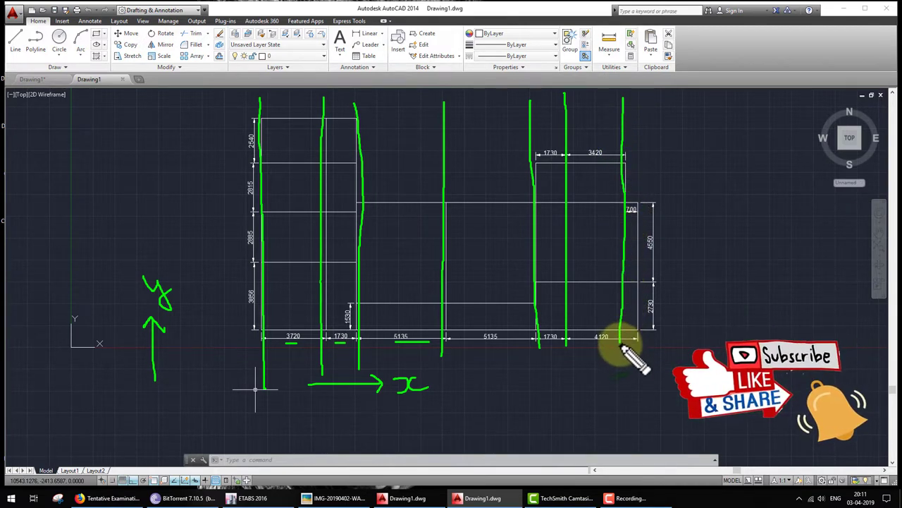
drag(648, 100, 633, 359)
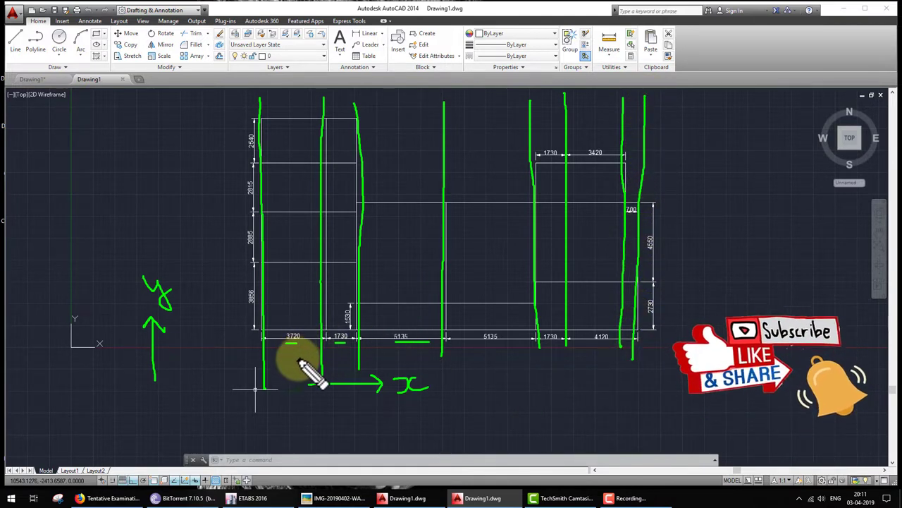
drag(282, 350, 353, 351)
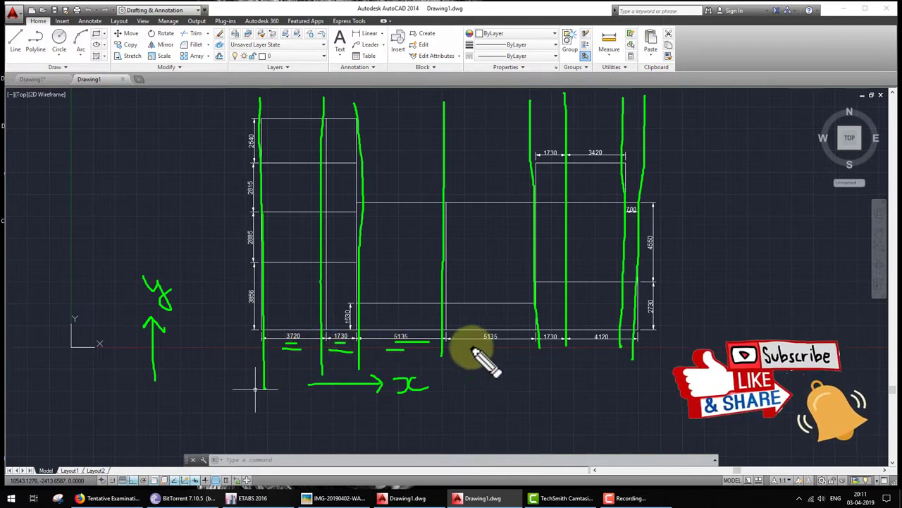
drag(476, 345, 561, 344)
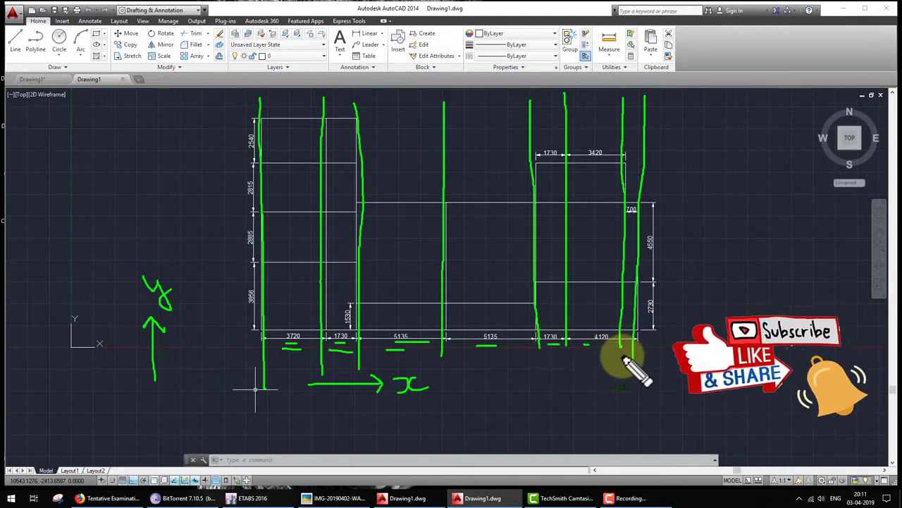
drag(622, 358, 632, 347)
drag(634, 221, 629, 218)
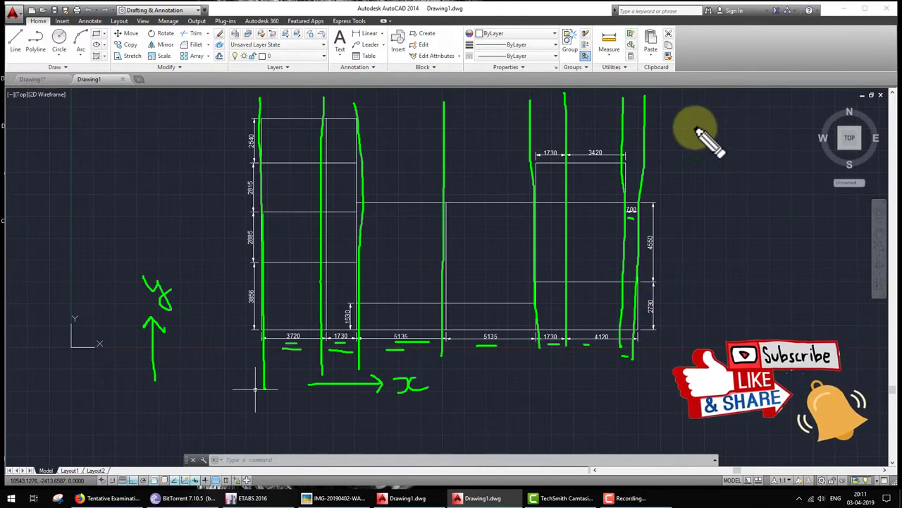
mouse_move(696, 129)
mouse_down()
mouse_move(724, 132)
mouse_move(749, 157)
mouse_up()
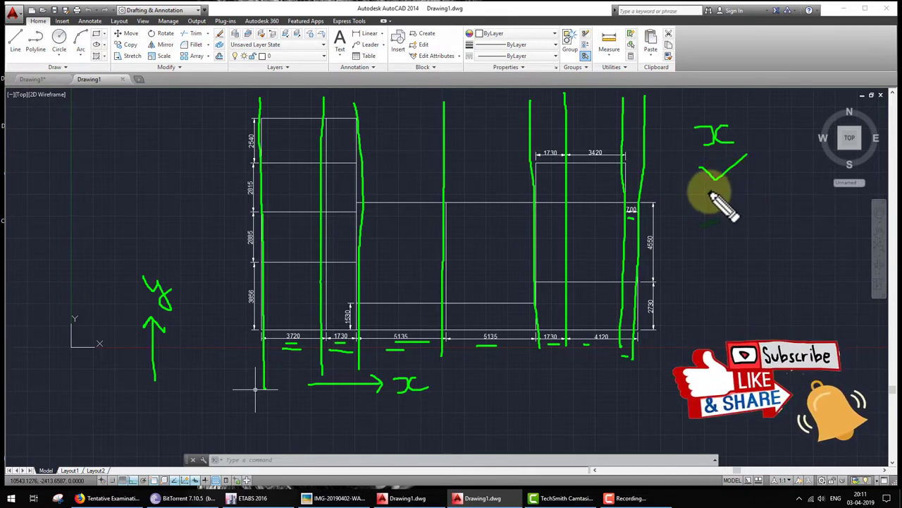
drag(719, 199, 753, 175)
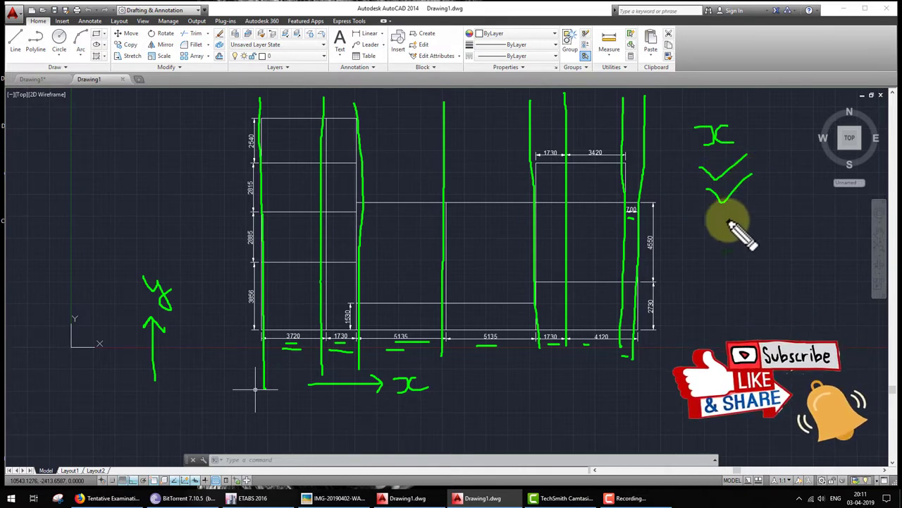
drag(710, 217, 757, 206)
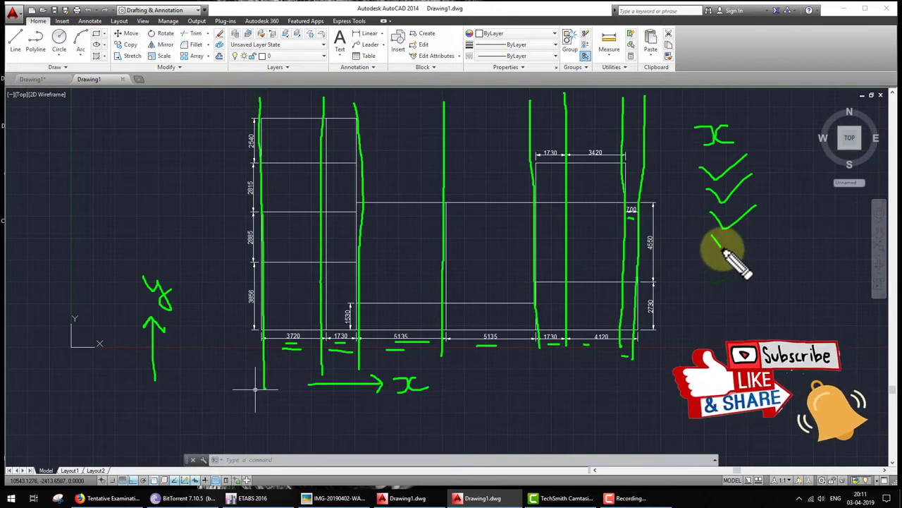
drag(723, 251, 758, 226)
drag(713, 252, 765, 247)
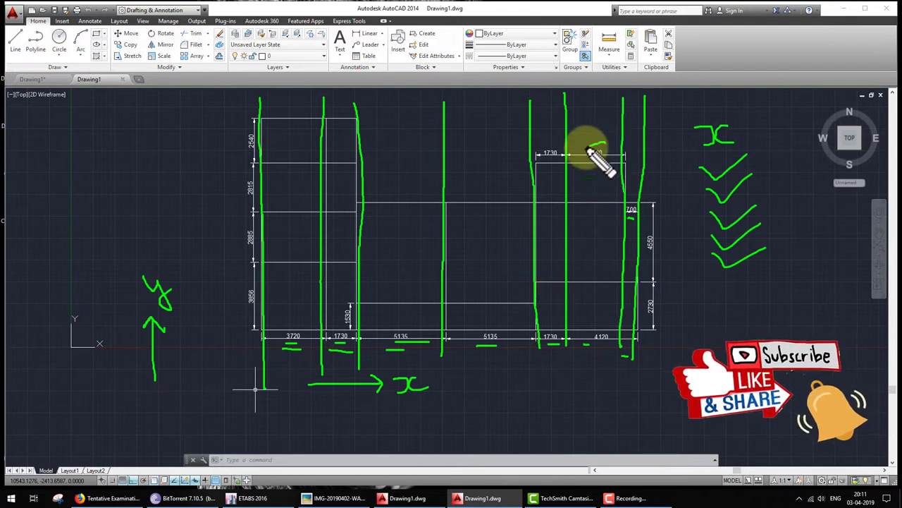
mouse_move(595, 156)
mouse_down()
mouse_move(612, 151)
mouse_move(600, 172)
mouse_move(614, 331)
mouse_move(609, 297)
mouse_up()
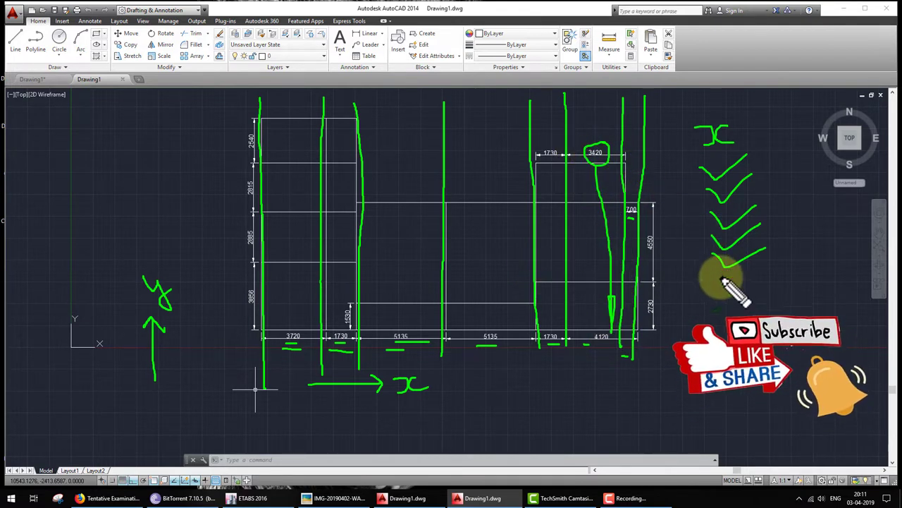
drag(722, 280, 768, 270)
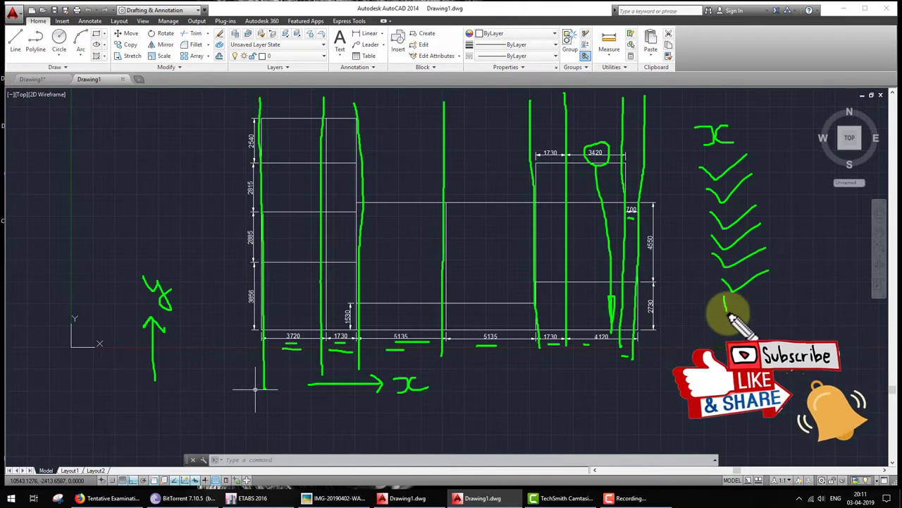
drag(728, 314, 800, 275)
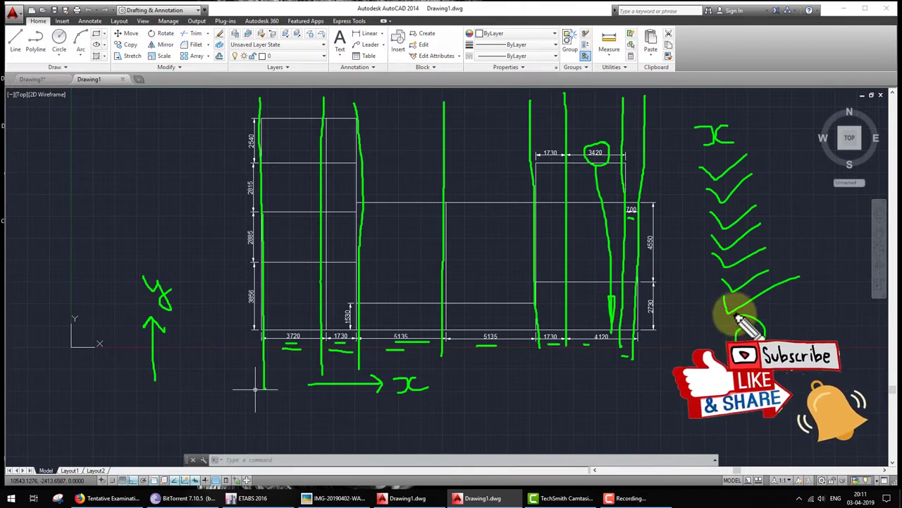
drag(736, 317, 765, 342)
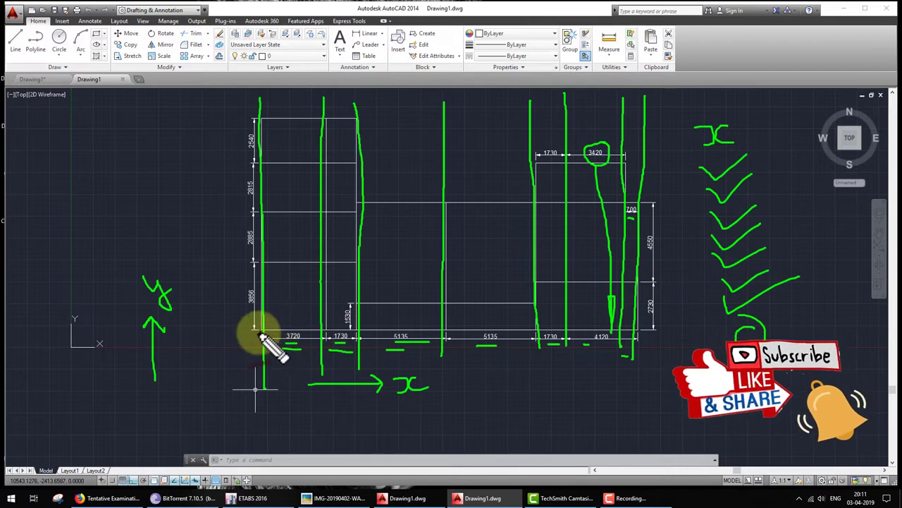
drag(209, 333, 684, 330)
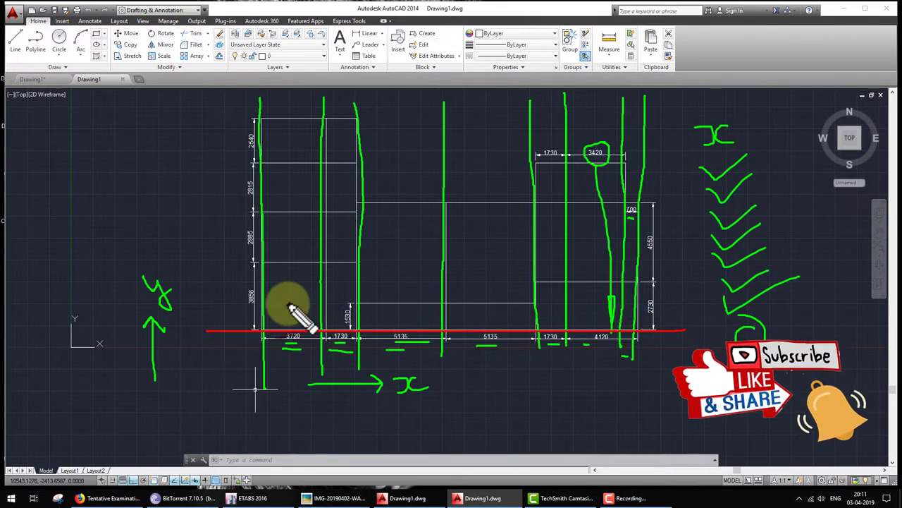
drag(227, 304, 688, 304)
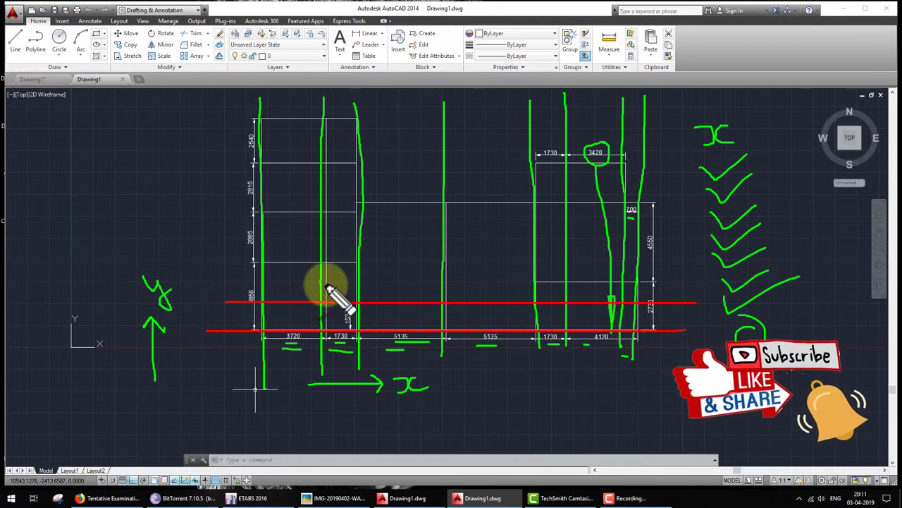
drag(225, 282, 673, 283)
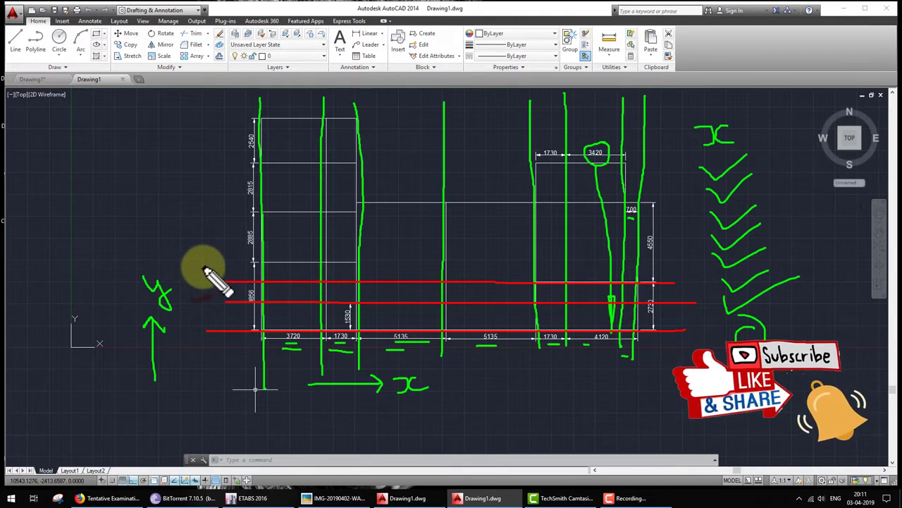
drag(204, 263, 680, 258)
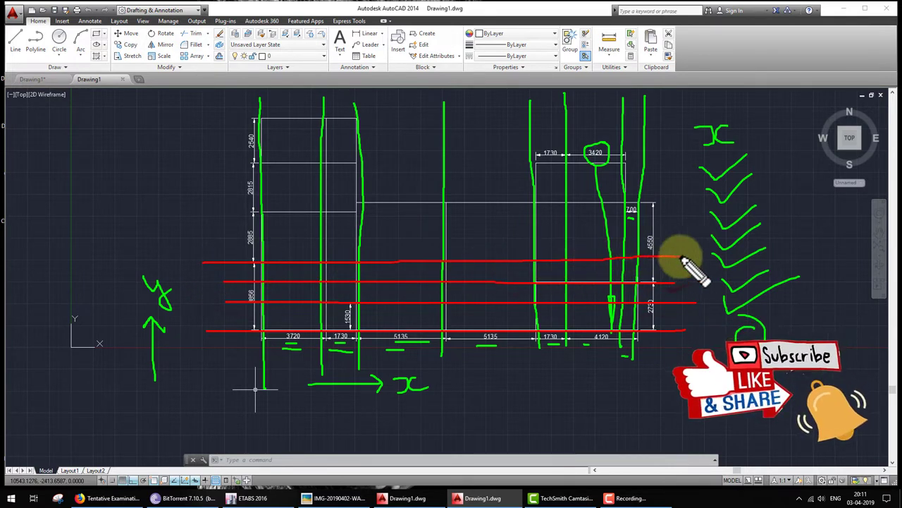
drag(243, 211, 677, 211)
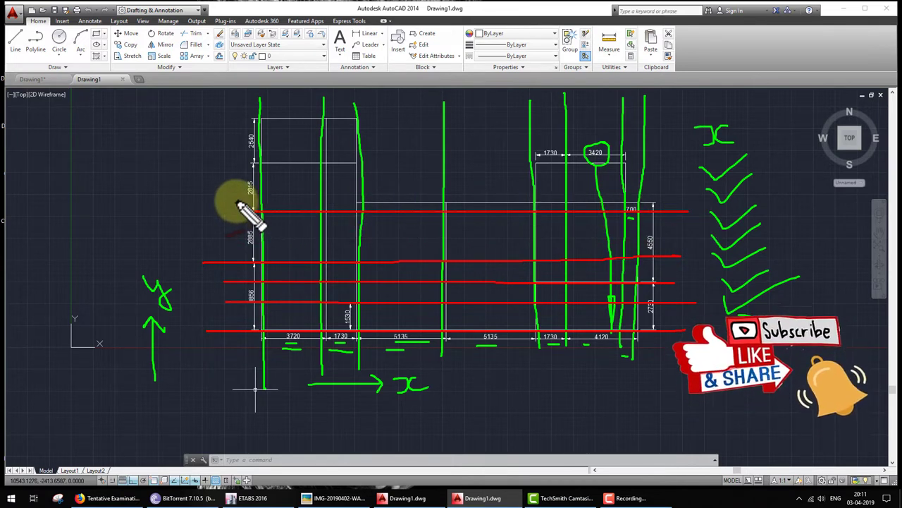
drag(239, 206, 665, 208)
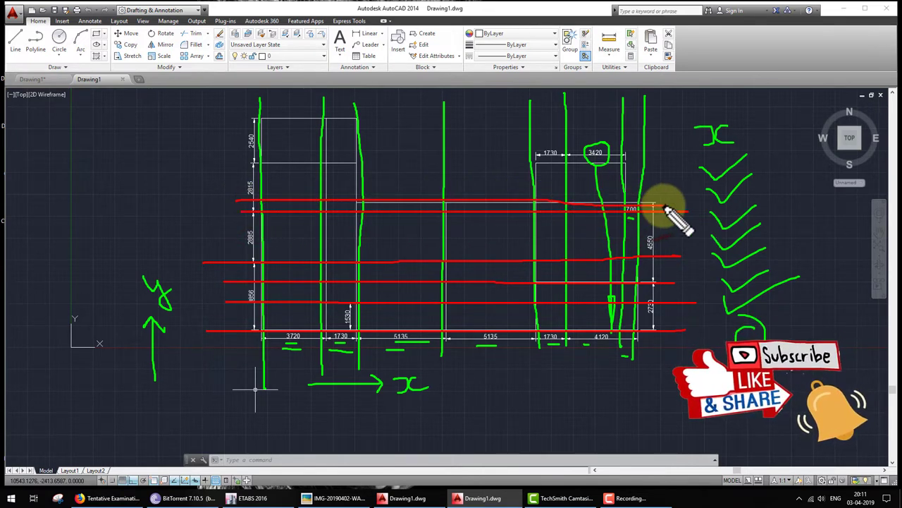
drag(229, 163, 684, 160)
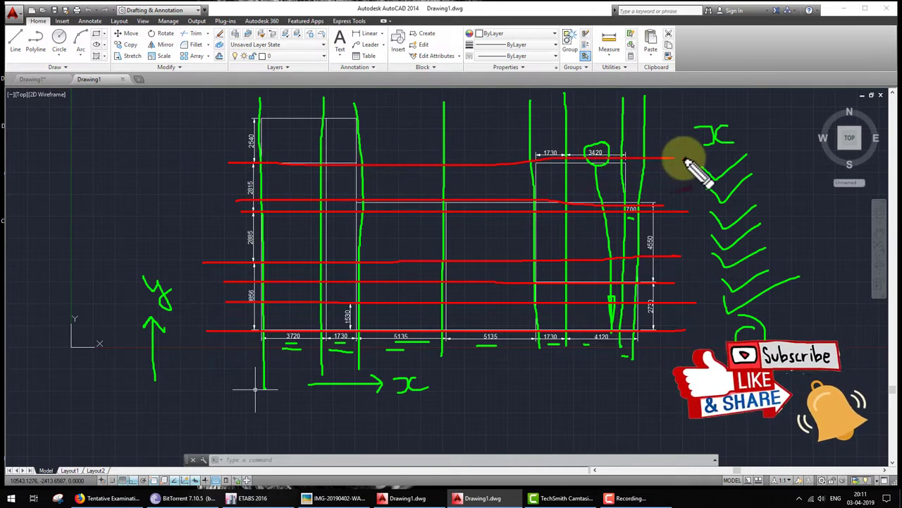
drag(237, 115, 666, 107)
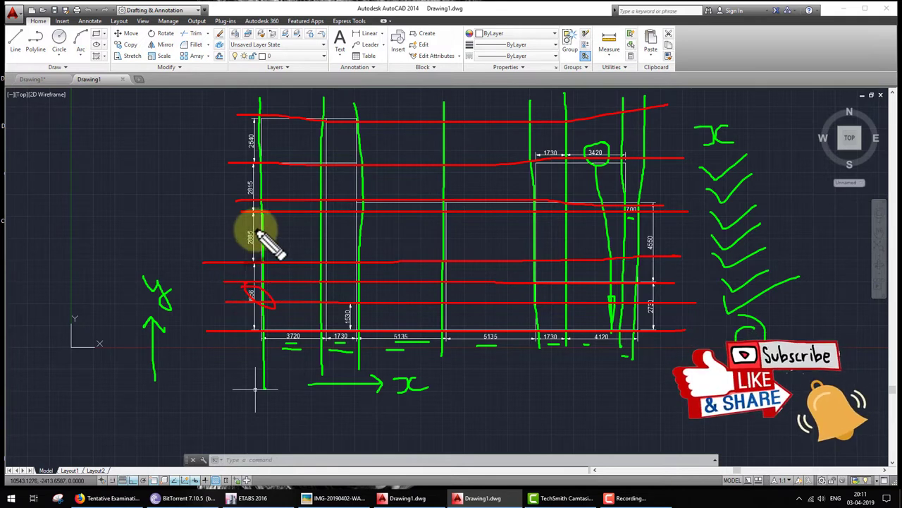
drag(261, 286, 252, 299)
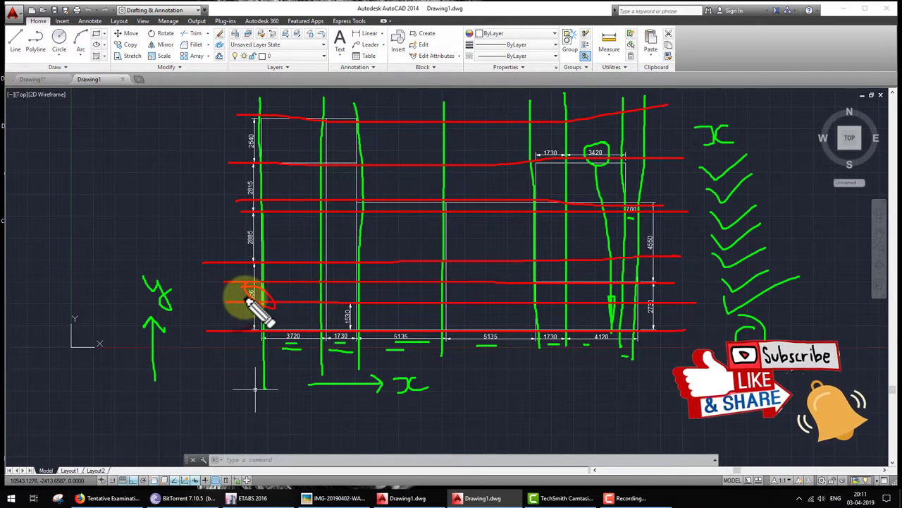
key(Escape)
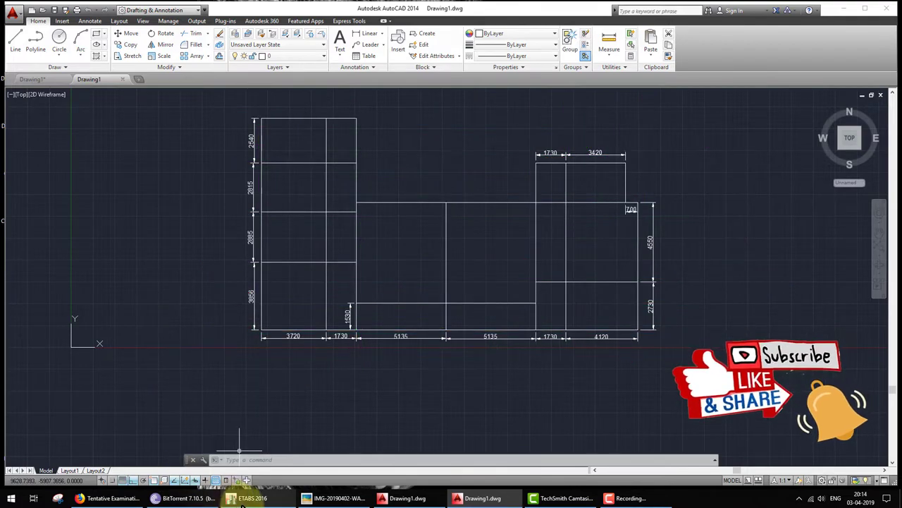
Start a new ETABS model using the built-in Metric SI settings
click(250, 498)
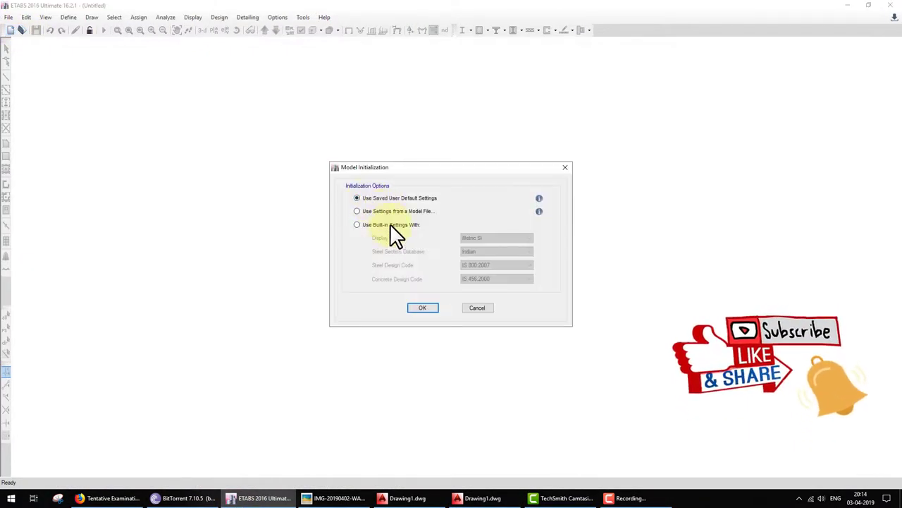
click(390, 223)
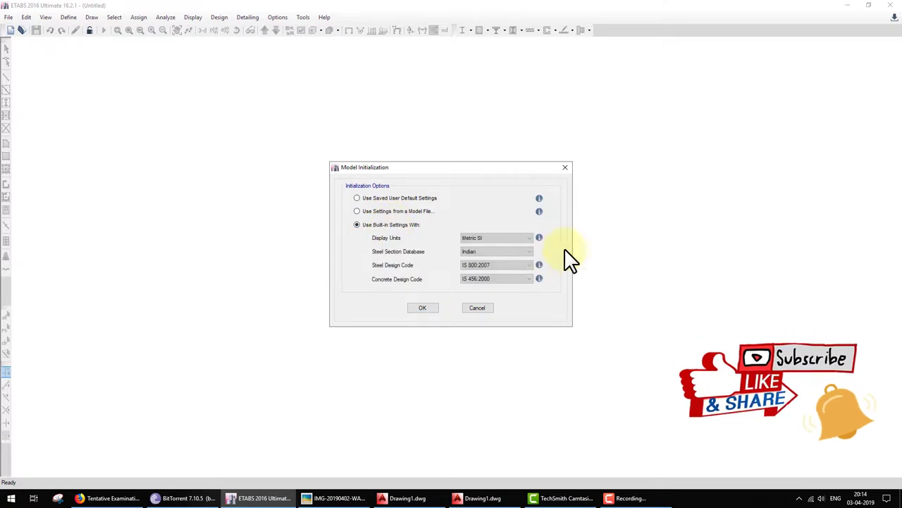
click(422, 308)
Choose custom grid spacing and show the grid data as spacings
click(279, 236)
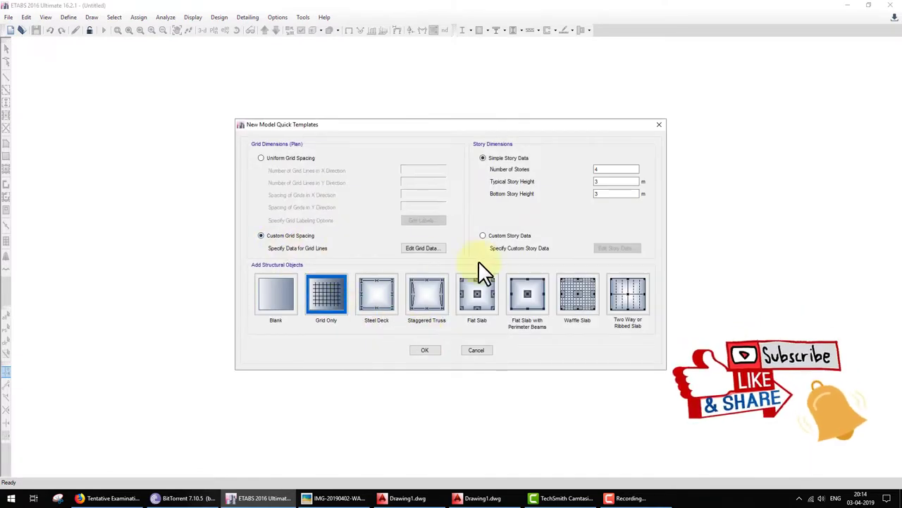
click(431, 248)
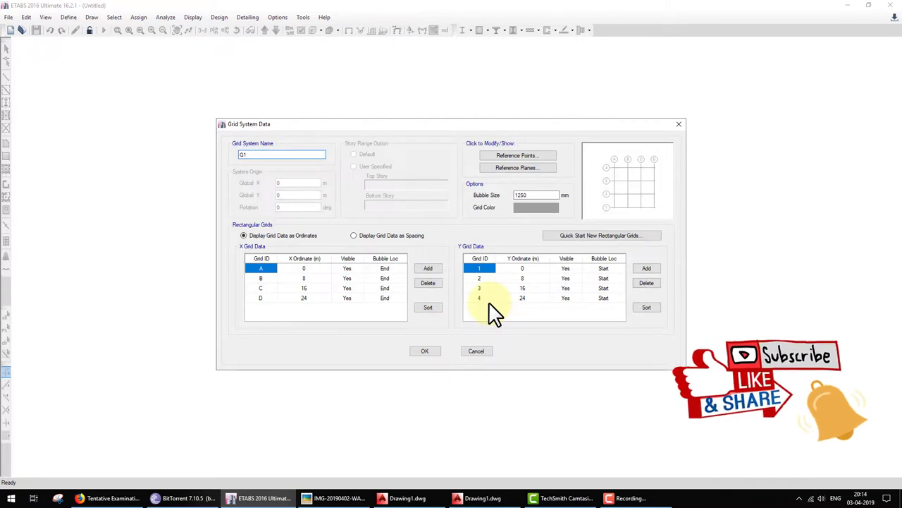
click(353, 236)
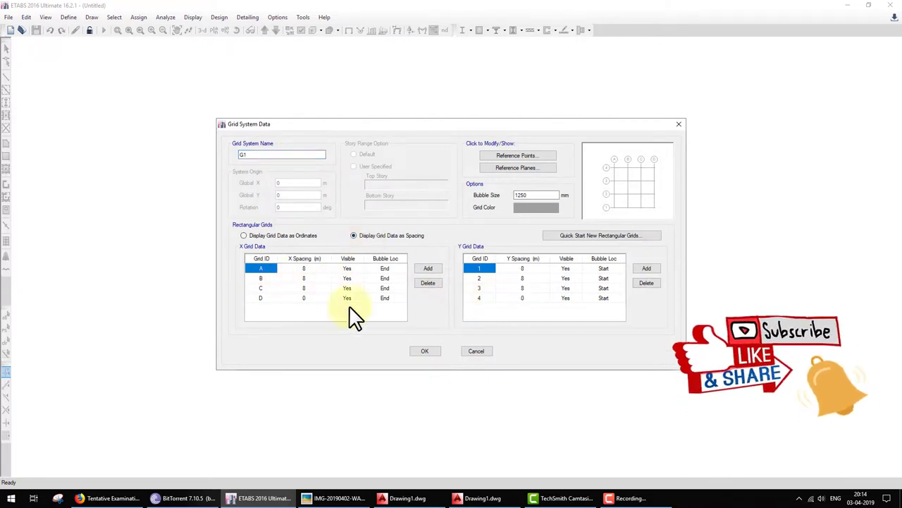
click(331, 498)
click(331, 497)
Enter X spacings 3.72, 1.73, 5.135 and 5.135 m for grids A–D from the AutoCAD plan
click(480, 498)
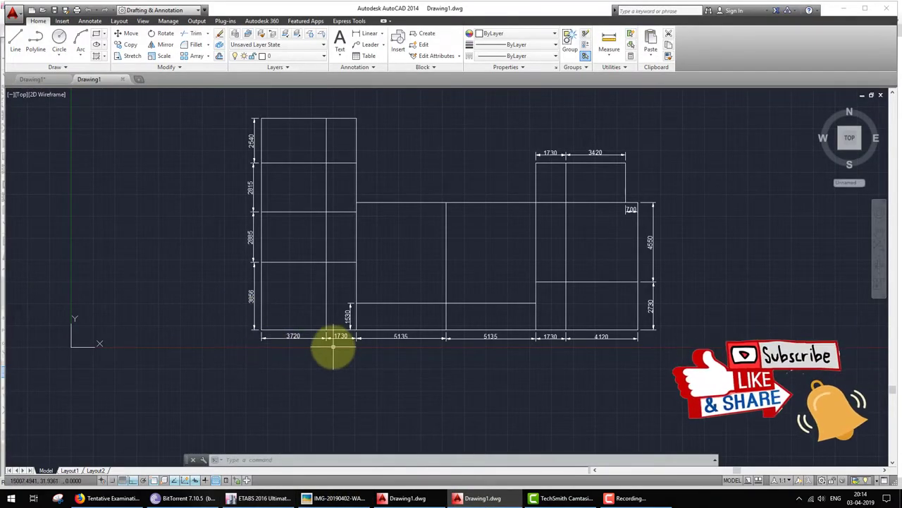
click(484, 497)
click(310, 270)
text(3.720)
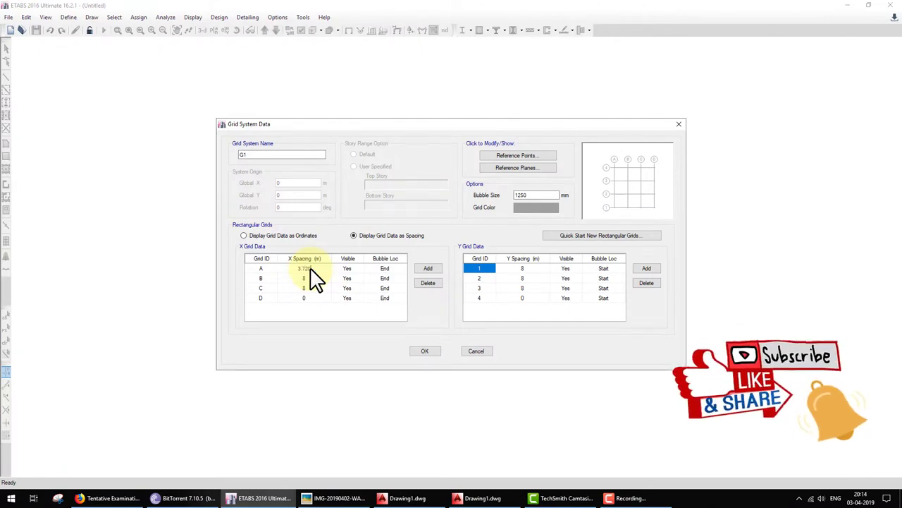
click(483, 498)
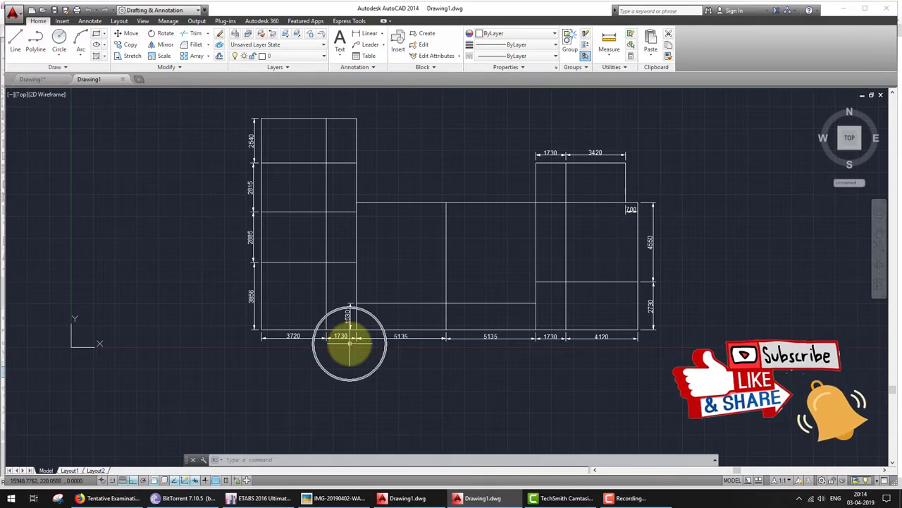
click(255, 497)
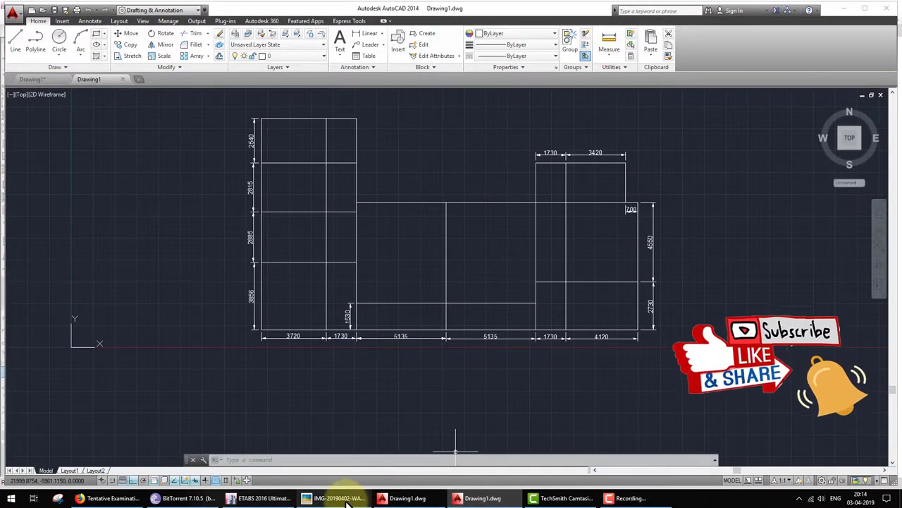
click(251, 497)
click(308, 289)
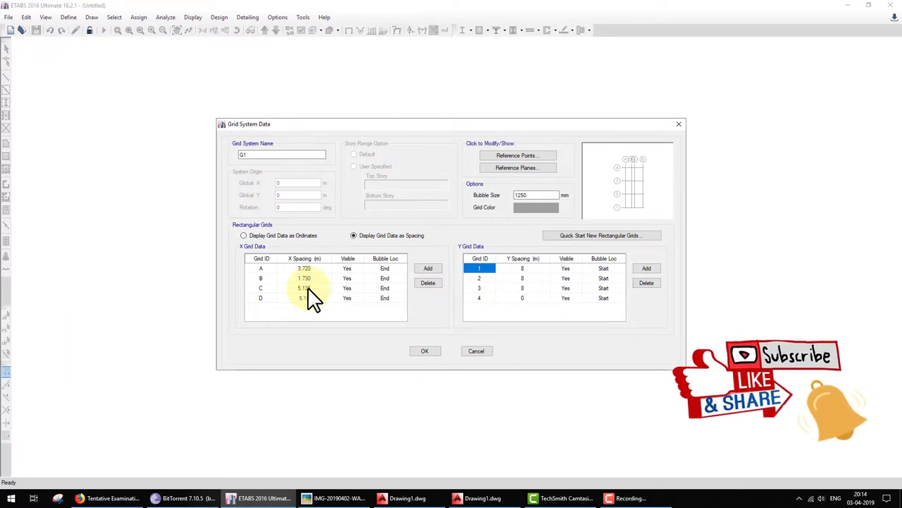
click(430, 275)
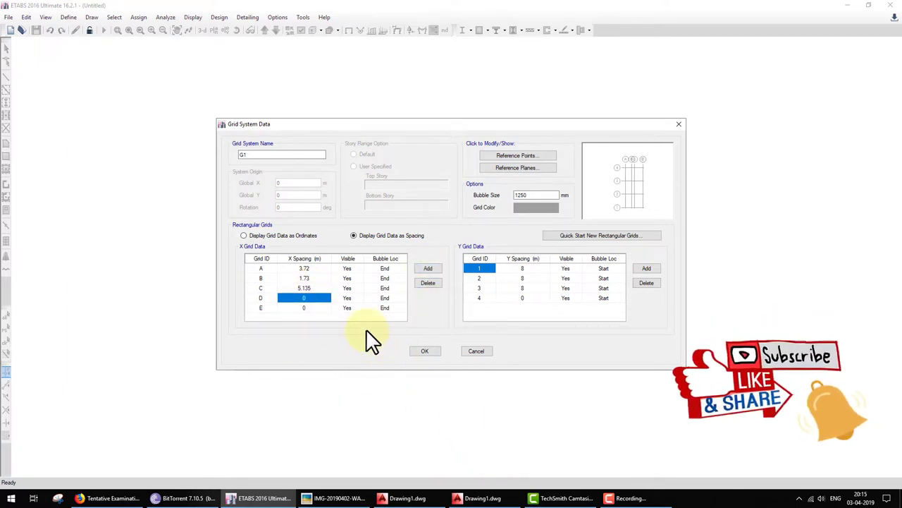
text(5.135)
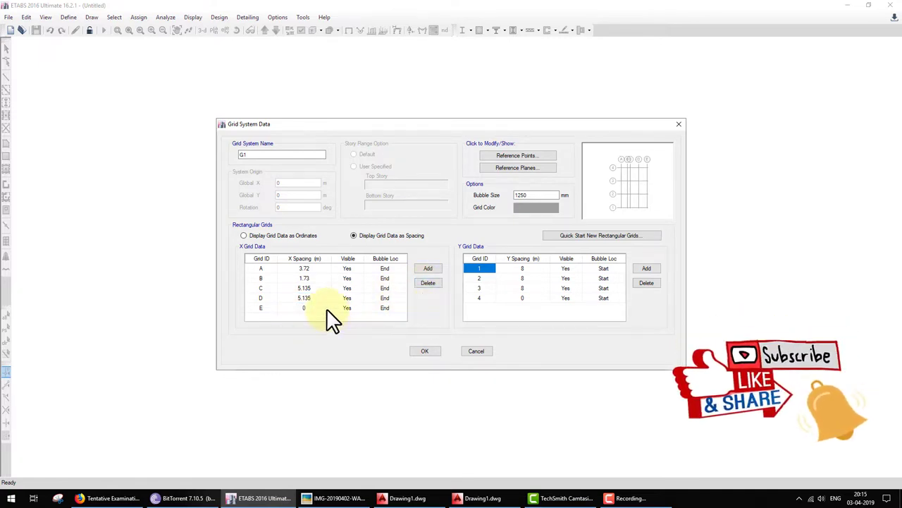
click(326, 308)
Set grid E's X spacing to 1.73 m and add another X grid row
click(480, 498)
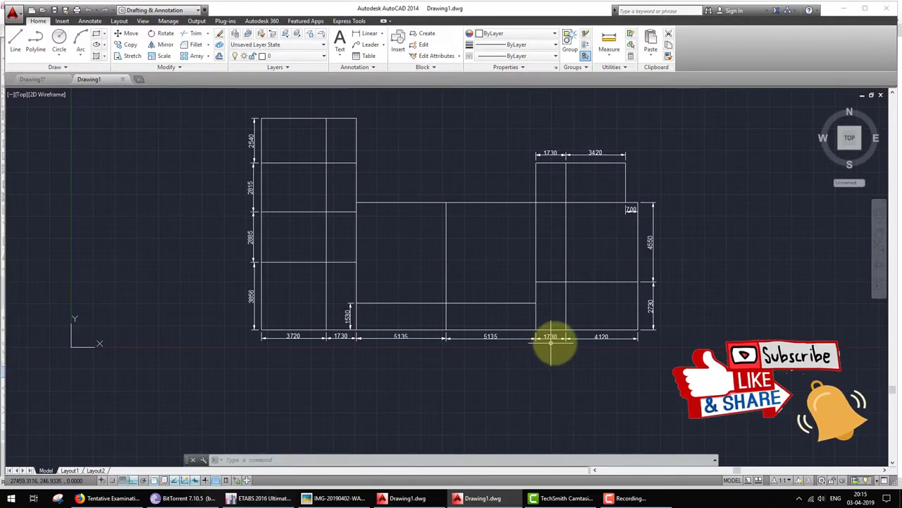
click(257, 498)
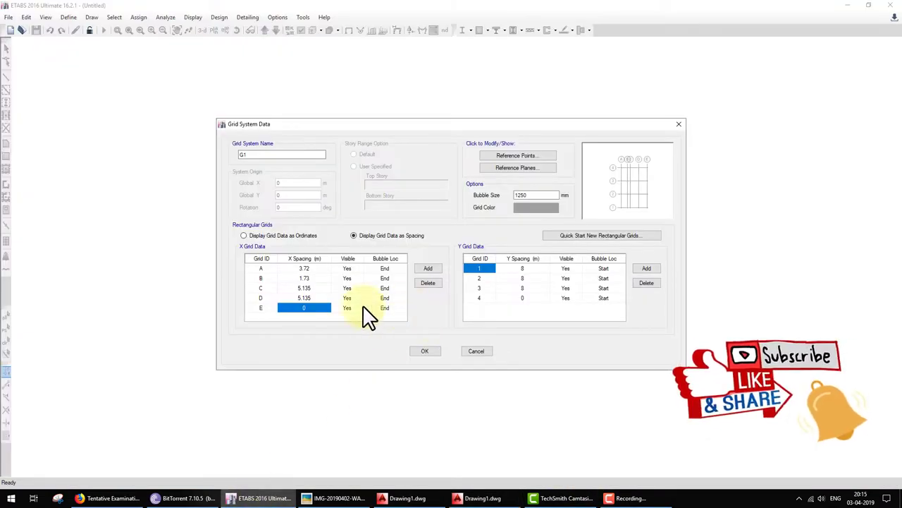
text(1.73)
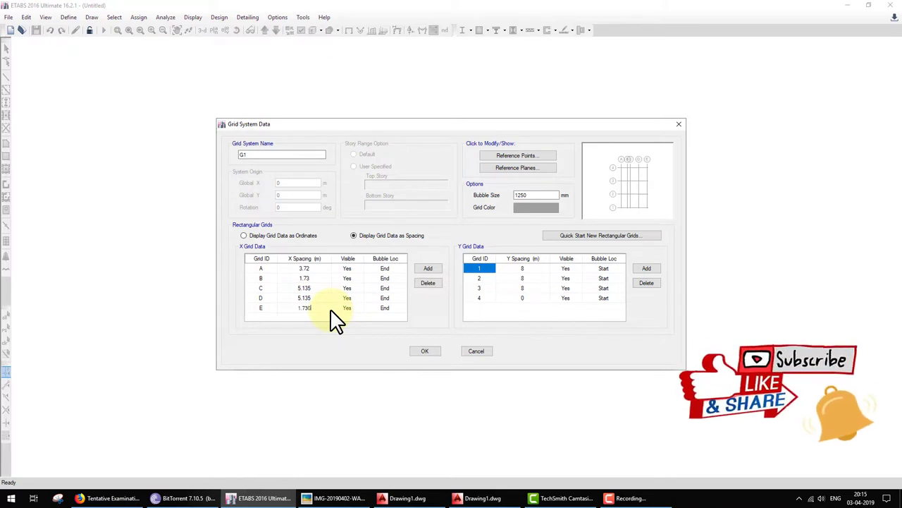
key(Return)
click(428, 269)
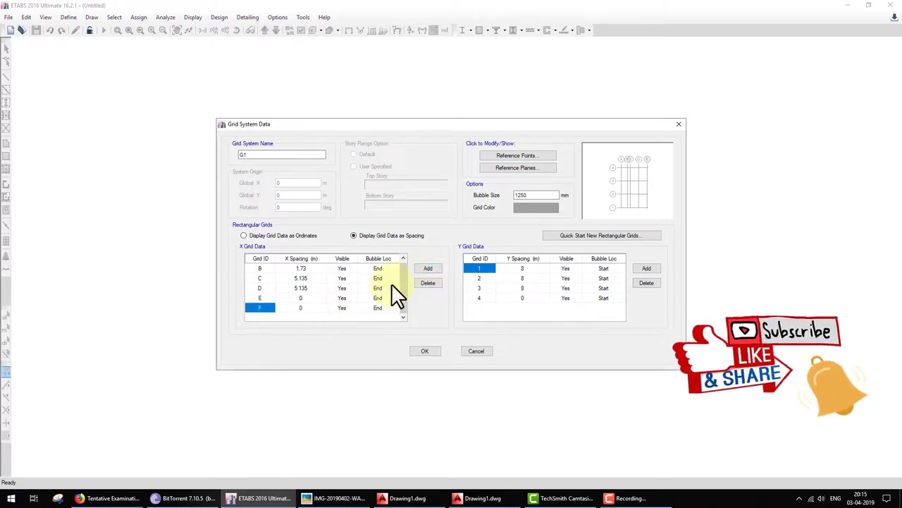
text(1.73)
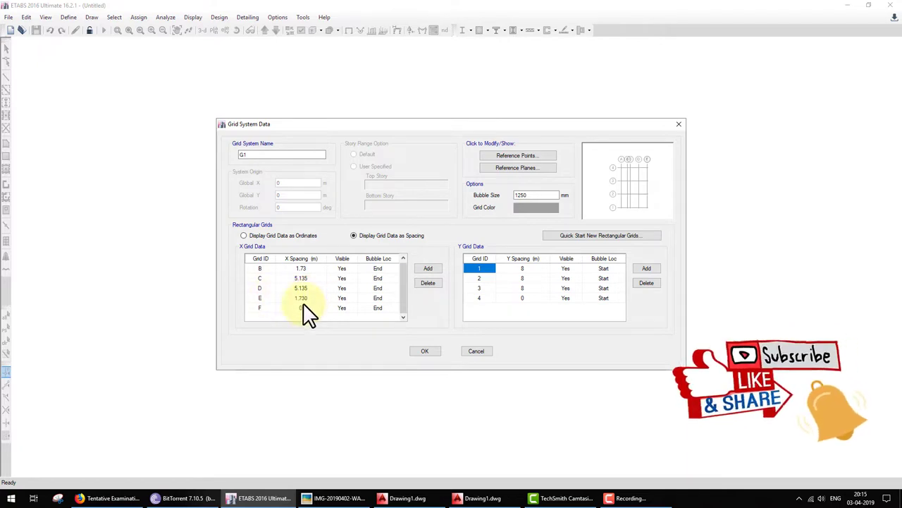
click(299, 299)
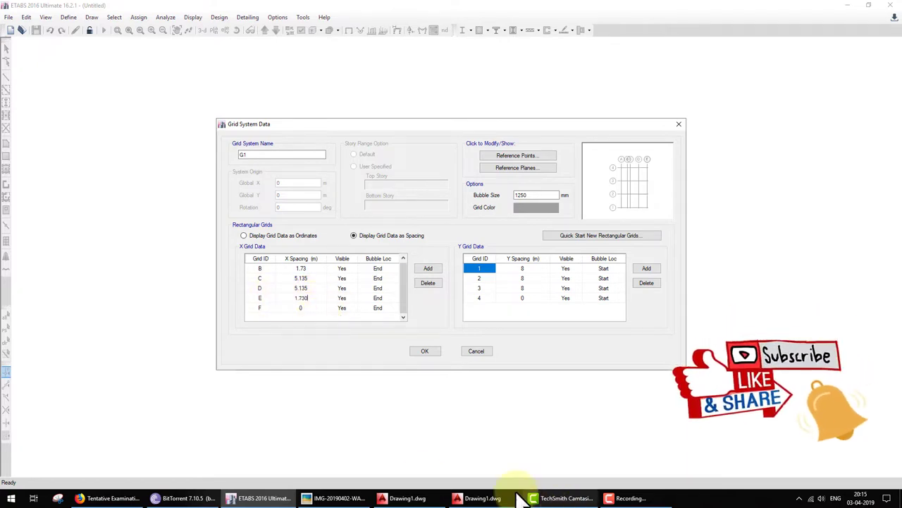
click(481, 499)
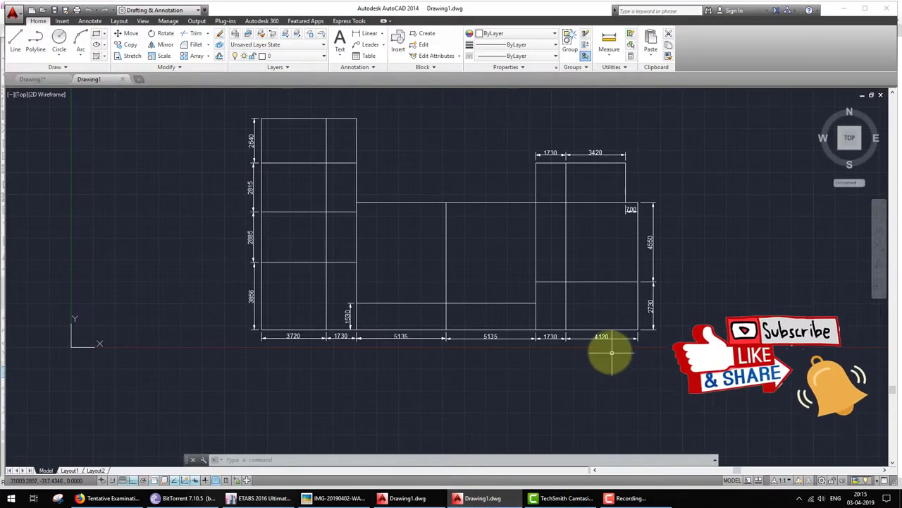
Read the 3420 bay off the AutoCAD plan and set grid F spacing to 3.42 m
mouse_move(603, 159)
mouse_down()
mouse_move(585, 151)
mouse_move(620, 151)
mouse_move(635, 382)
mouse_up()
mouse_move(569, 239)
mouse_down()
mouse_move(554, 322)
mouse_move(557, 437)
mouse_up()
mouse_move(599, 362)
mouse_down()
mouse_move(591, 402)
mouse_move(620, 372)
mouse_move(637, 381)
mouse_up()
drag(636, 381, 621, 404)
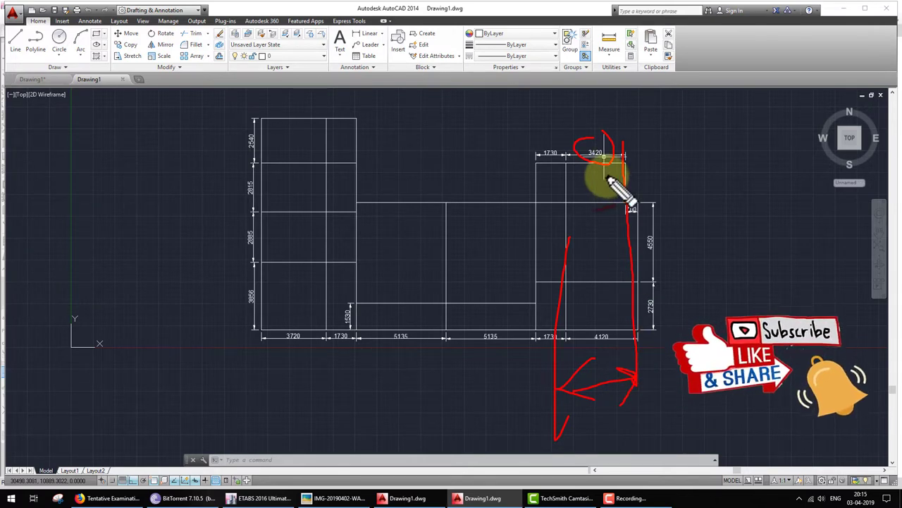
click(244, 497)
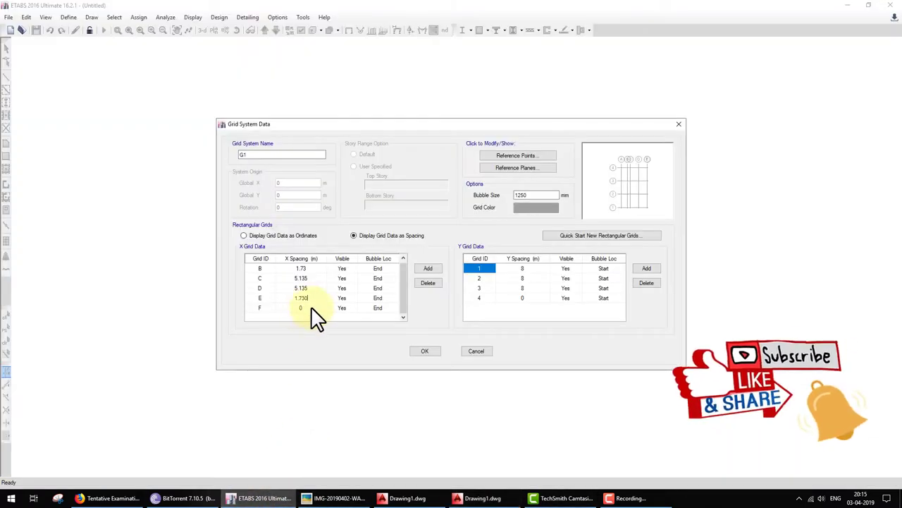
text(3.42)
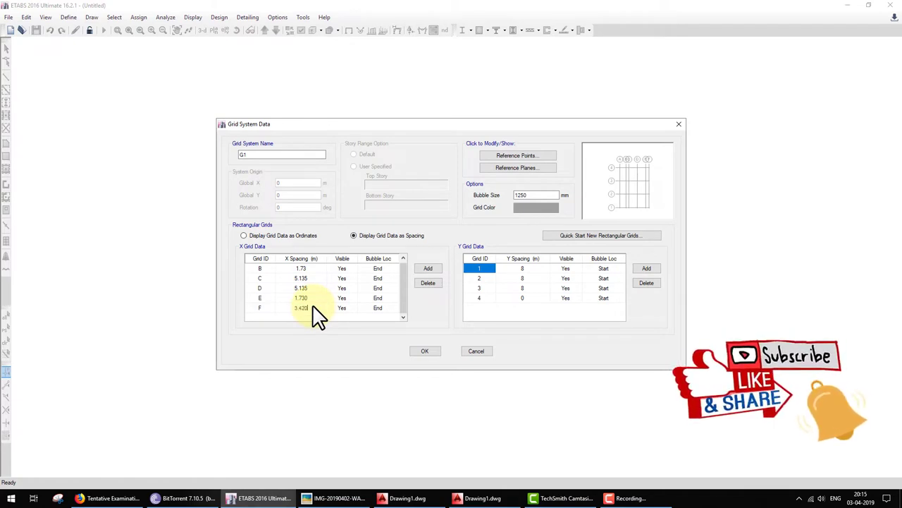
click(434, 269)
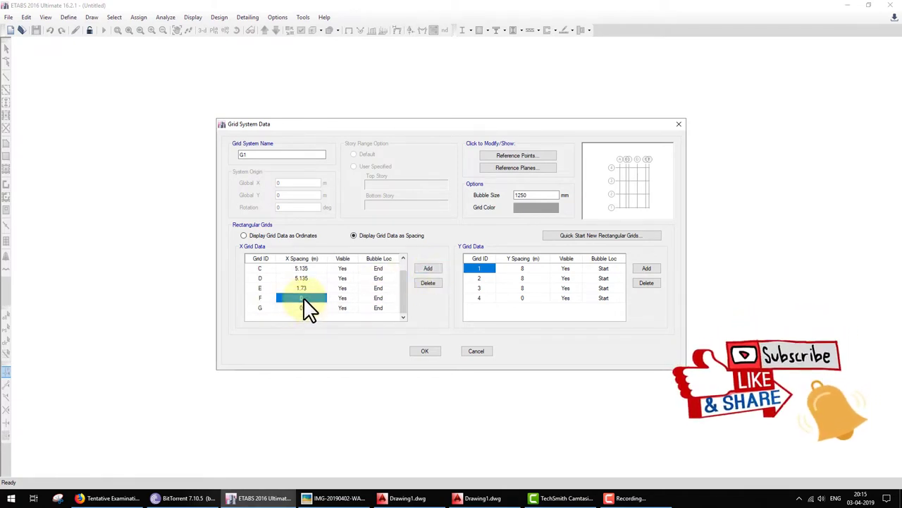
click(303, 298)
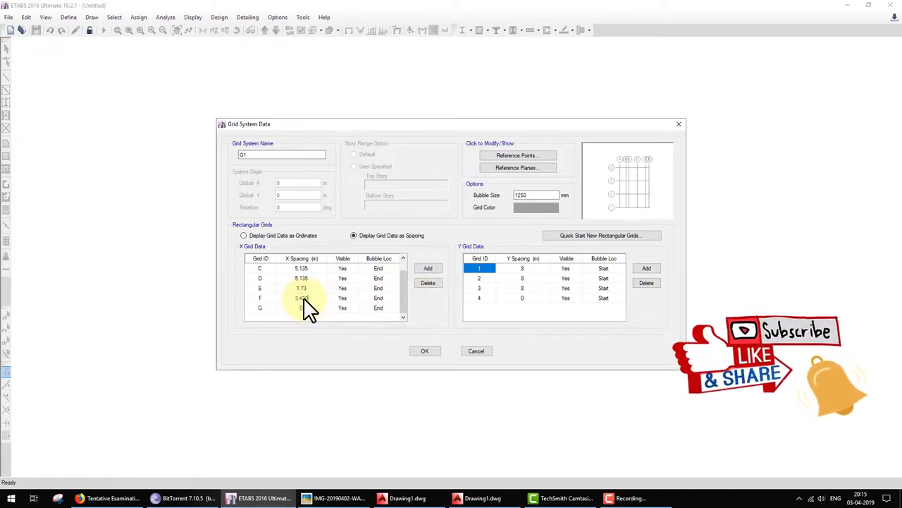
click(257, 499)
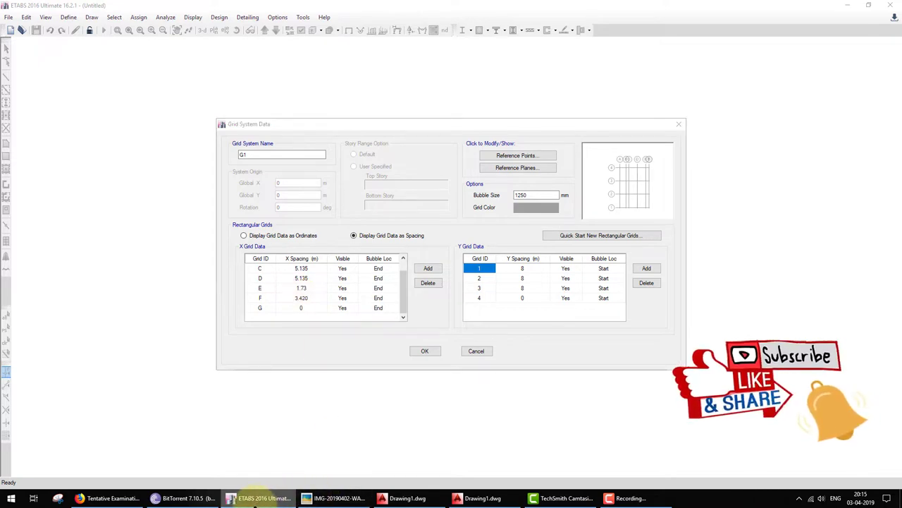
Add grid G with a 0.7 m X spacing
click(430, 268)
click(317, 297)
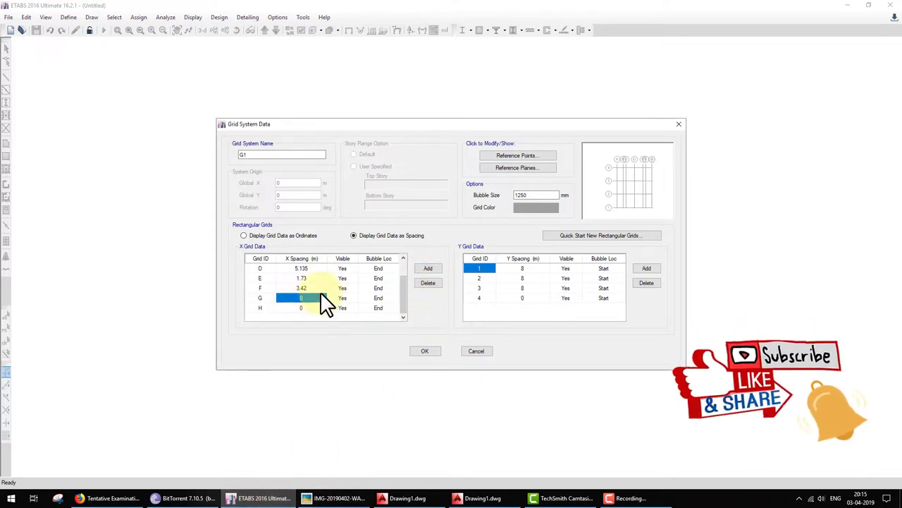
click(318, 297)
text(.7)
drag(285, 313, 300, 313)
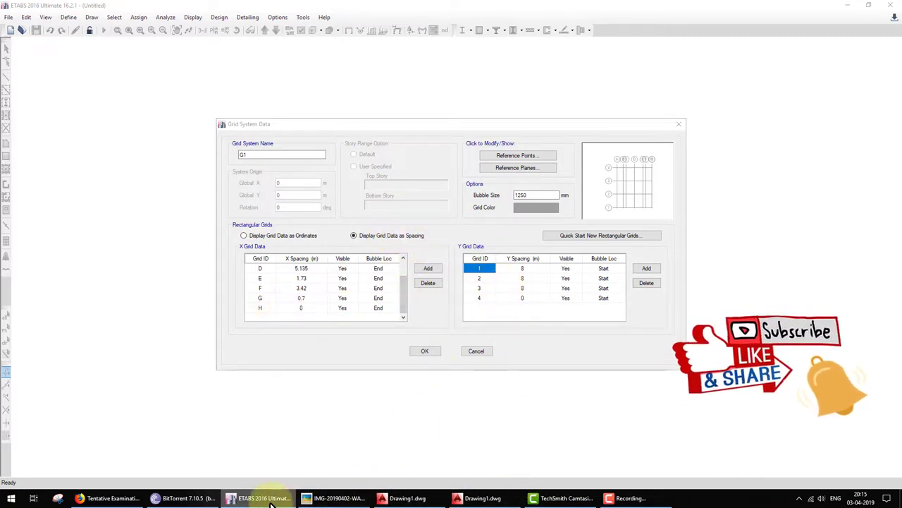
click(479, 498)
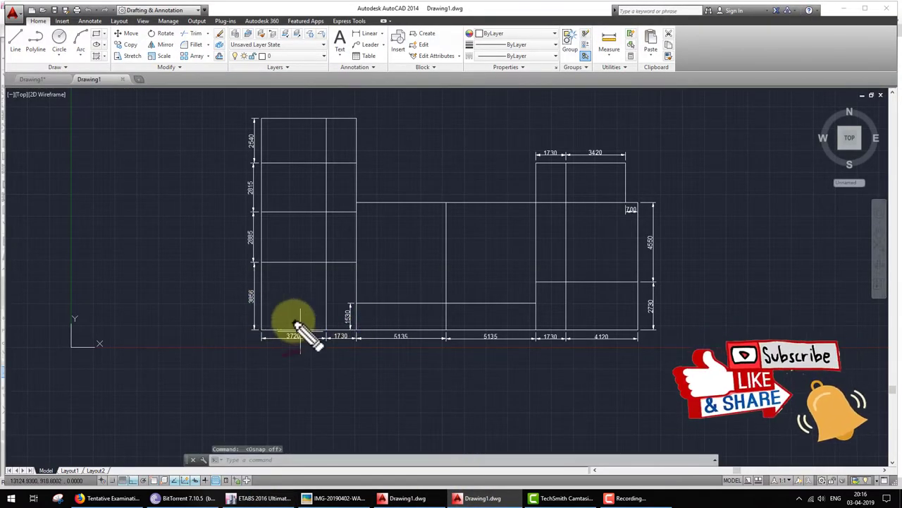
Read the 1530 gap on the plan and set Y grid 1 spacing to 1.53 m
drag(238, 302, 753, 299)
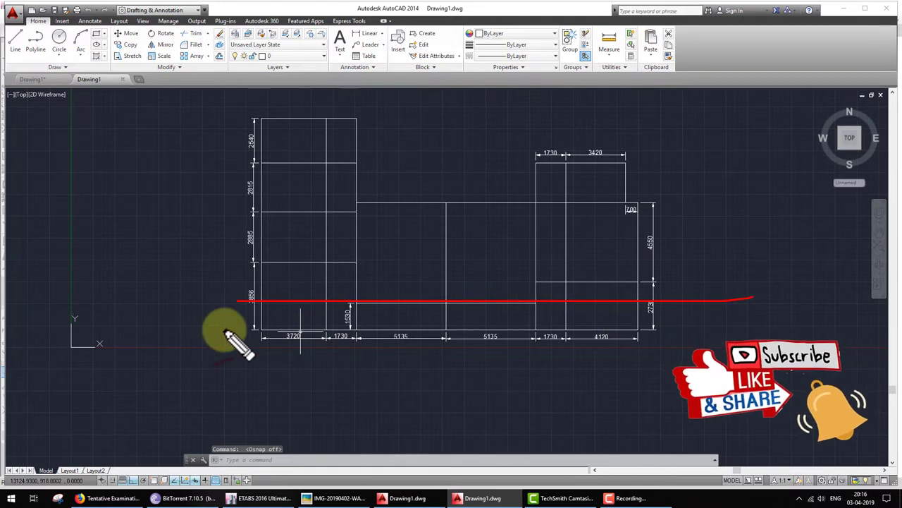
drag(225, 329, 746, 326)
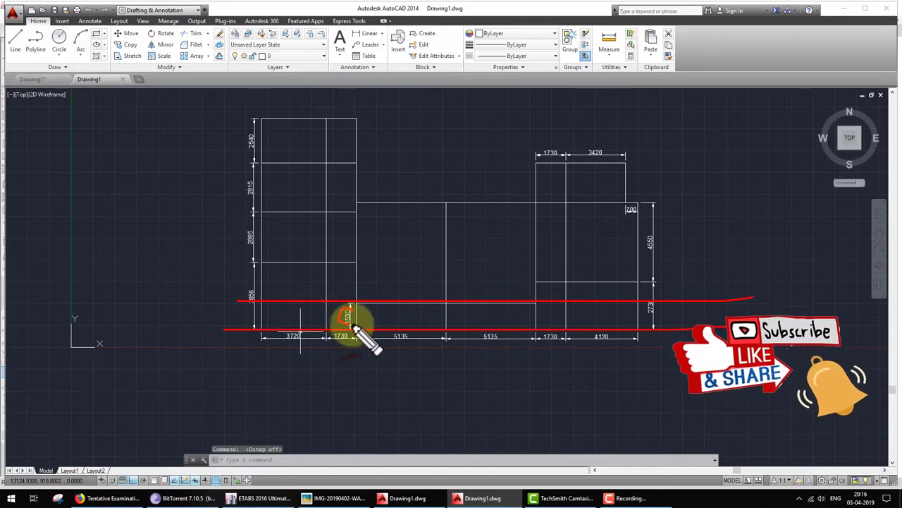
key(Escape)
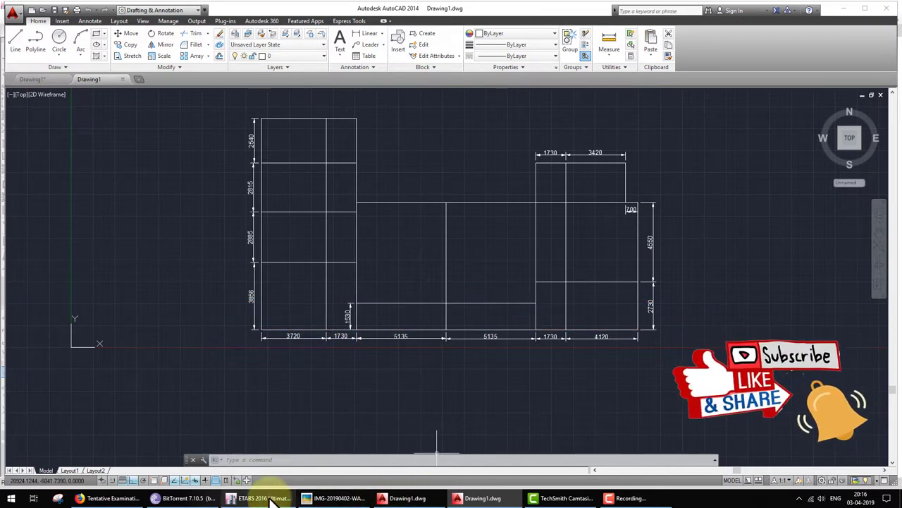
click(257, 497)
click(535, 269)
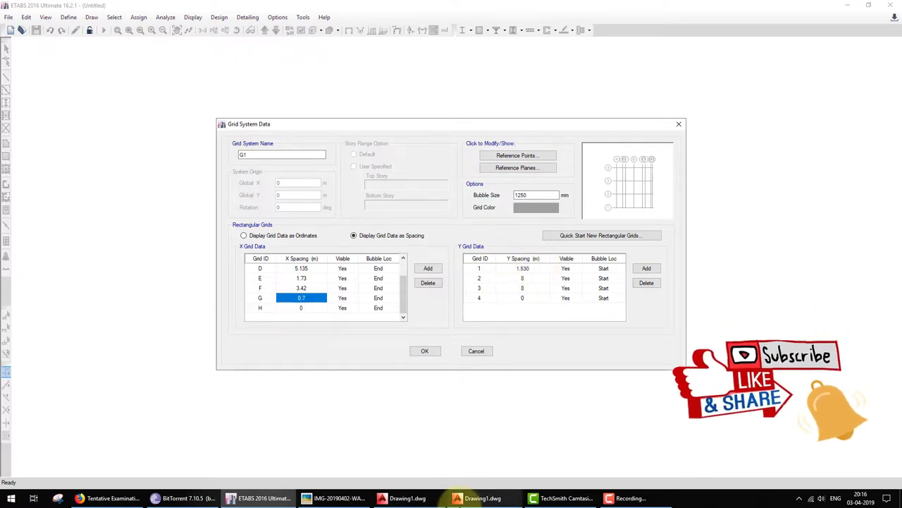
click(483, 498)
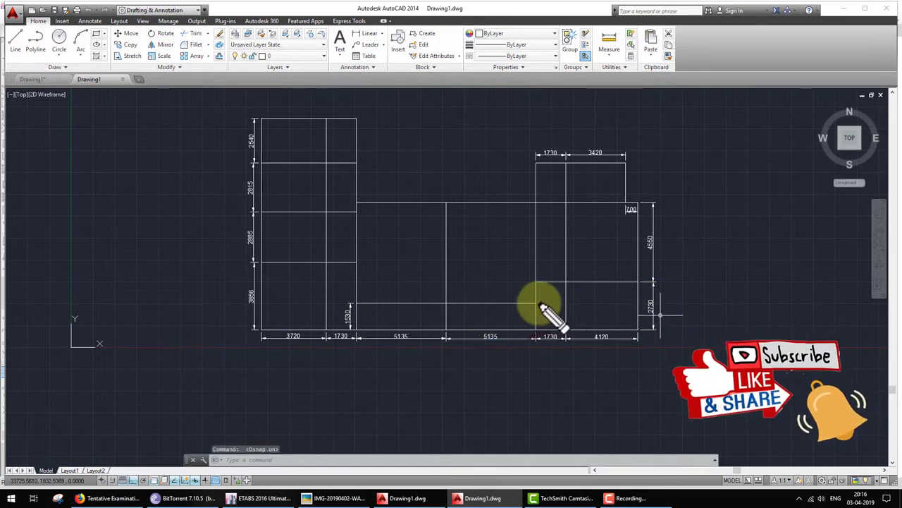
Work out 2730 − 1530 = 1200 and enter 1.2 m for Y grid 2
mouse_move(537, 303)
mouse_down()
mouse_move(638, 303)
mouse_move(696, 280)
mouse_move(686, 302)
mouse_move(705, 301)
mouse_move(708, 224)
mouse_up()
mouse_move(677, 180)
mouse_down()
mouse_move(710, 204)
mouse_move(711, 180)
mouse_move(702, 199)
mouse_move(749, 181)
mouse_up()
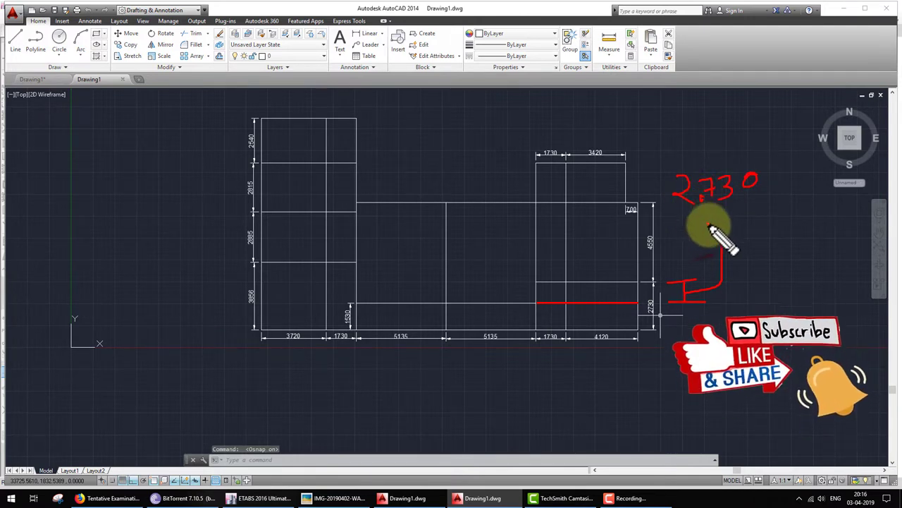
drag(673, 220, 735, 208)
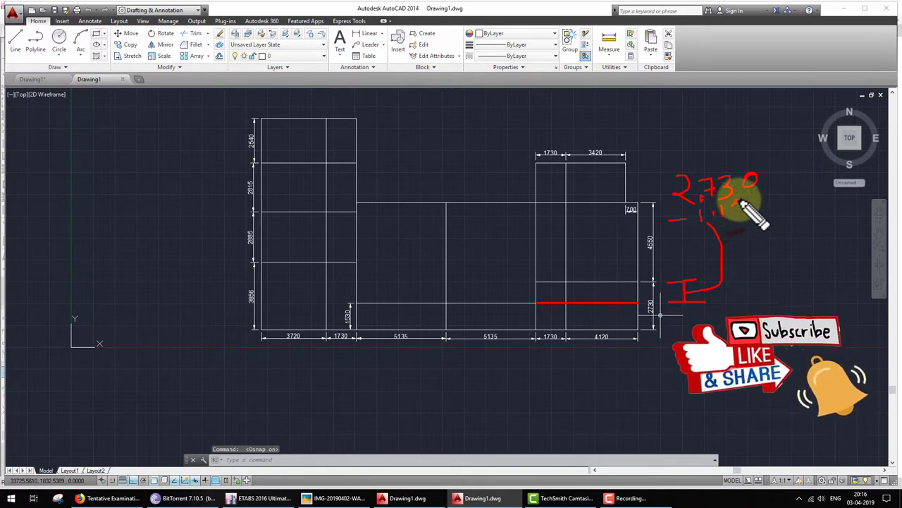
mouse_move(732, 201)
mouse_down()
mouse_move(737, 215)
mouse_move(784, 215)
mouse_up()
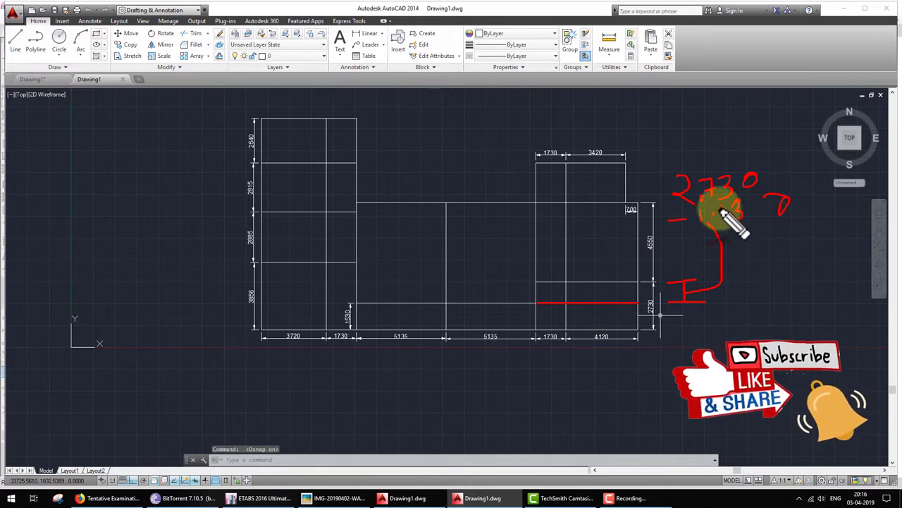
mouse_move(723, 204)
mouse_down()
mouse_move(702, 220)
mouse_move(813, 224)
mouse_move(786, 255)
mouse_move(753, 259)
mouse_move(770, 265)
mouse_move(734, 280)
mouse_up()
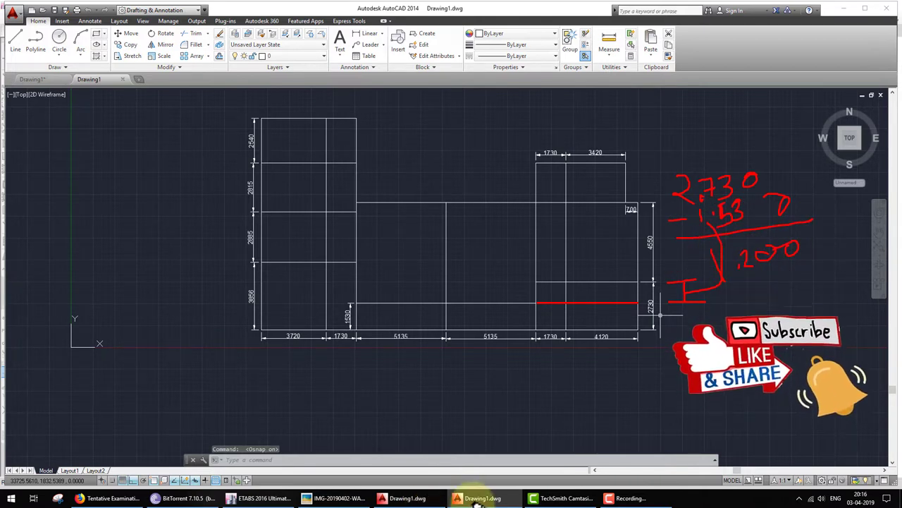
click(260, 498)
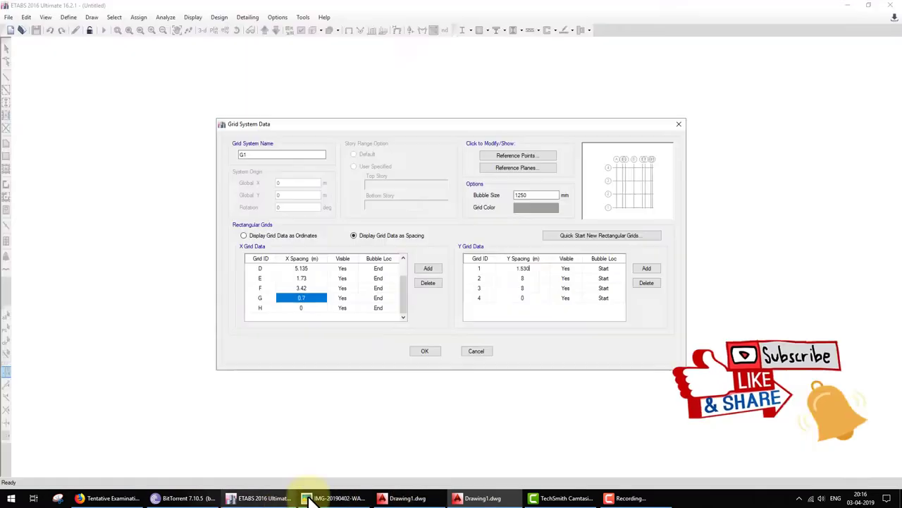
click(533, 279)
text(1.2)
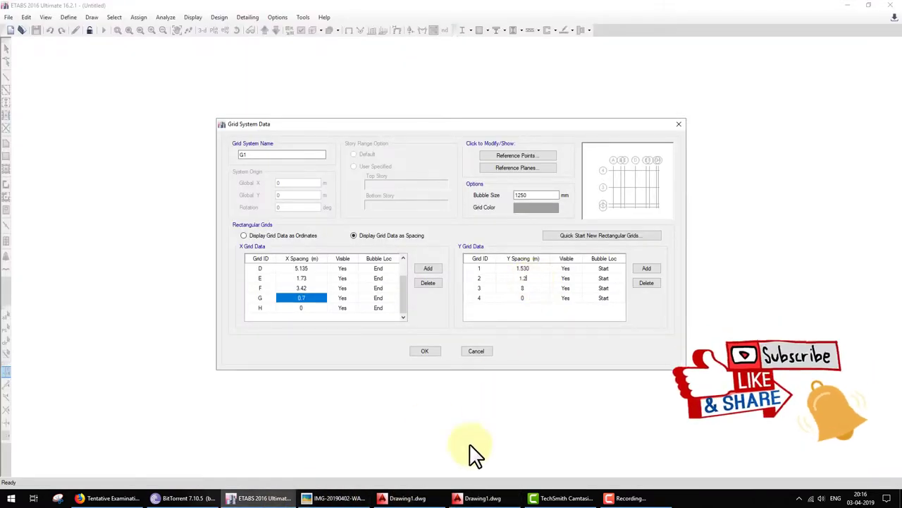
click(483, 498)
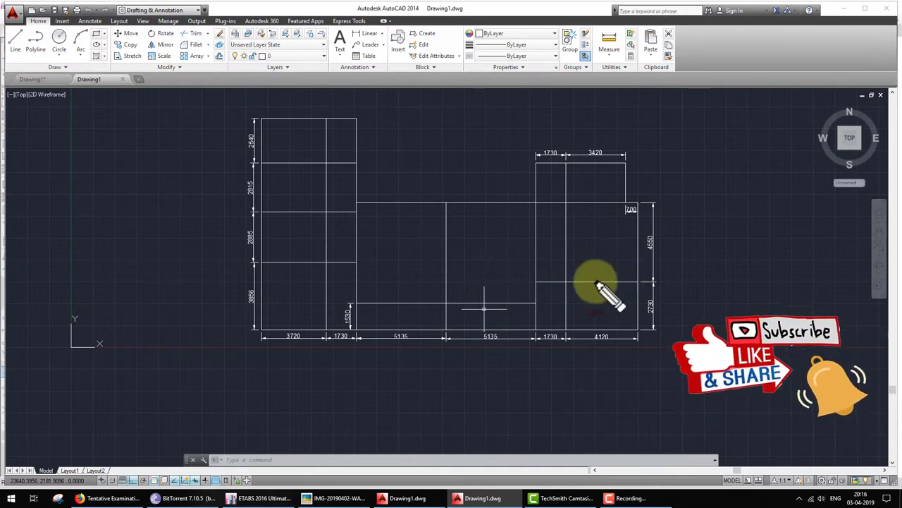
mouse_move(539, 285)
mouse_down()
mouse_move(229, 282)
mouse_move(222, 267)
mouse_up()
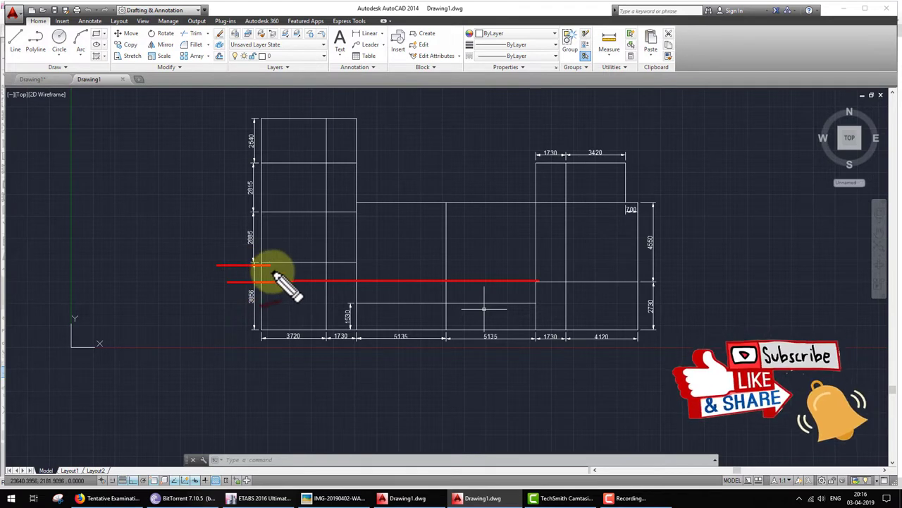
Dimension the 1126 gap in AutoCAD and enter 1.126 m for Y grid 3
click(366, 33)
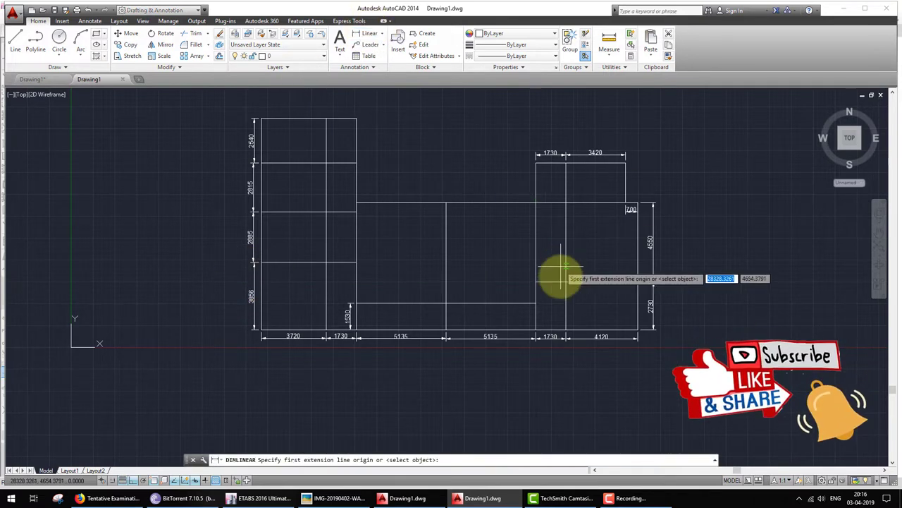
click(536, 282)
click(356, 261)
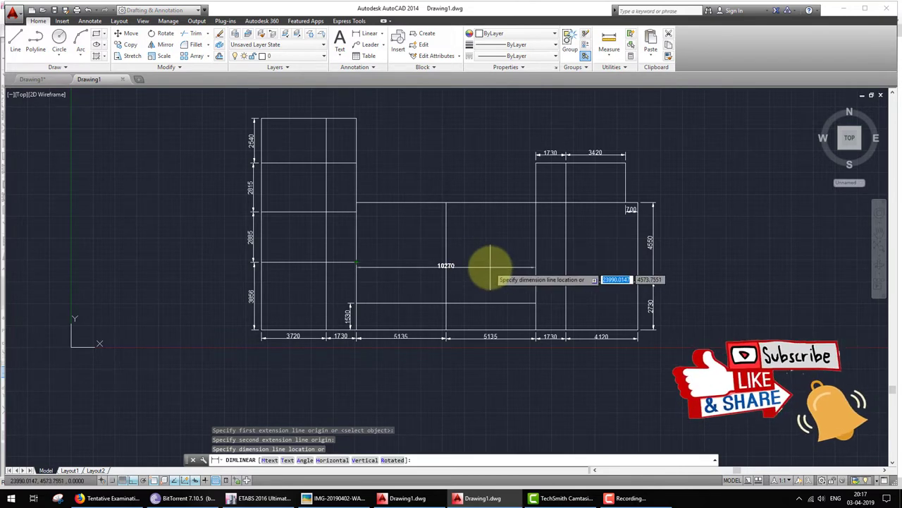
click(726, 275)
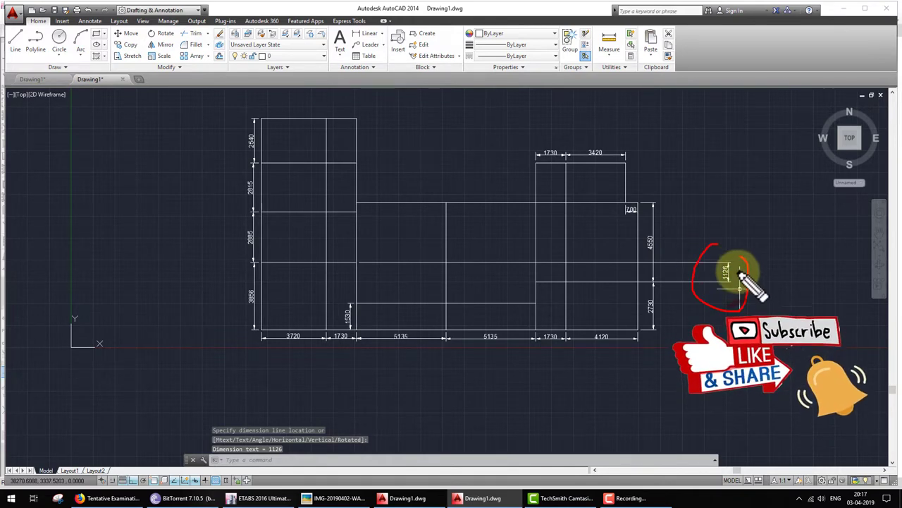
click(257, 498)
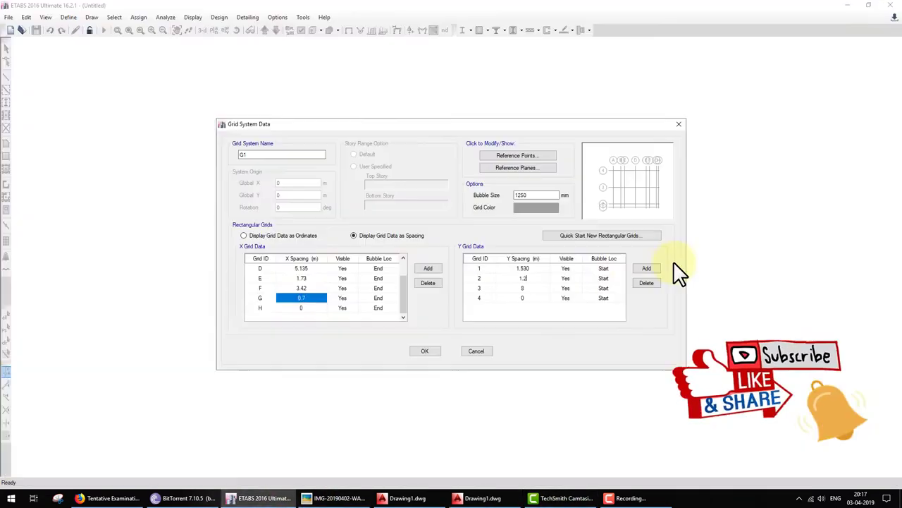
click(539, 289)
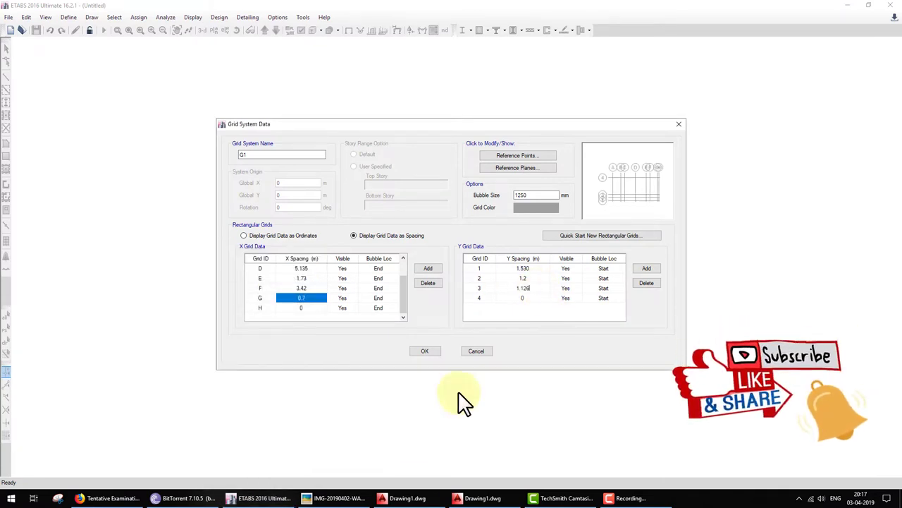
Undo the temporary dimension and enter 2.885 m for Y grid 4
click(479, 497)
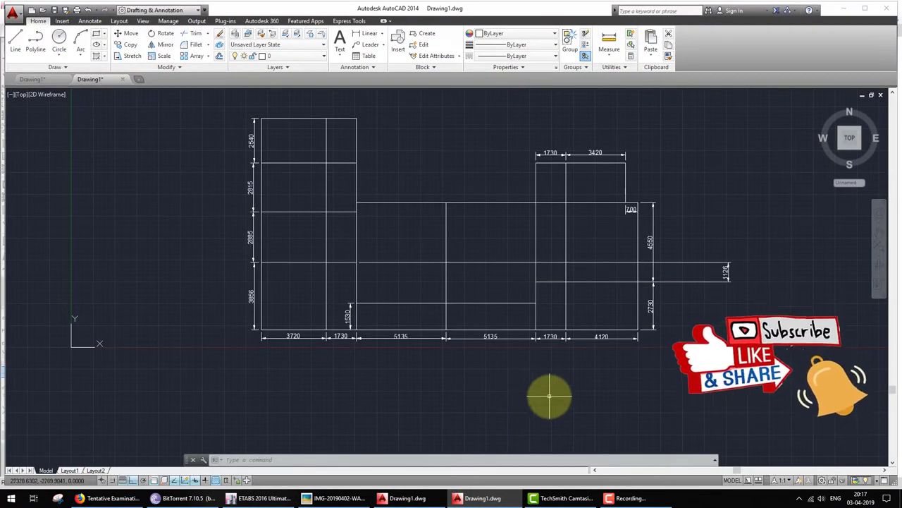
key(ctrl+z)
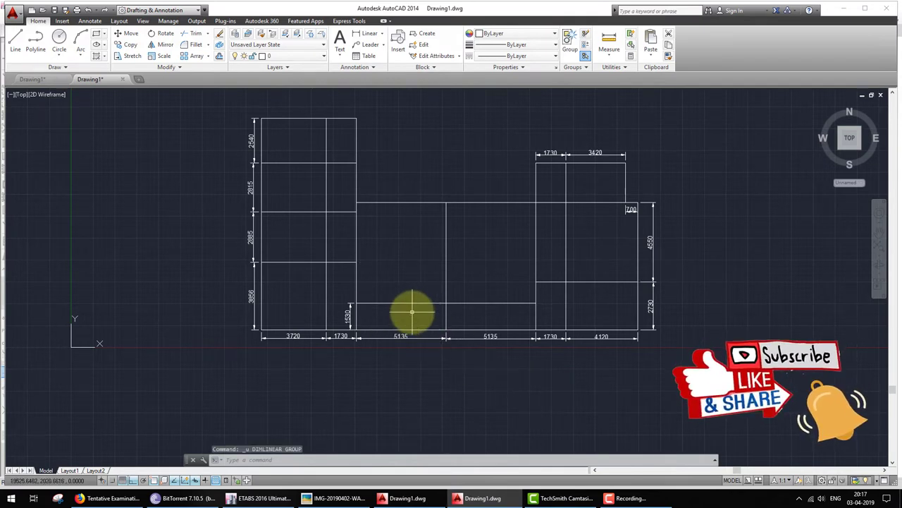
mouse_move(312, 272)
mouse_down()
mouse_move(296, 268)
mouse_move(664, 260)
mouse_up()
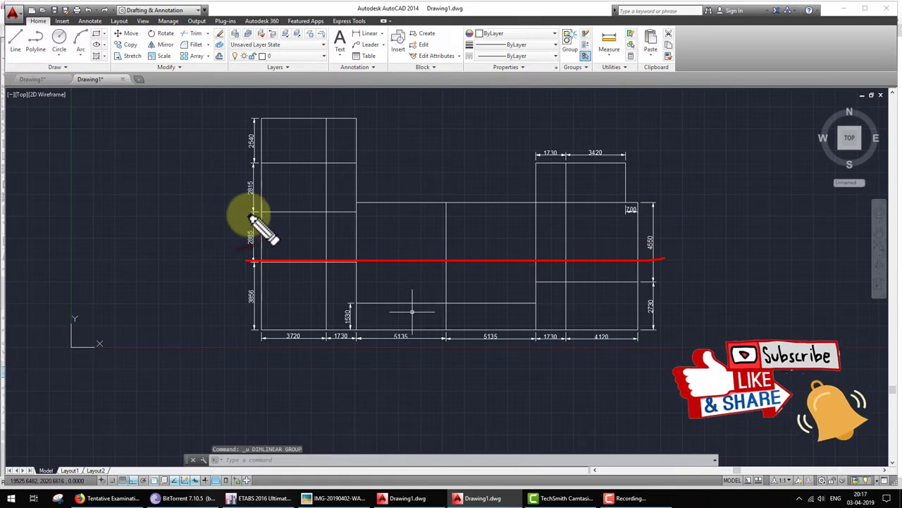
drag(236, 213, 647, 213)
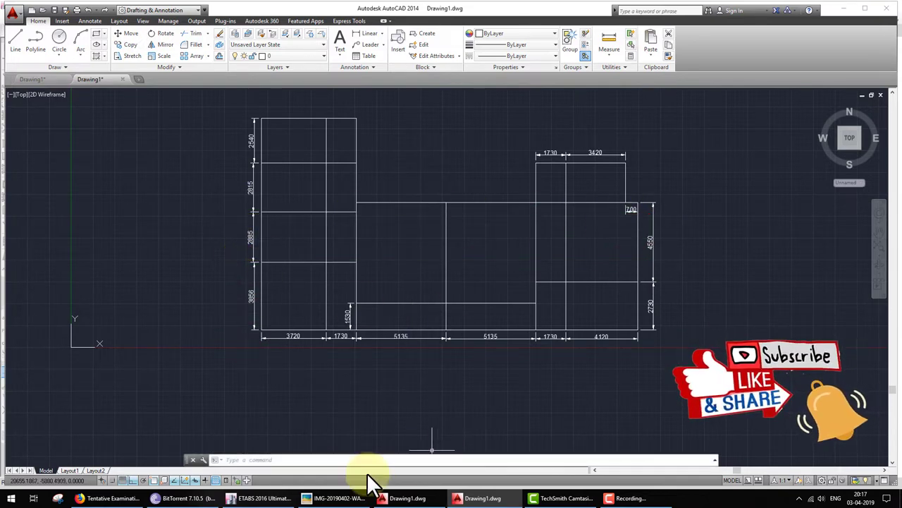
click(258, 498)
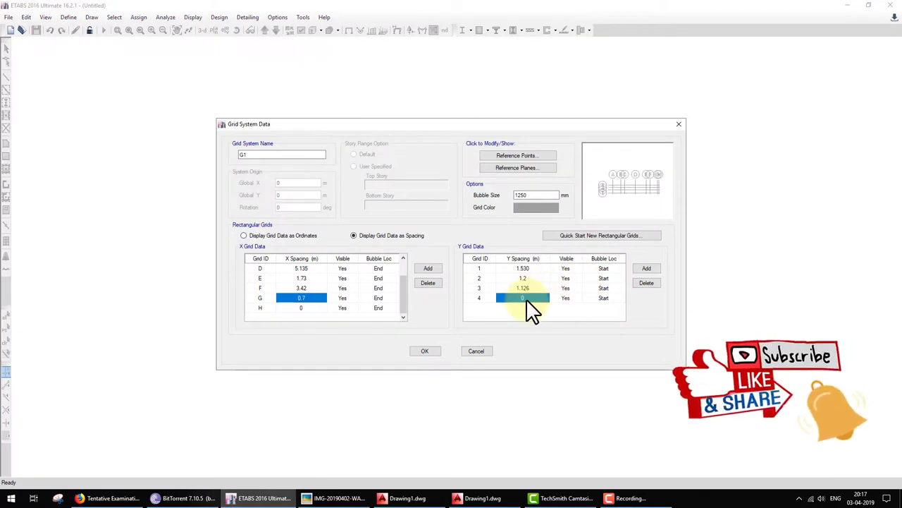
text(2.888)
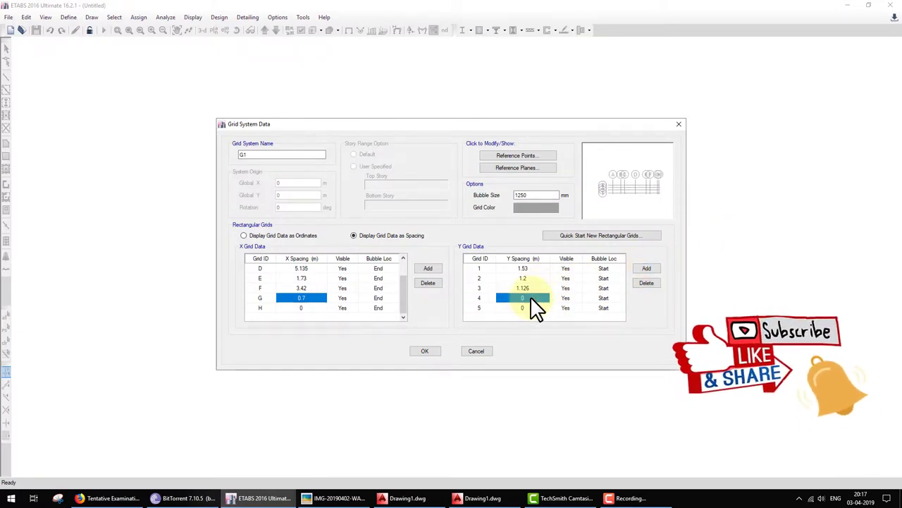
text(2.885)
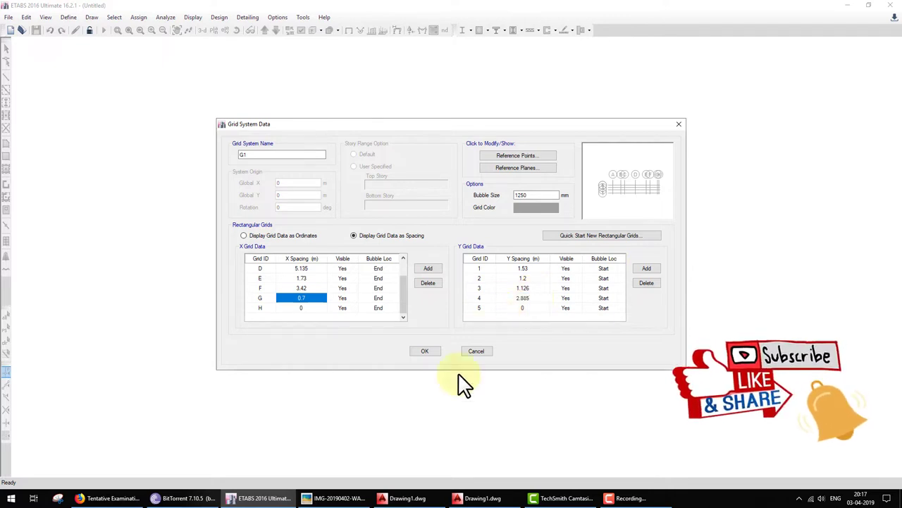
click(469, 498)
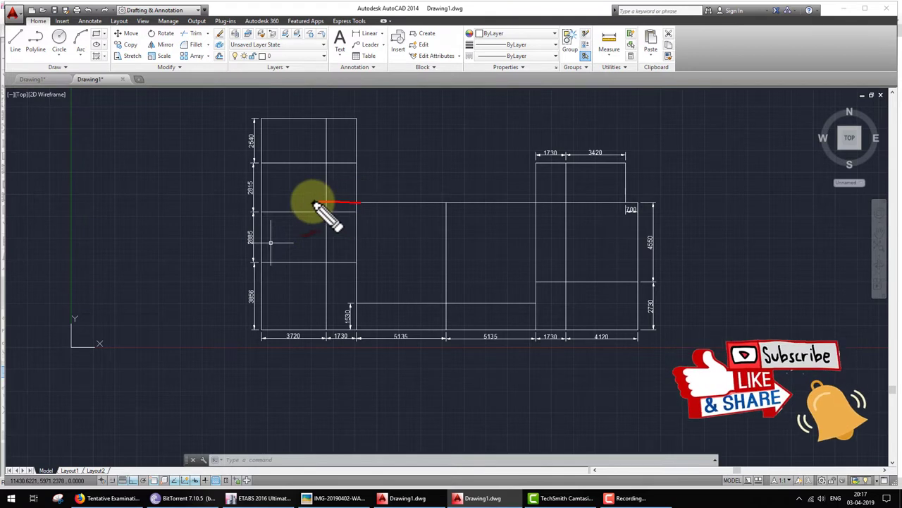
Dimension the 539 gap, commit 2.885, and enter 0.539 m for Y grid 5
drag(316, 205, 233, 203)
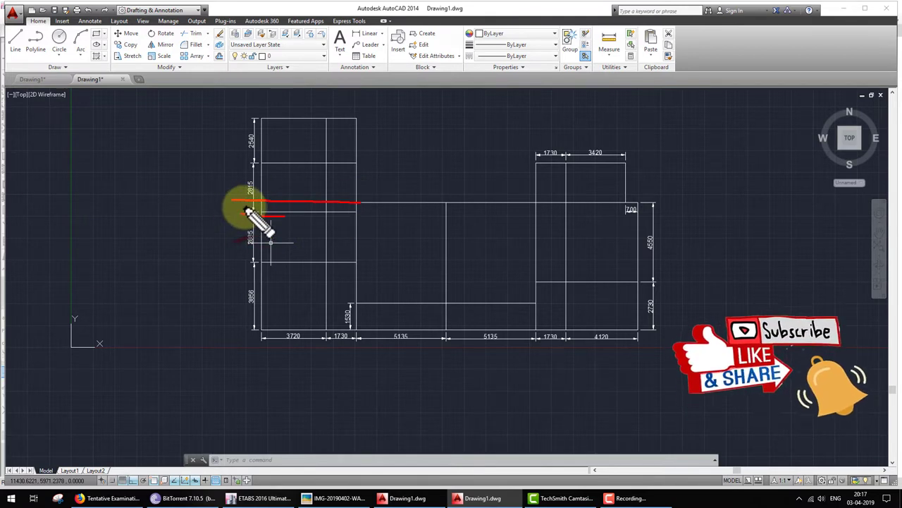
click(357, 33)
click(356, 203)
click(356, 212)
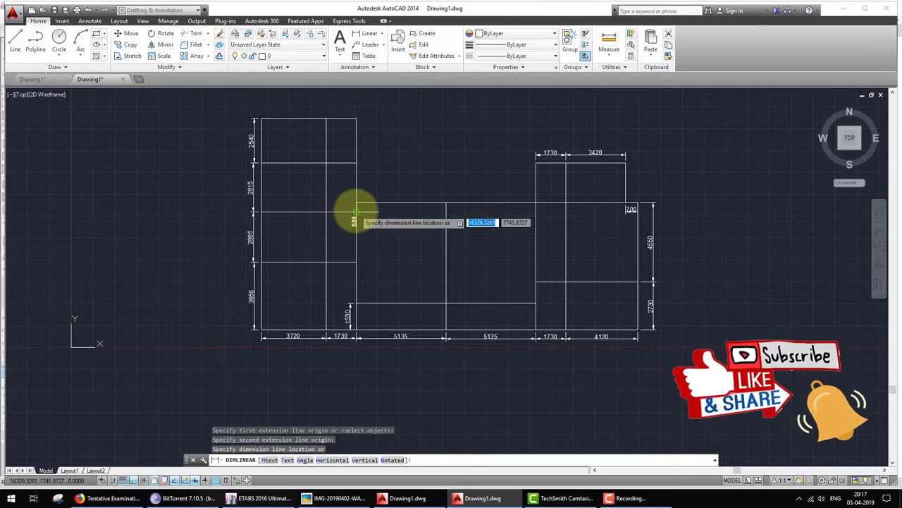
click(217, 218)
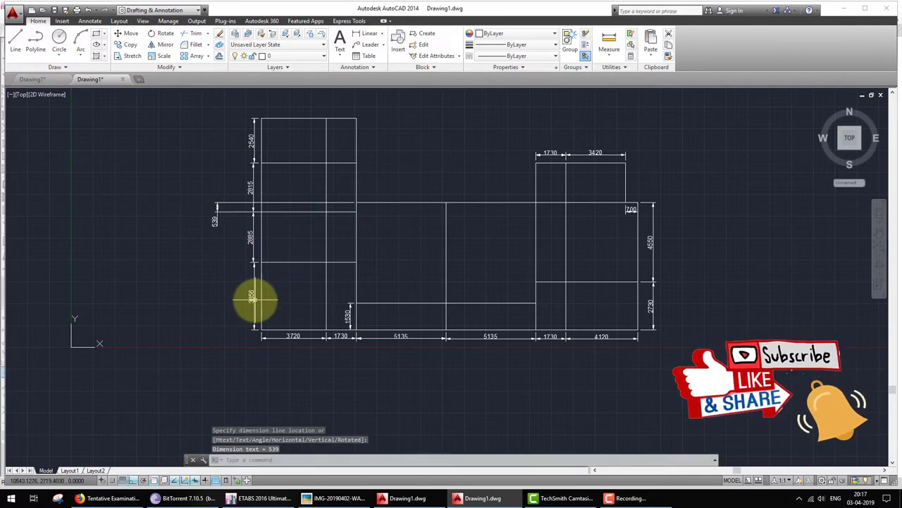
click(257, 498)
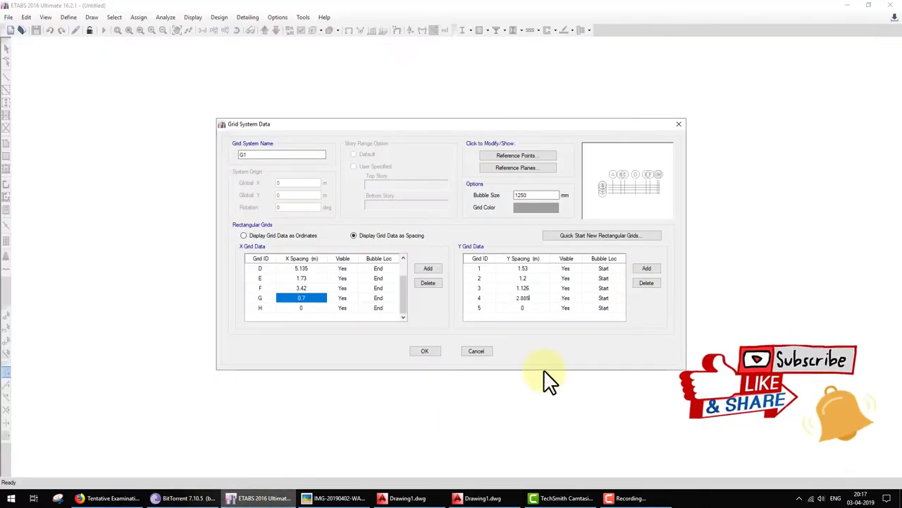
click(527, 308)
text(0.539)
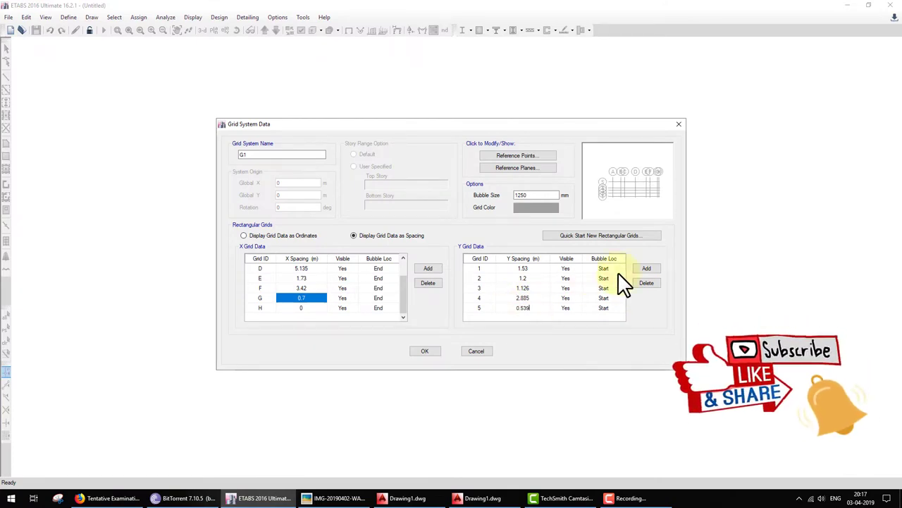
click(645, 268)
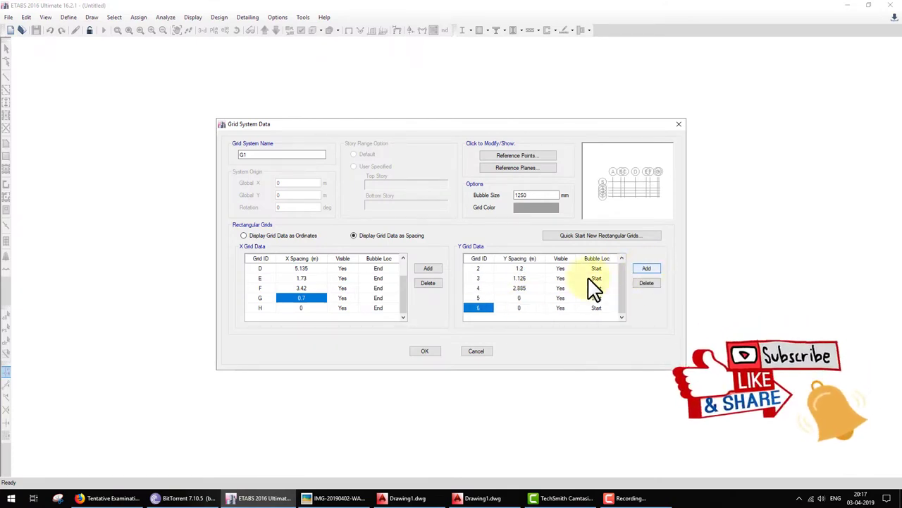
click(526, 298)
click(525, 298)
text(.539)
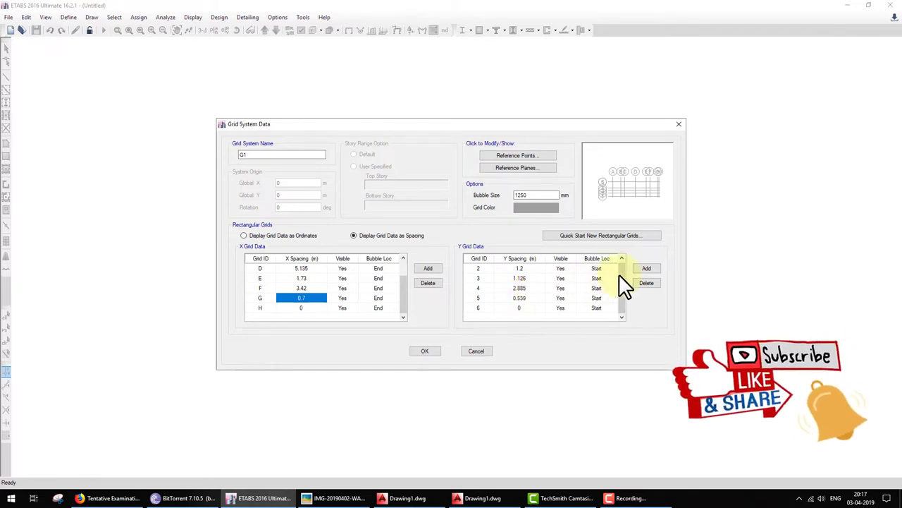
click(647, 268)
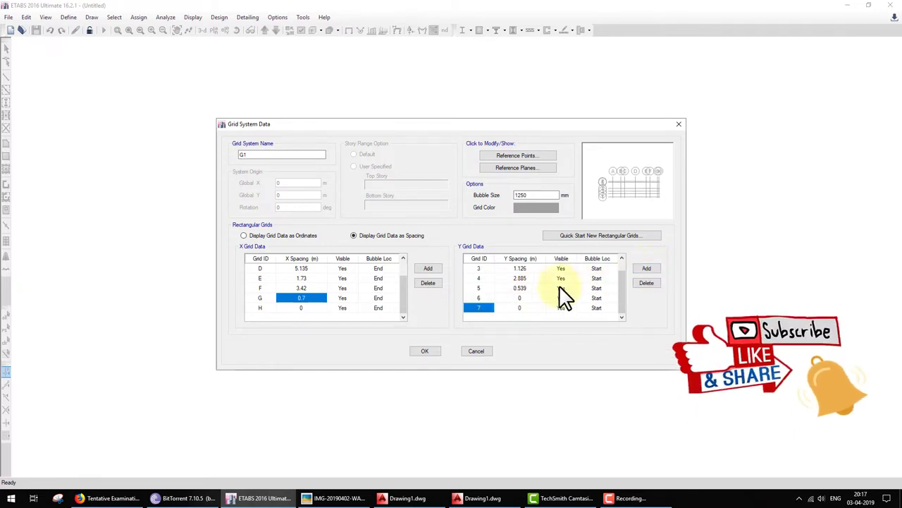
Dimension the 2276 gap in AutoCAD and enter 2.276 m for Y grid 6
click(483, 498)
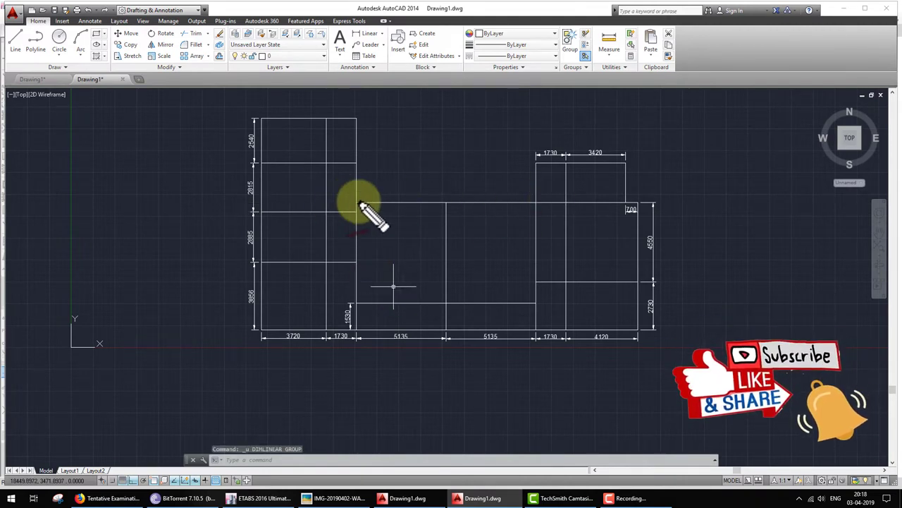
drag(358, 202, 230, 202)
drag(276, 163, 217, 162)
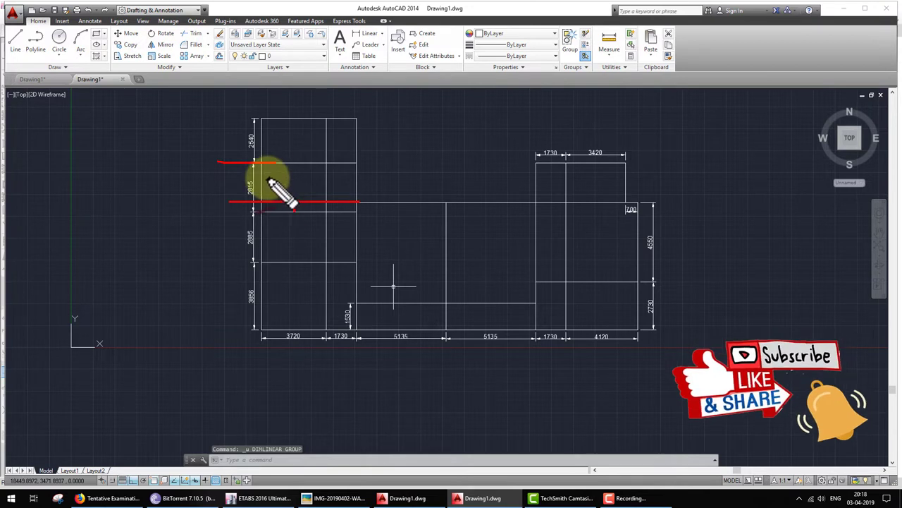
key(Escape)
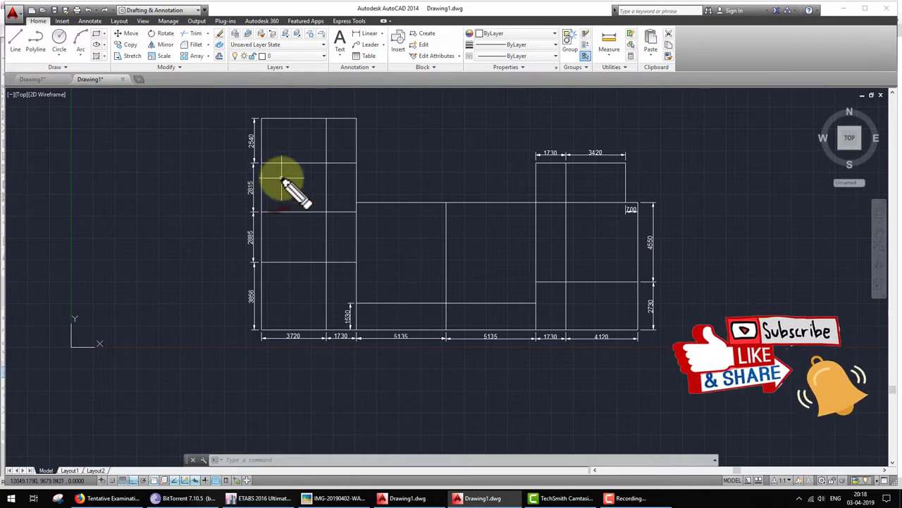
click(366, 35)
click(362, 203)
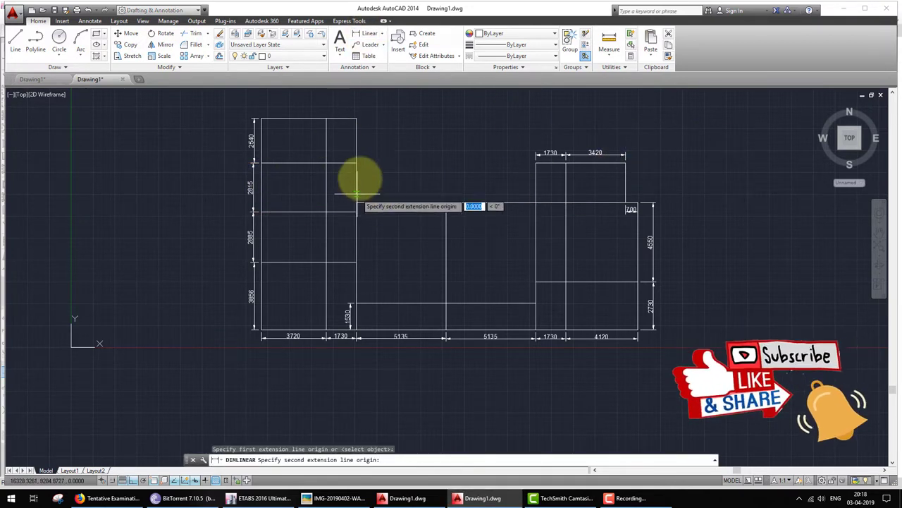
click(352, 163)
click(381, 184)
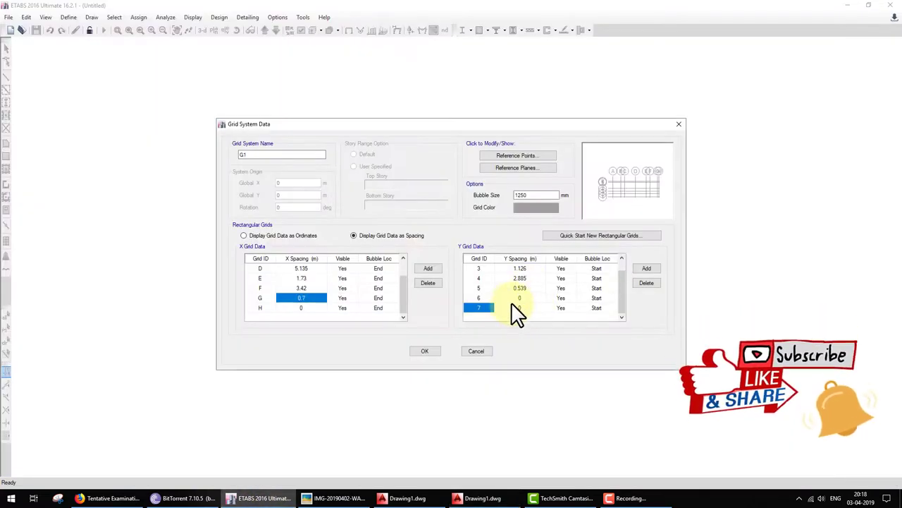
click(532, 296)
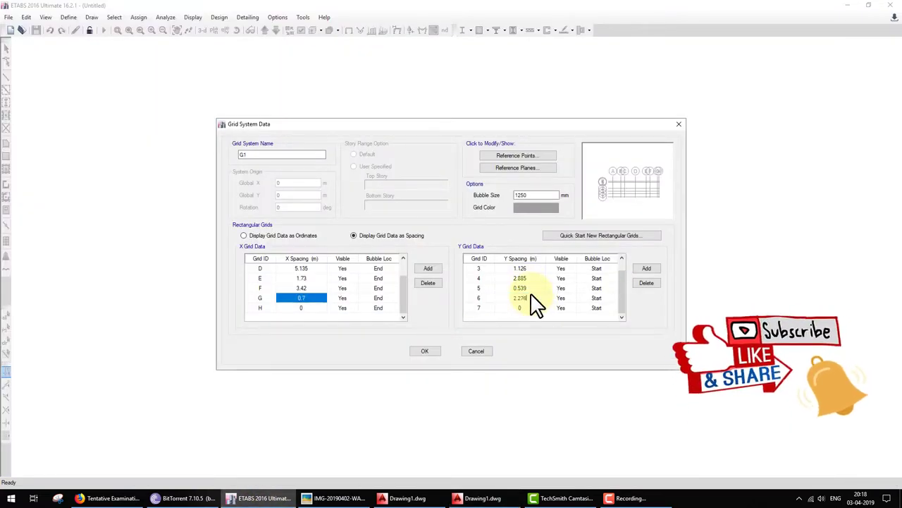
click(479, 498)
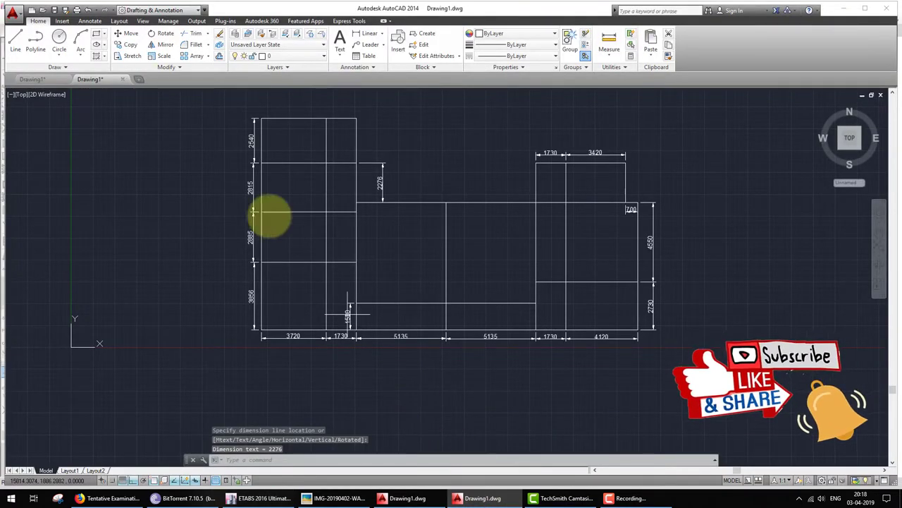
click(259, 146)
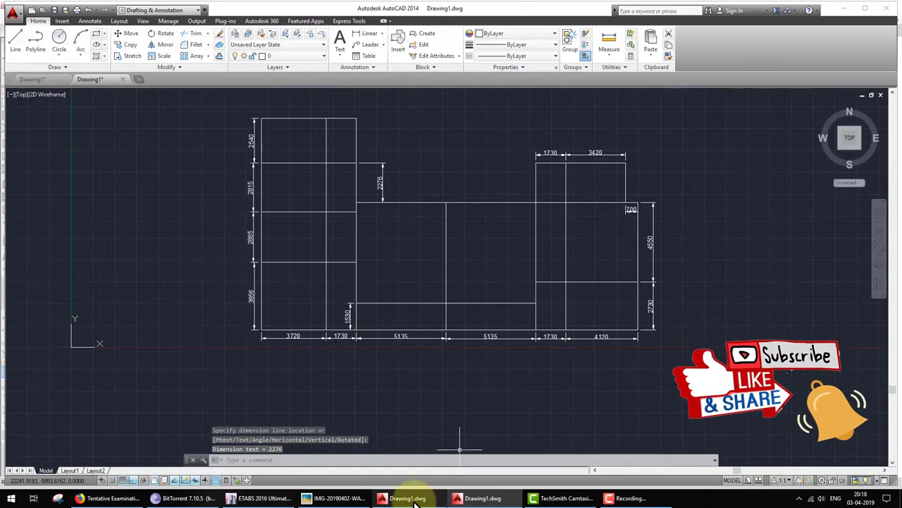
Set Y grid 7 spacing to 2.540 m and add an eighth Y grid line
click(259, 498)
click(530, 307)
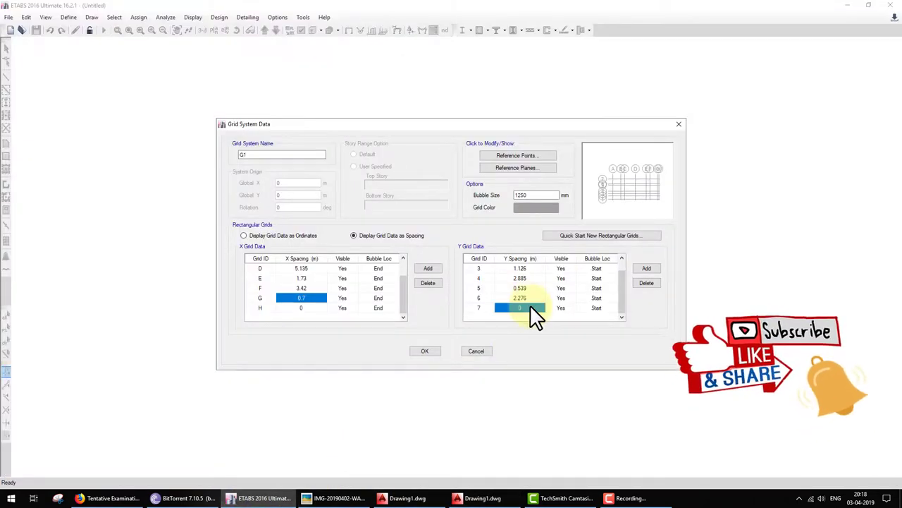
text(2)
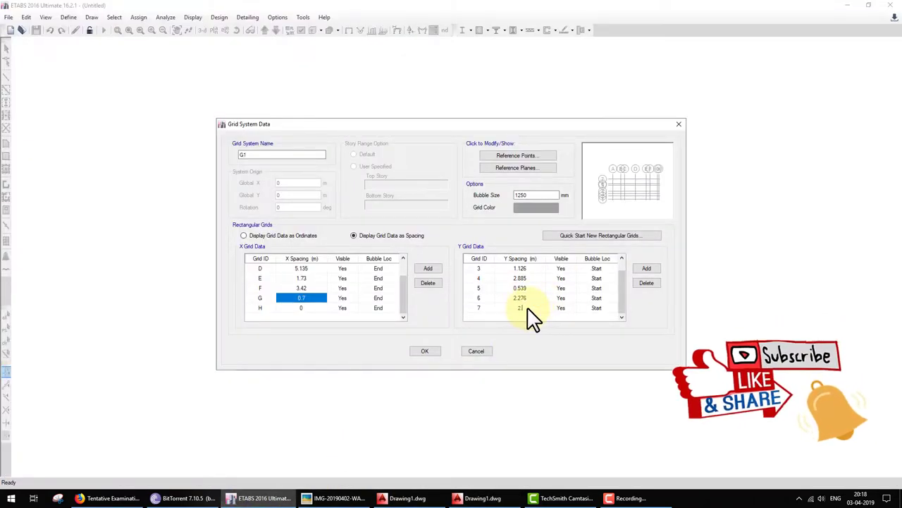
text(.540)
click(645, 267)
click(525, 298)
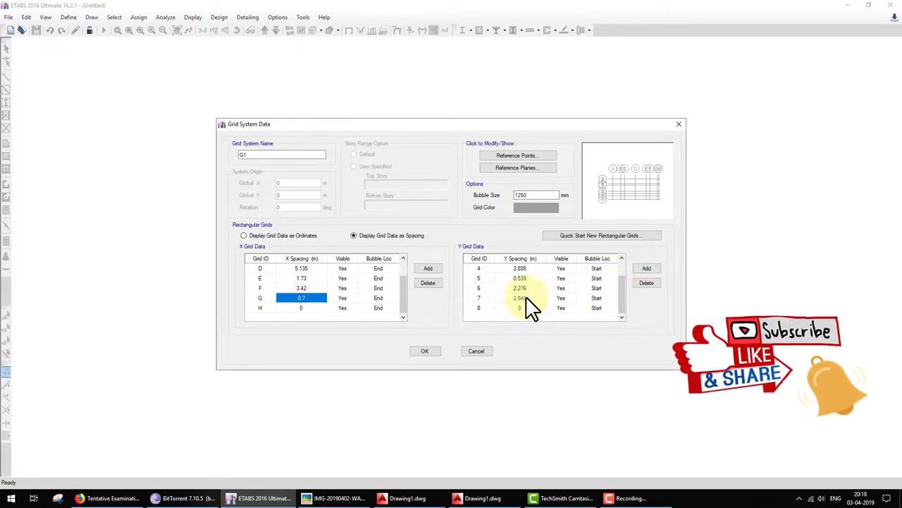
click(435, 350)
Make the grid lines pink and accept the grid system data
click(537, 207)
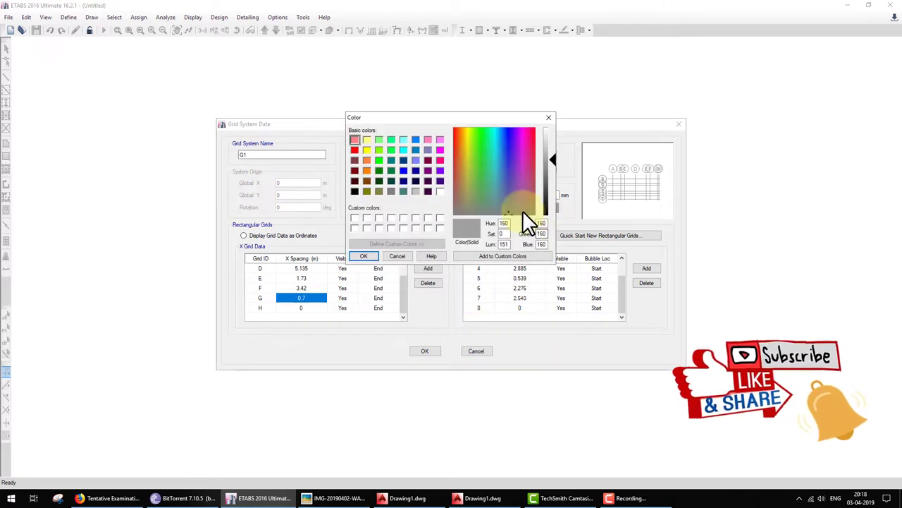
click(530, 131)
click(549, 168)
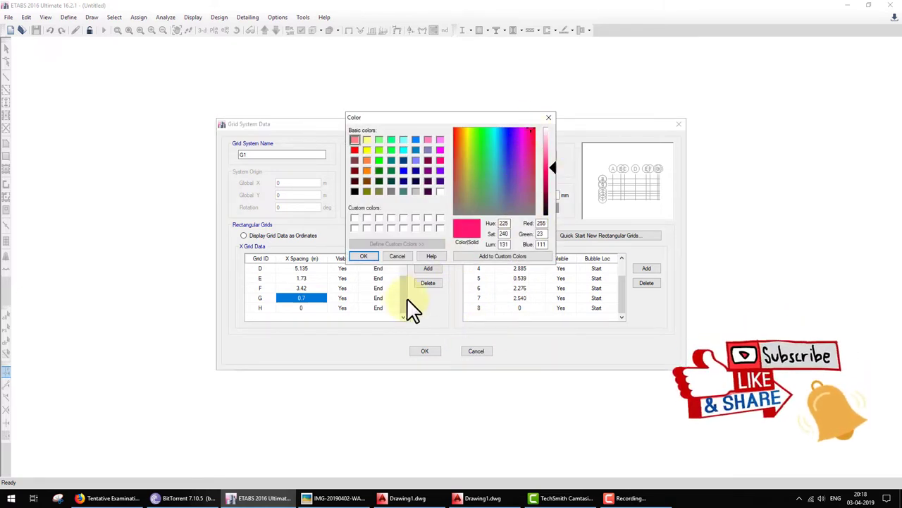
click(364, 257)
click(424, 350)
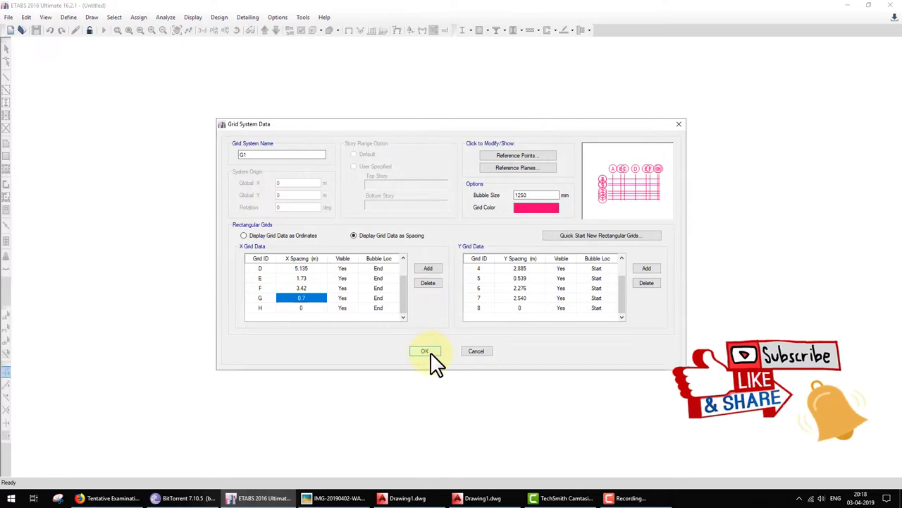
Set Number of Stories to 7 at 3 m height and create the grid-only model
click(335, 497)
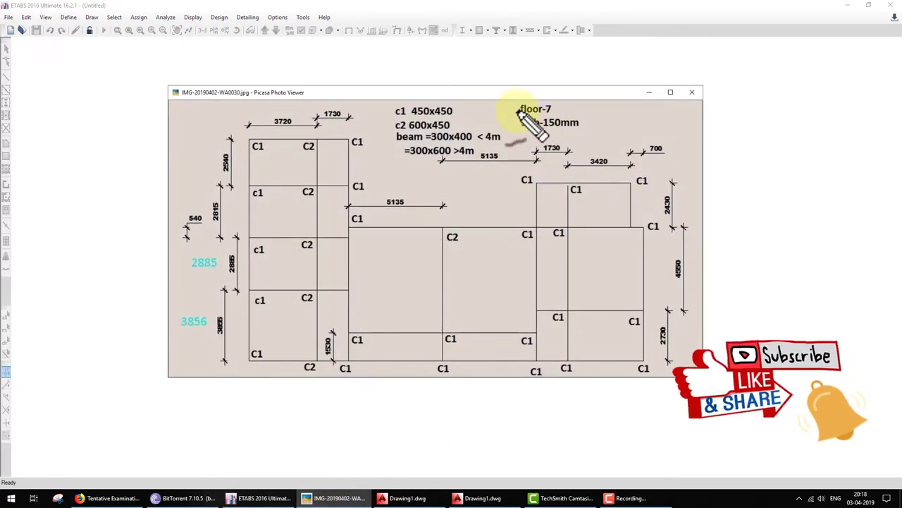
mouse_move(529, 120)
mouse_down()
mouse_move(570, 96)
mouse_move(557, 148)
mouse_up()
key(Escape)
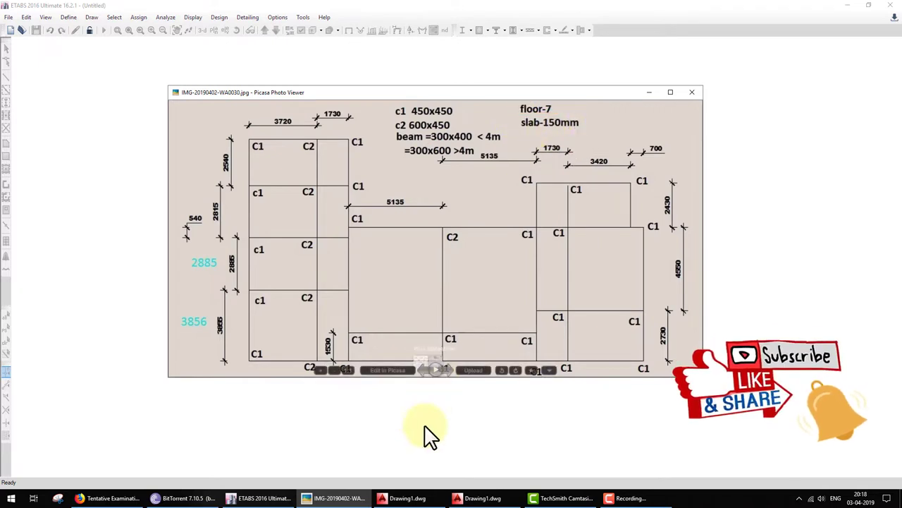
click(303, 498)
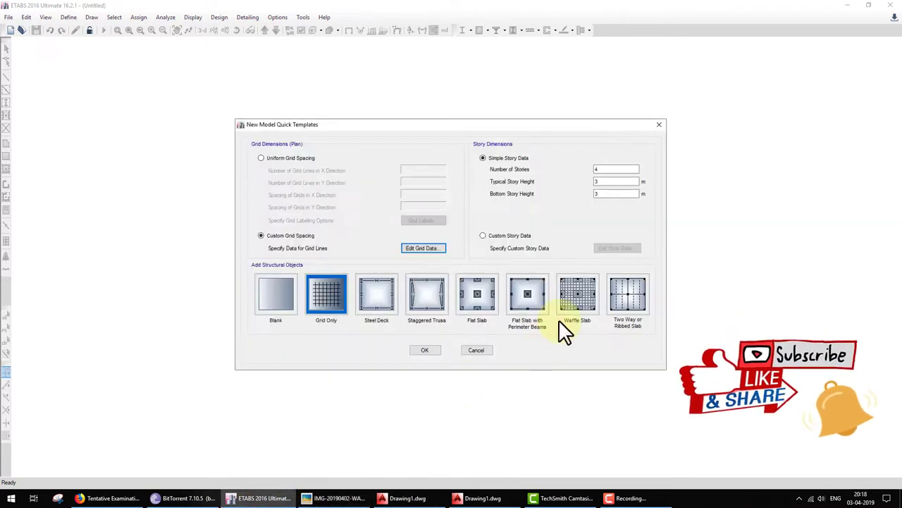
double_click(616, 170)
text(7)
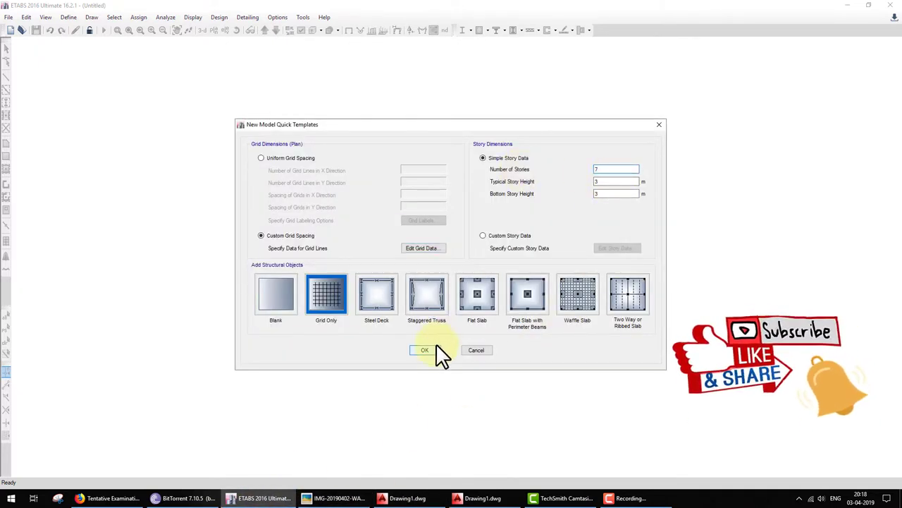
click(433, 349)
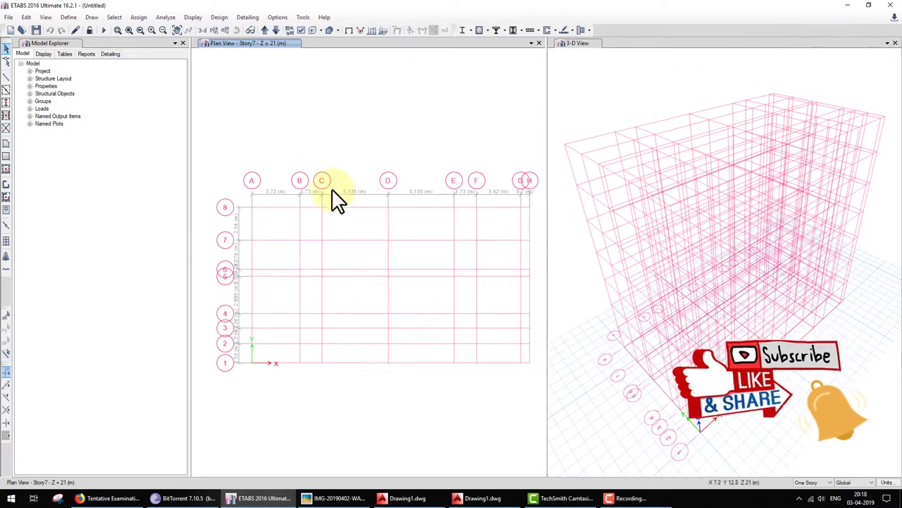
Add an India-region M30 concrete material, keeping the default property data
drag(292, 176, 453, 70)
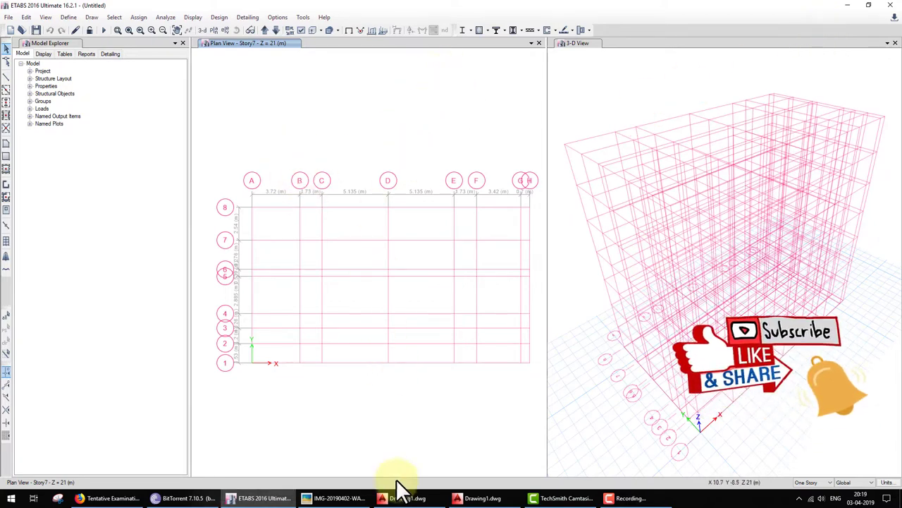
click(342, 498)
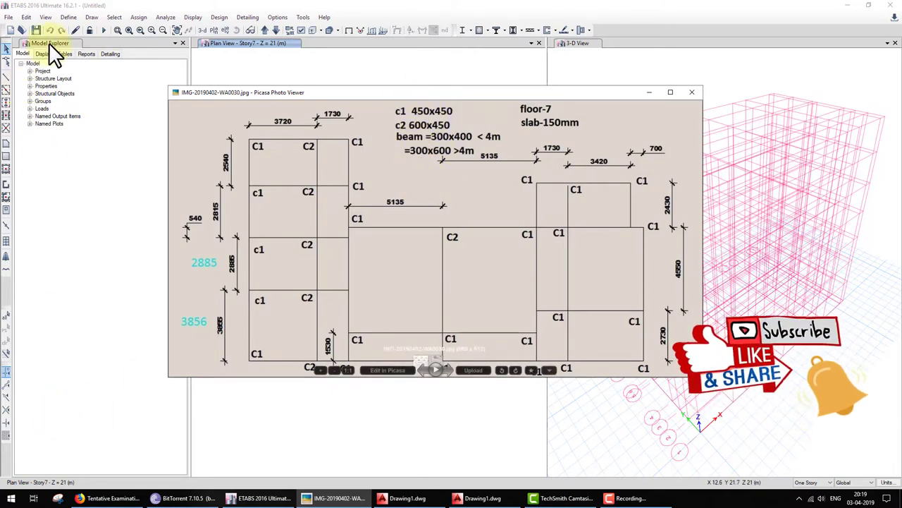
click(67, 24)
click(68, 18)
click(81, 29)
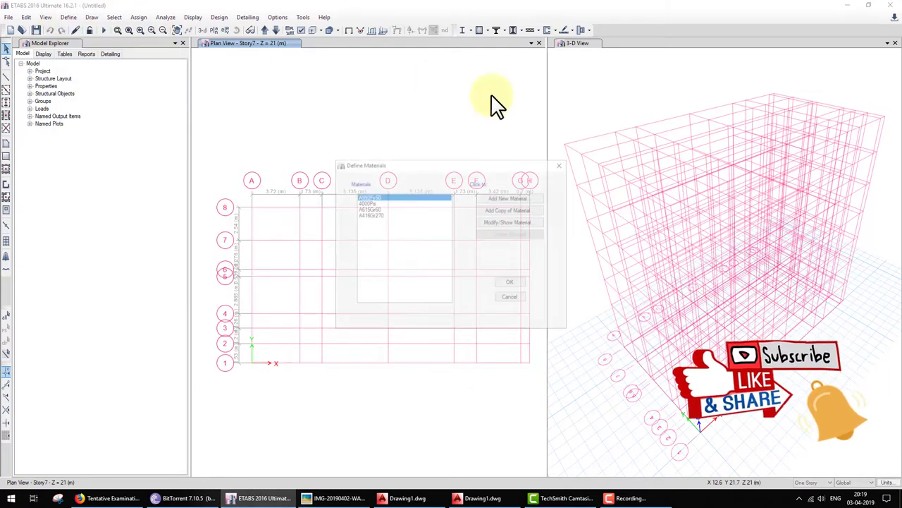
click(532, 198)
click(464, 222)
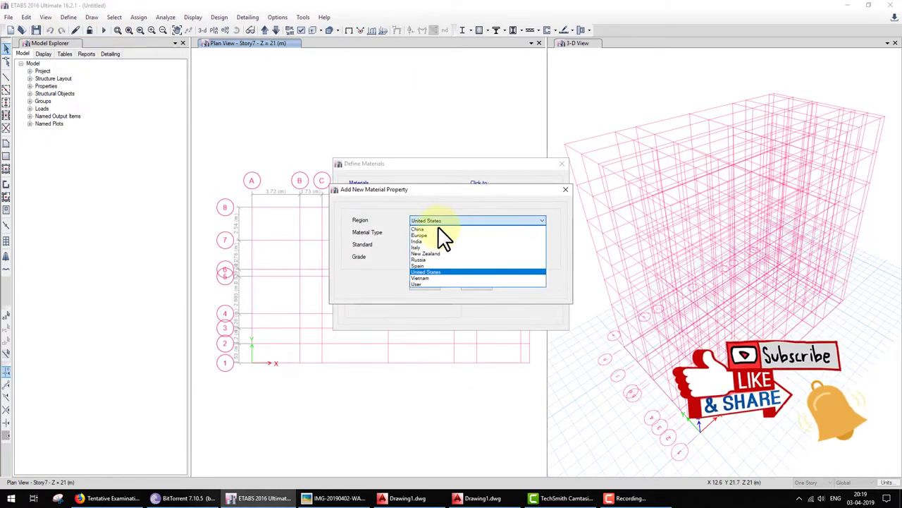
click(428, 238)
click(444, 229)
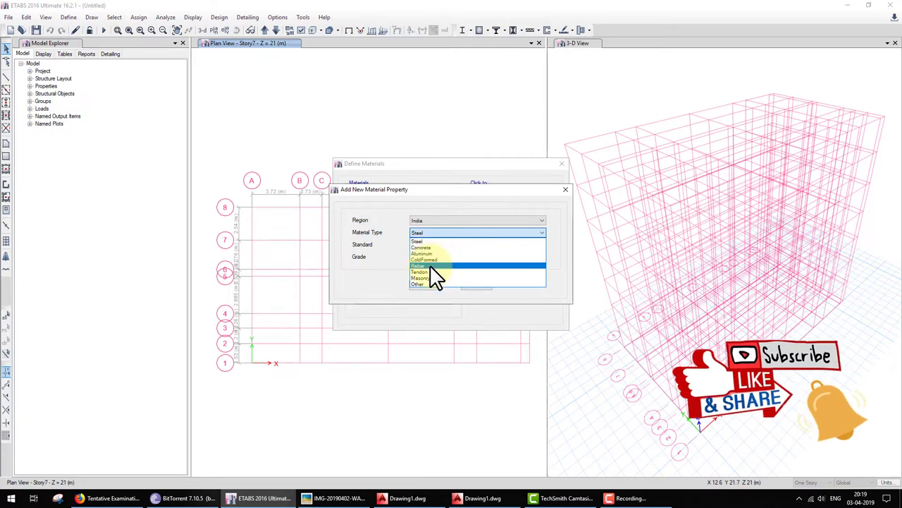
click(435, 248)
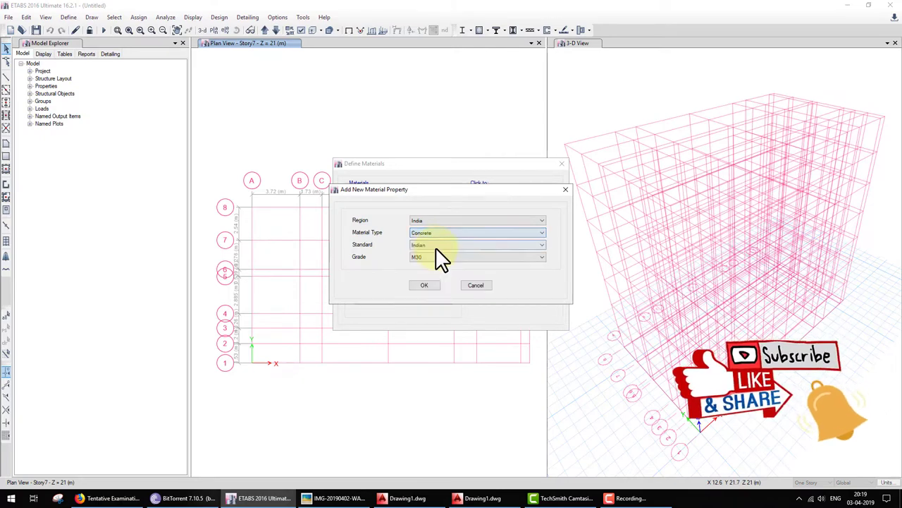
click(424, 285)
click(422, 368)
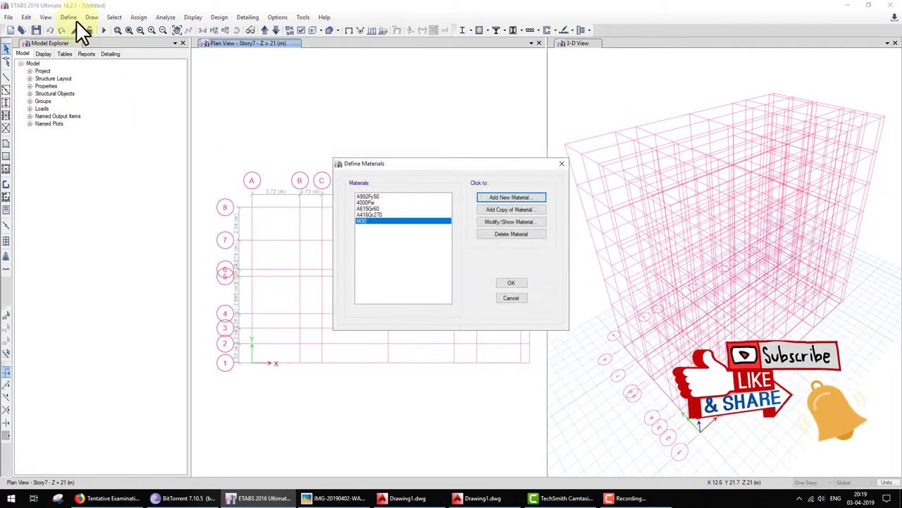
Create the C1 column as an M30 concrete rectangular section, sized from the reference plan
click(69, 19)
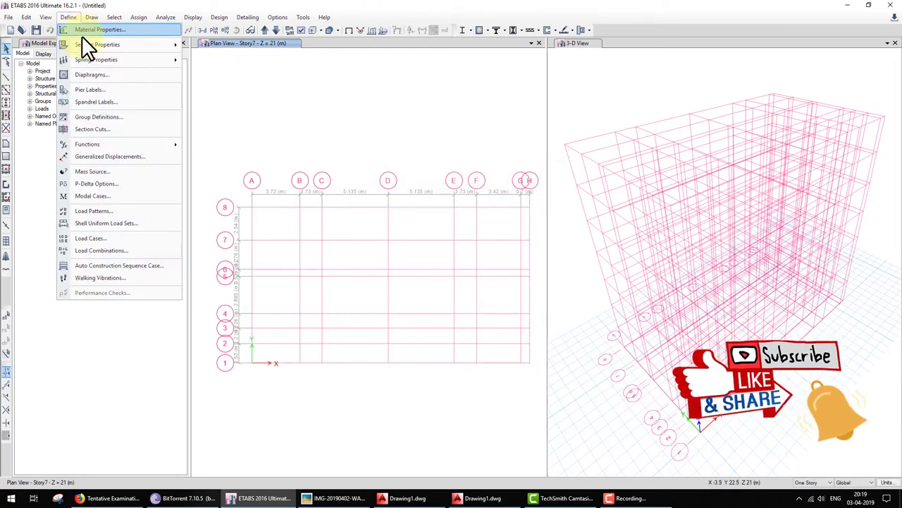
click(218, 45)
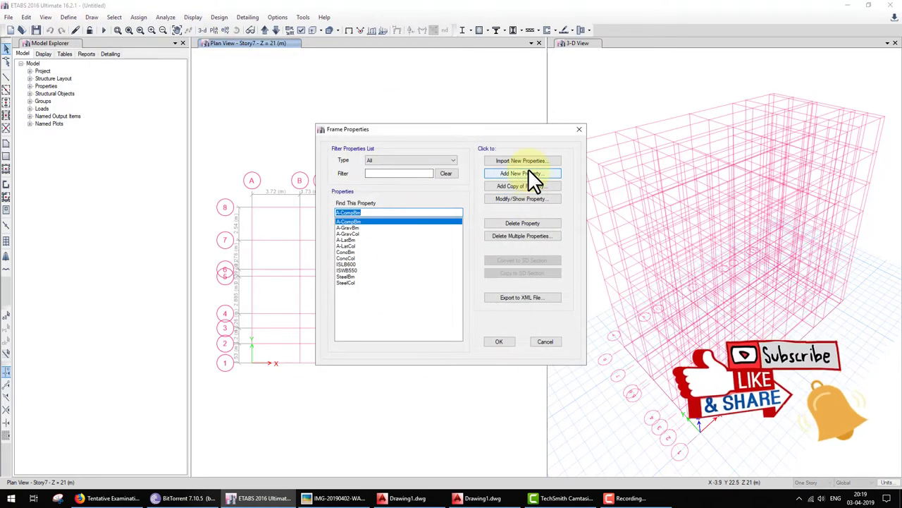
click(529, 173)
click(289, 223)
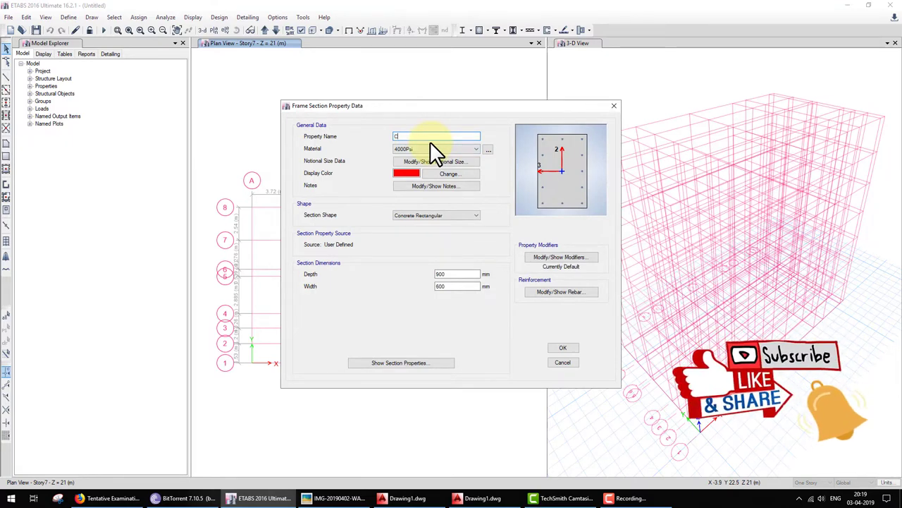
click(408, 176)
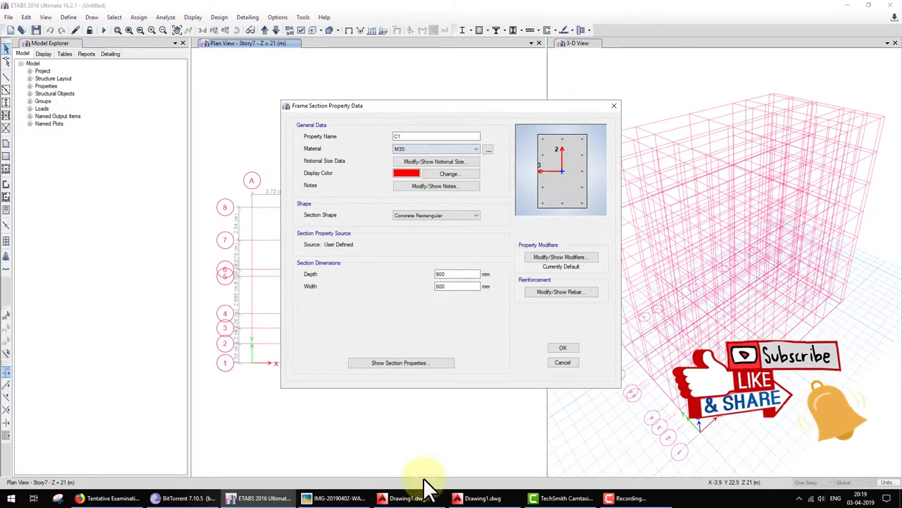
click(338, 498)
click(342, 499)
text(450)
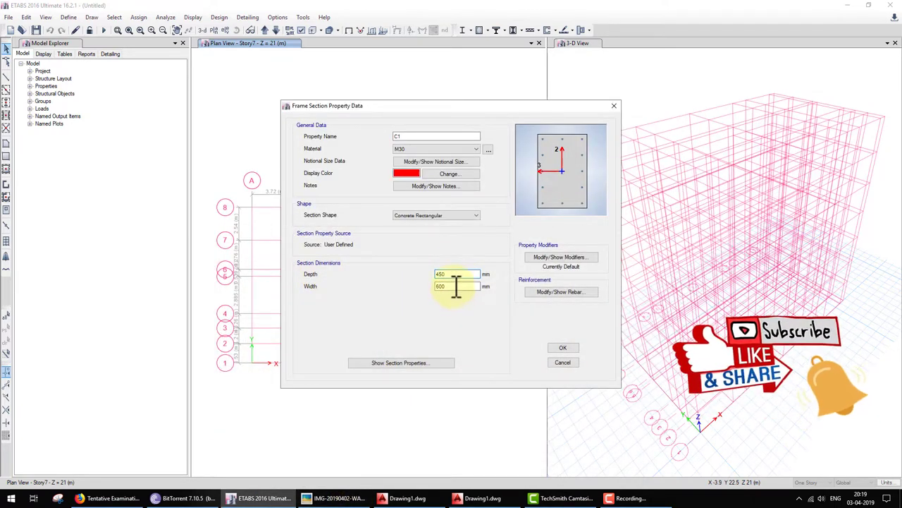
double_click(456, 286)
text(450)
click(562, 349)
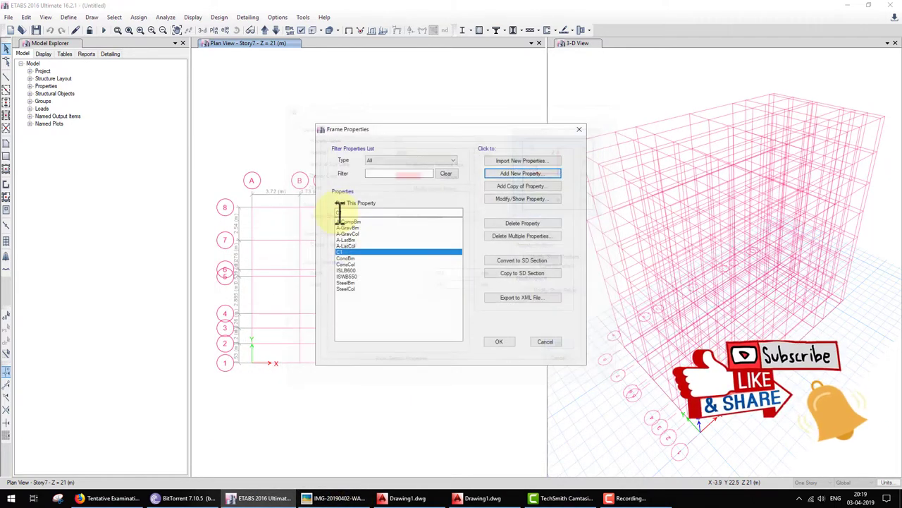
Create the c2 column as an M30 concrete rectangular section, 600 mm deep
click(509, 174)
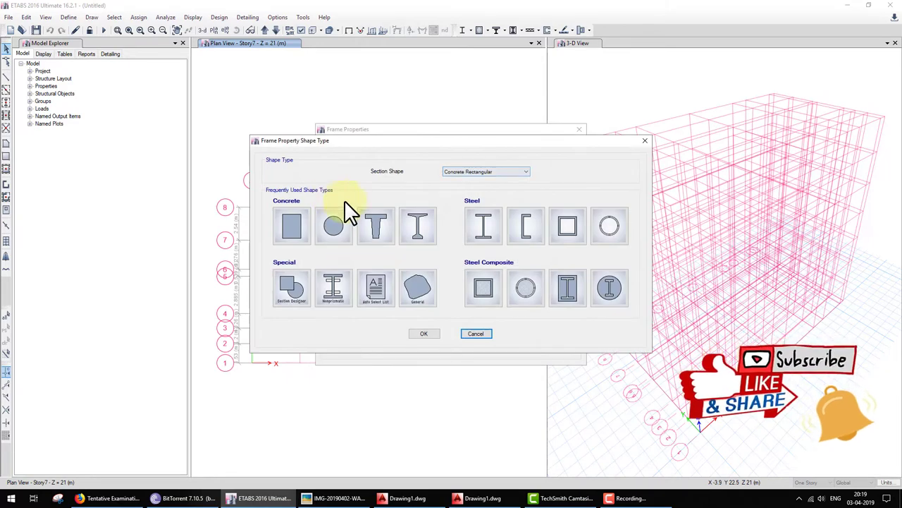
click(293, 229)
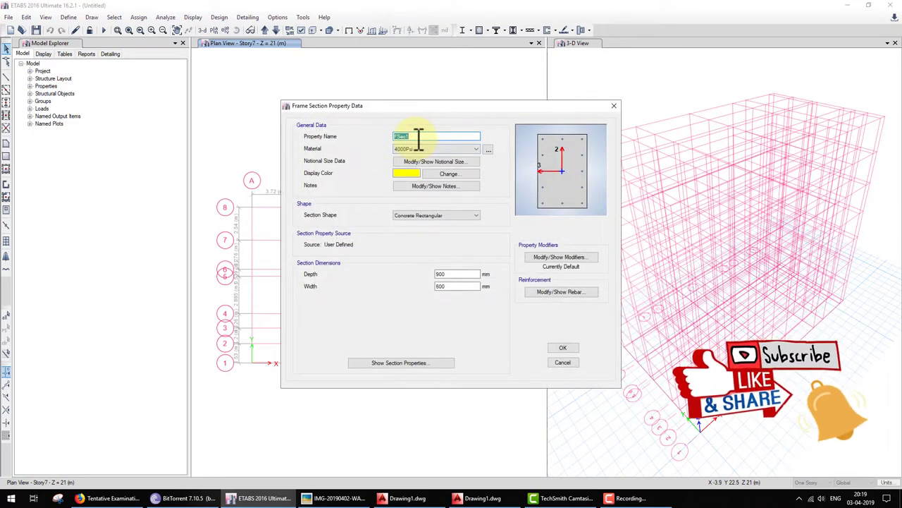
click(416, 149)
click(403, 161)
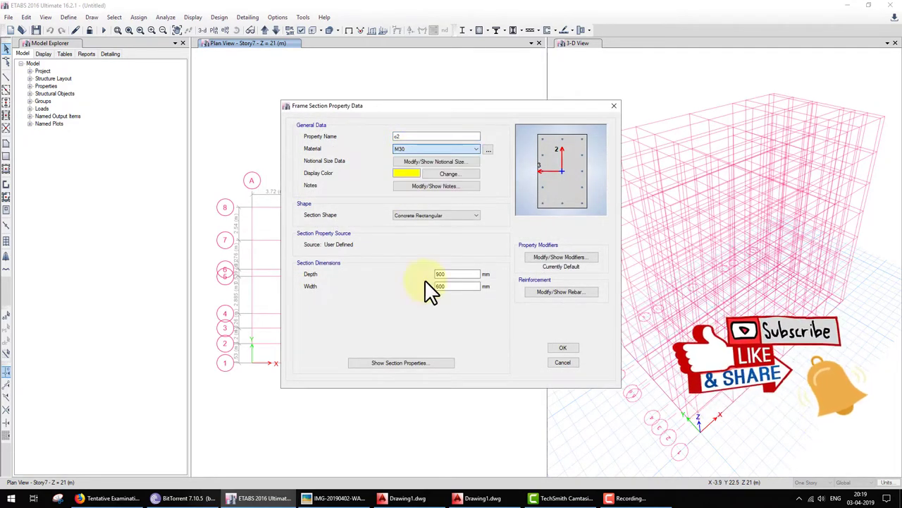
click(339, 497)
click(340, 499)
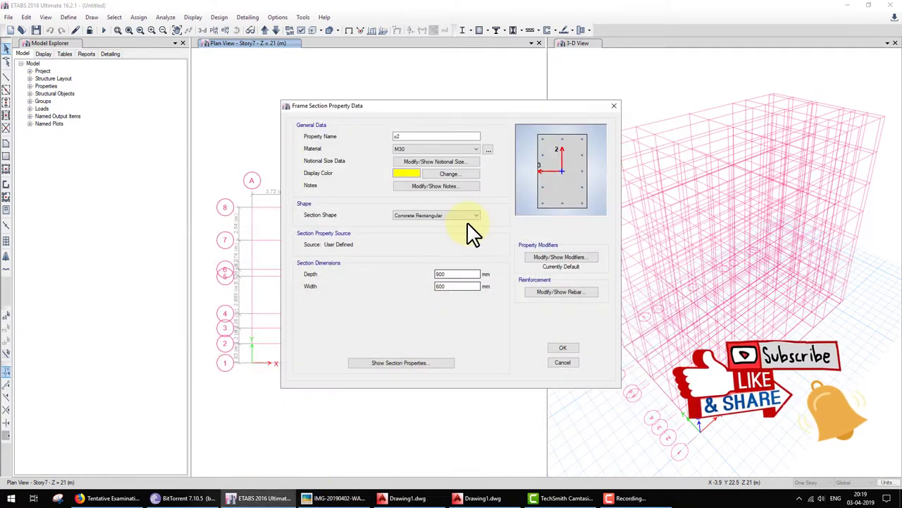
double_click(462, 274)
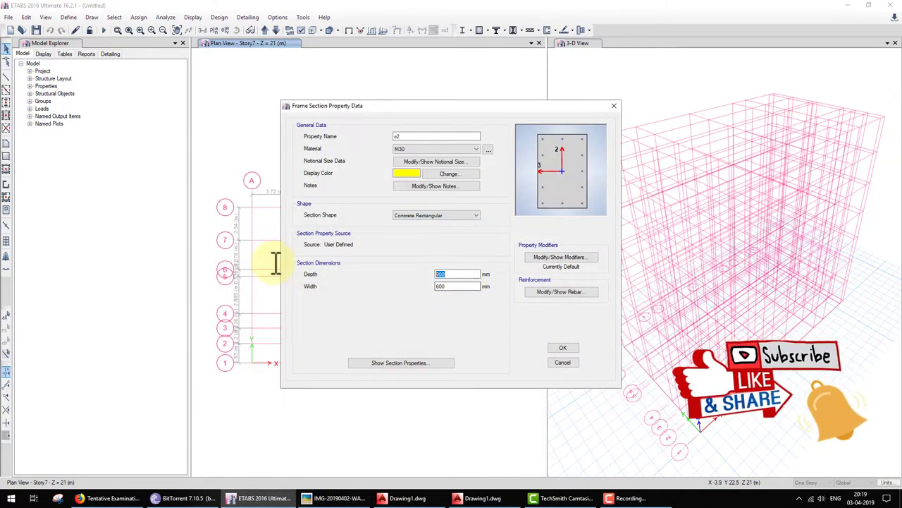
text(600)
key(Tab)
text(450)
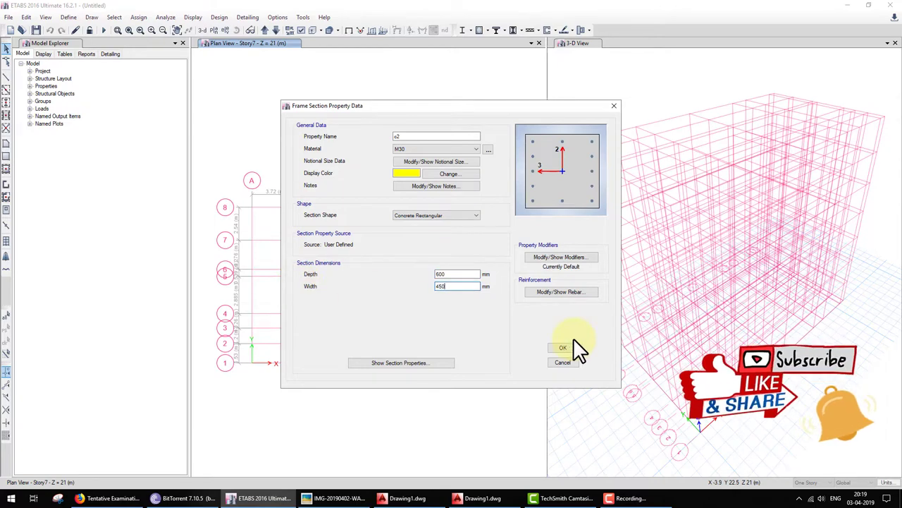
click(571, 345)
click(337, 499)
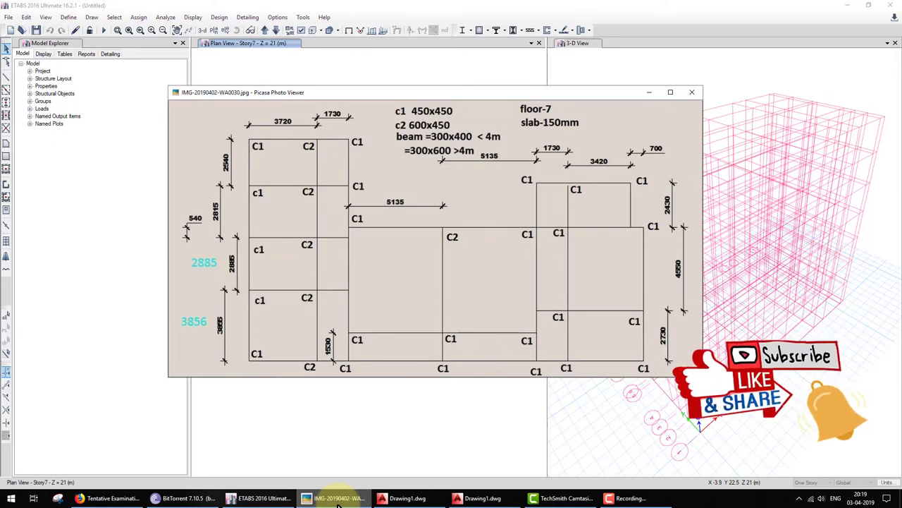
click(337, 499)
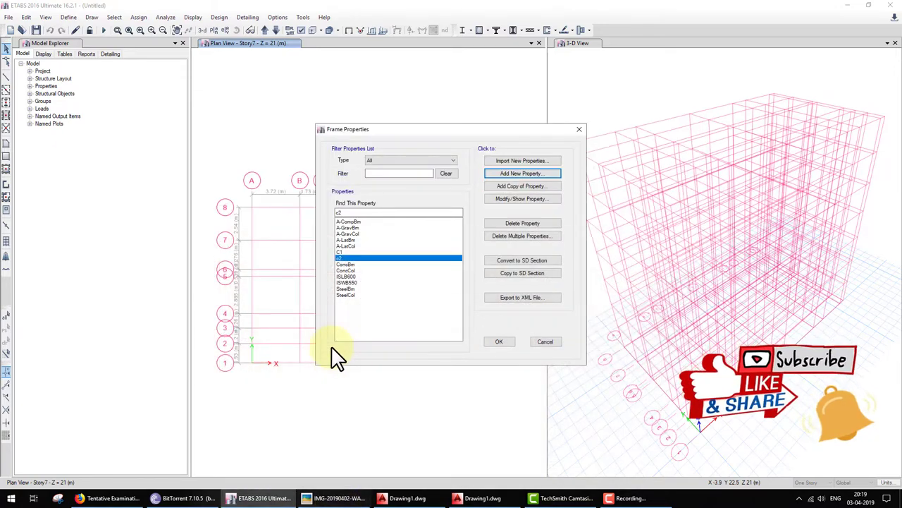
Create beam section b1 as M30 concrete rectangular, 400 deep by 300 wide
click(527, 173)
click(288, 224)
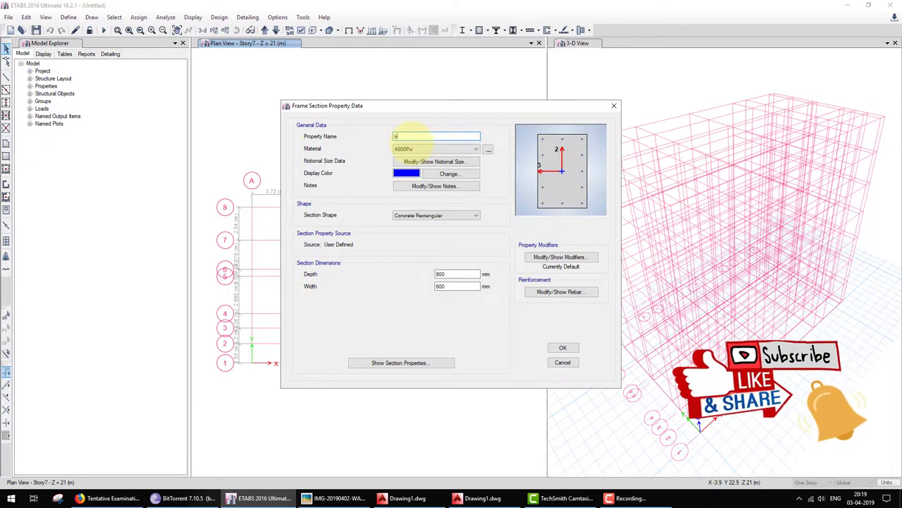
text(1)
click(439, 150)
click(406, 174)
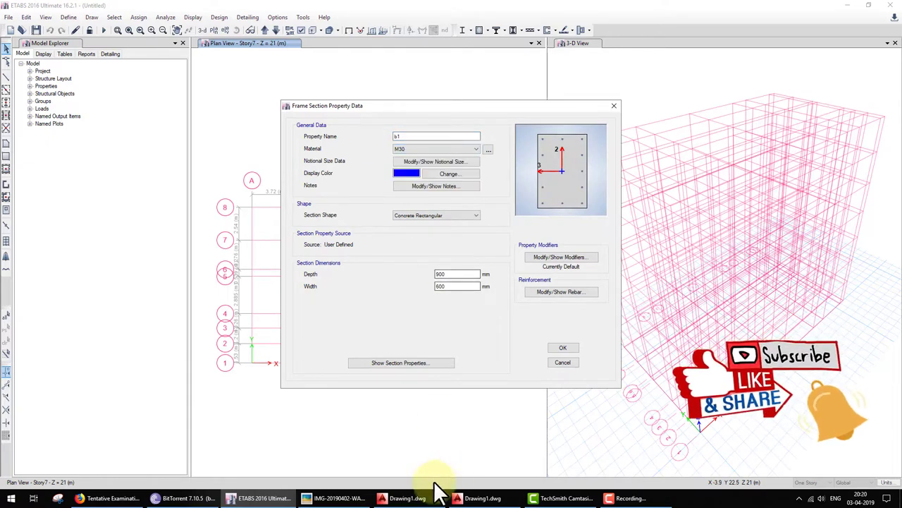
click(338, 498)
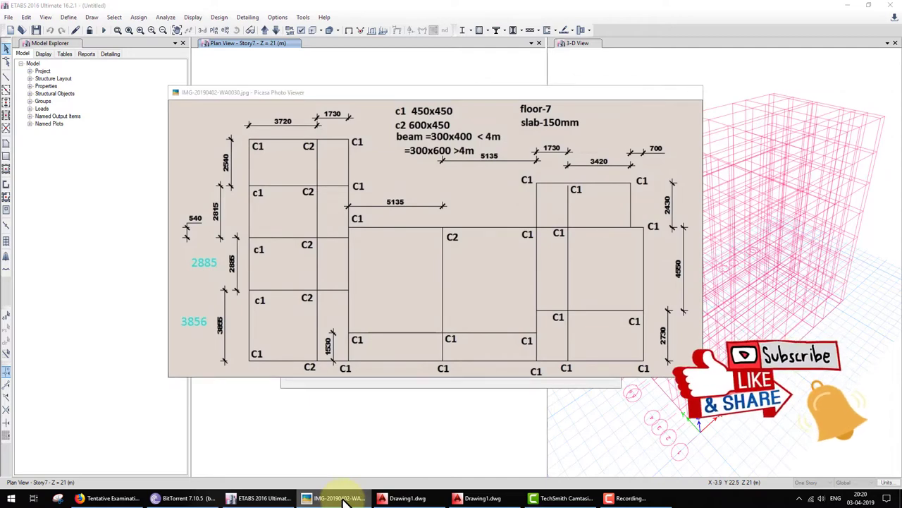
click(340, 499)
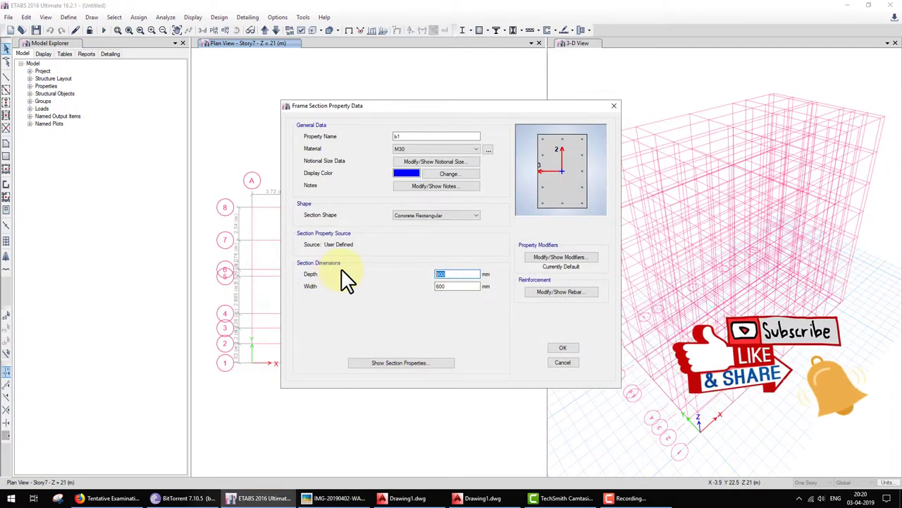
key(Tab)
text(300)
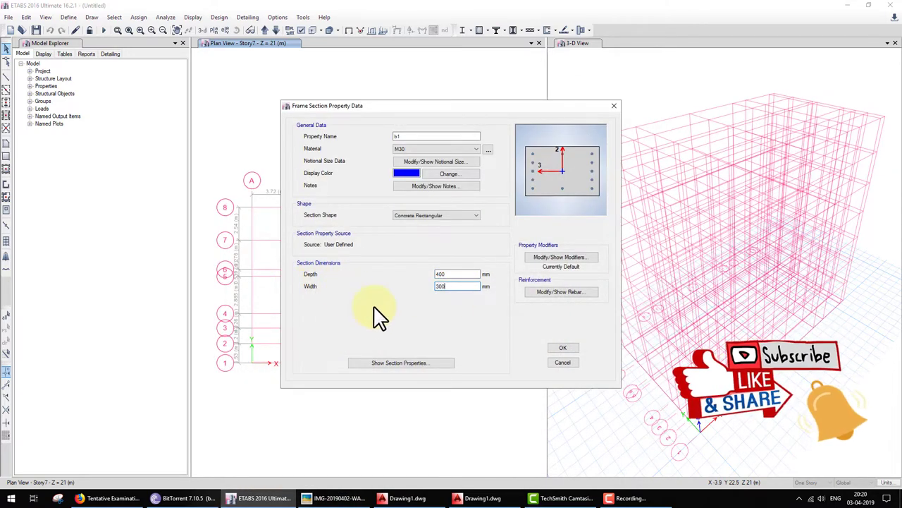
click(568, 348)
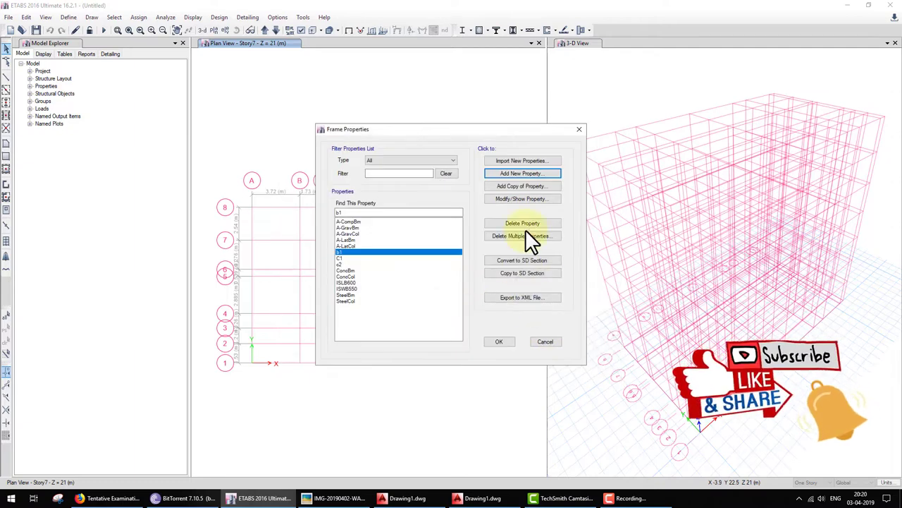
Create beam section b2 as M30 concrete rectangular, 600×300 mm, and close the frame properties list
click(533, 174)
click(311, 235)
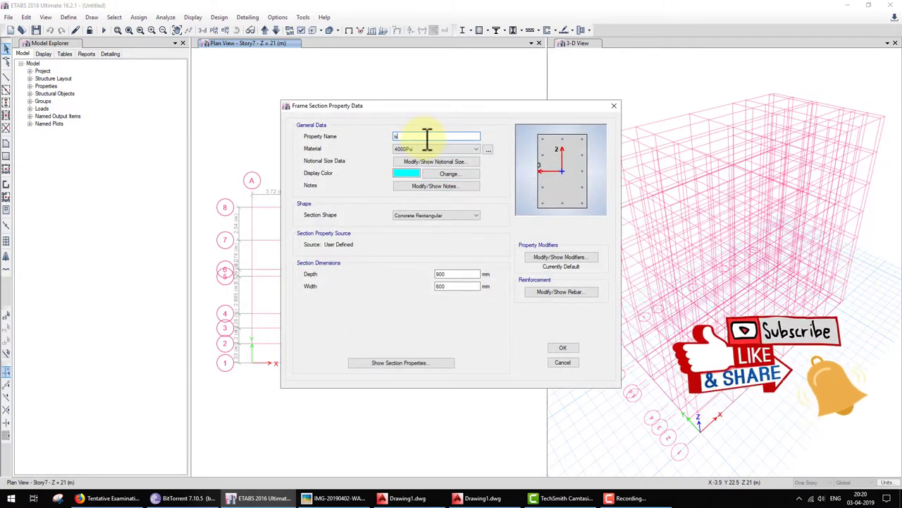
text(2)
click(441, 150)
click(410, 181)
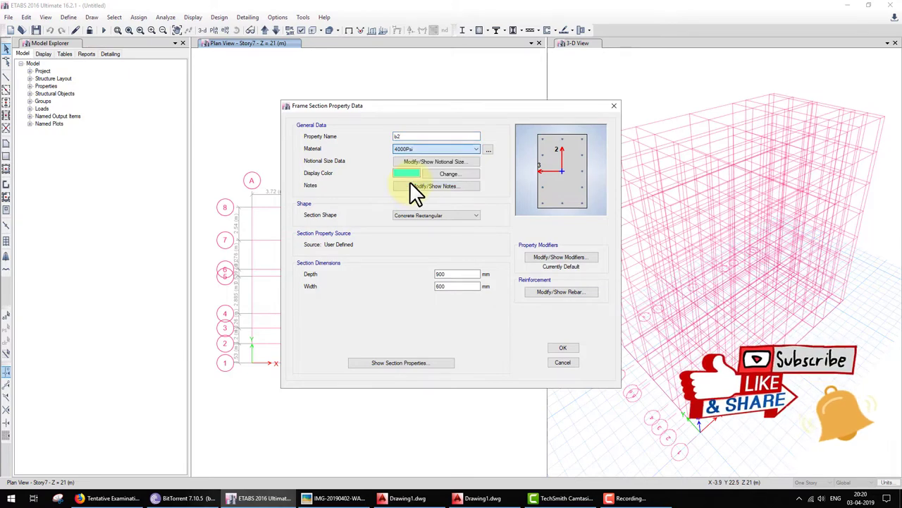
click(354, 495)
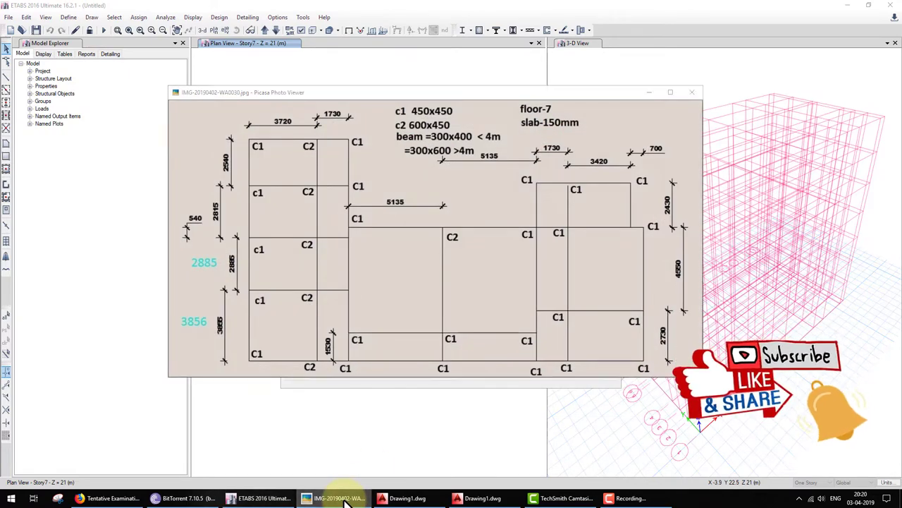
click(345, 499)
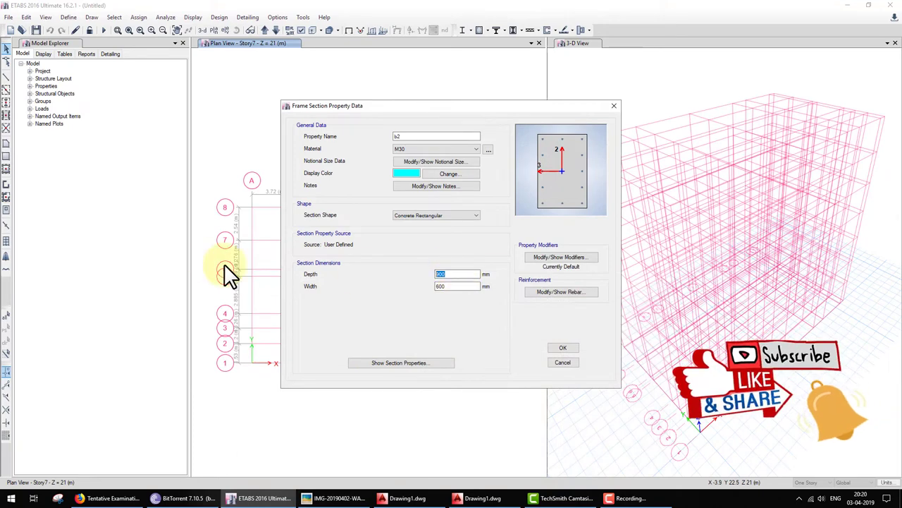
text(60)
key(Tab)
text(3)
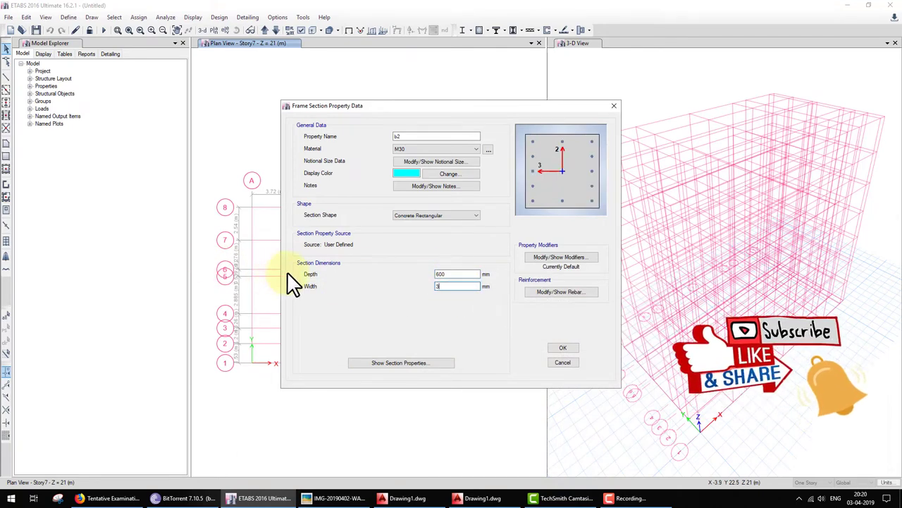
click(561, 348)
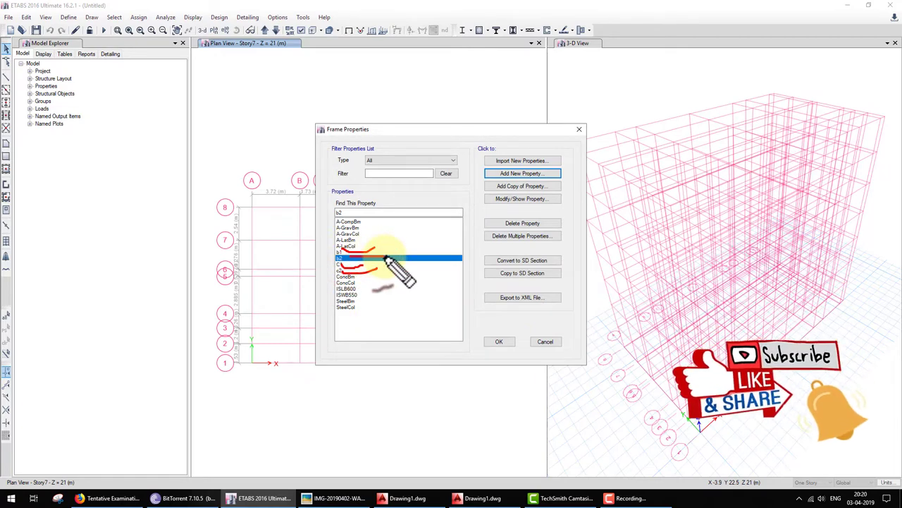
click(499, 341)
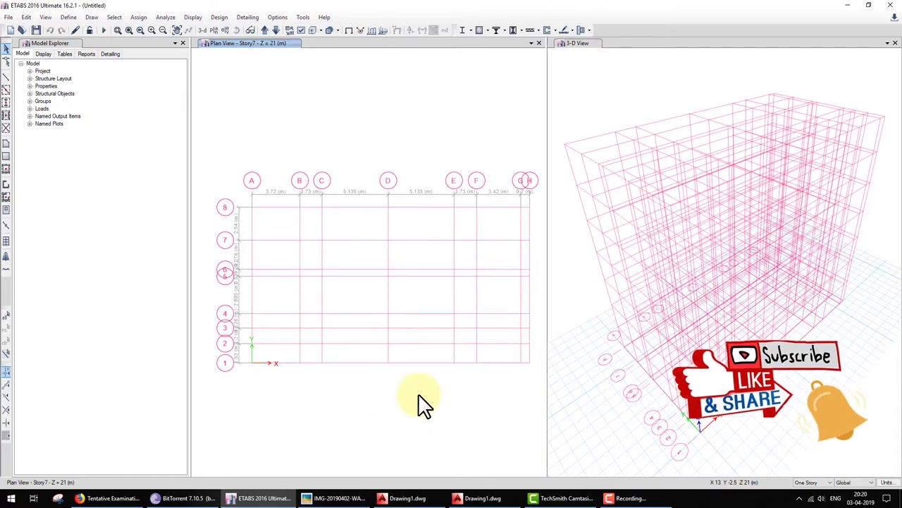
Recentre the Story7 plan and set the drawing section to C1
middle_drag(278, 346, 287, 330)
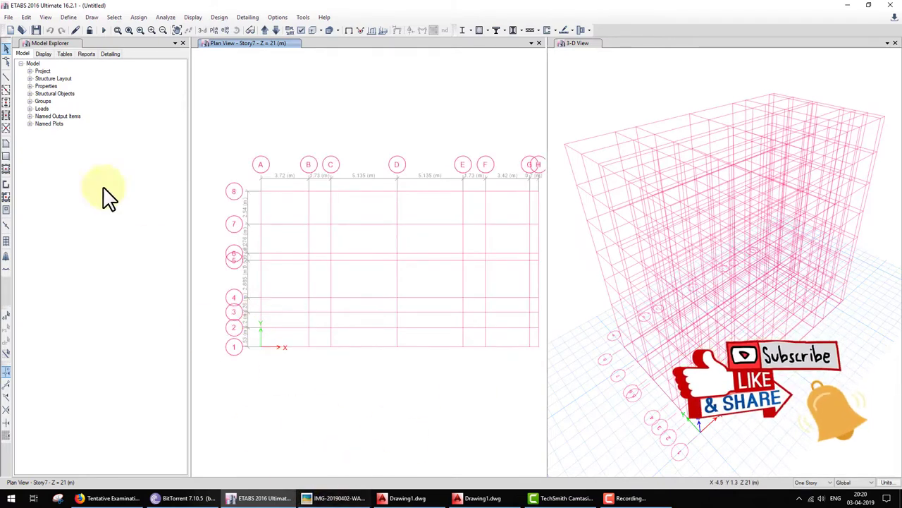
click(5, 101)
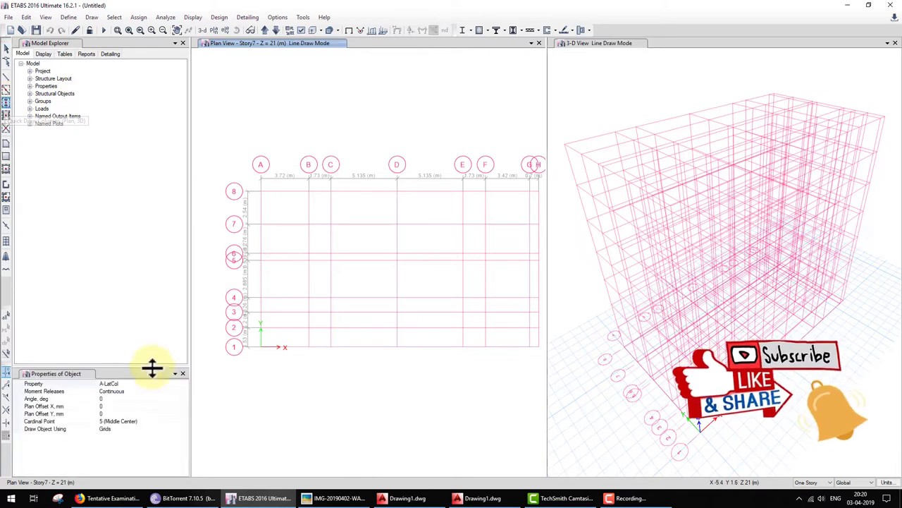
click(141, 384)
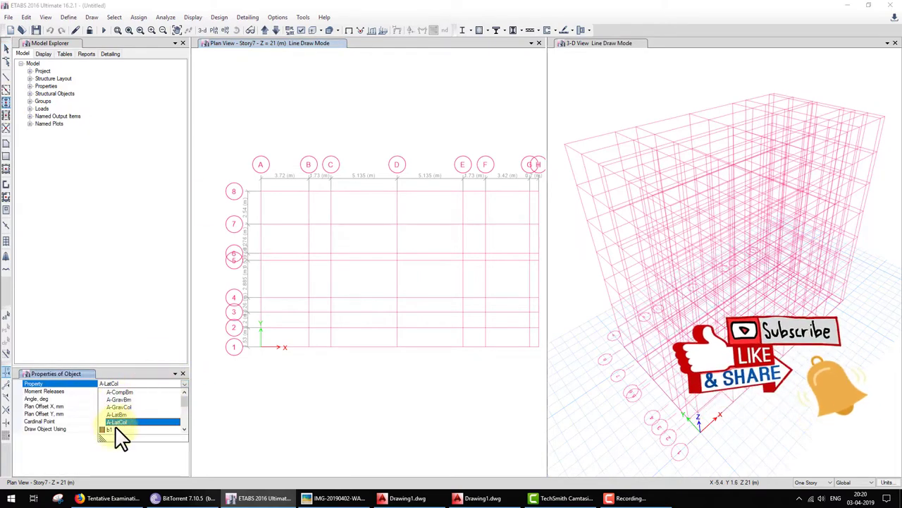
click(182, 429)
click(182, 428)
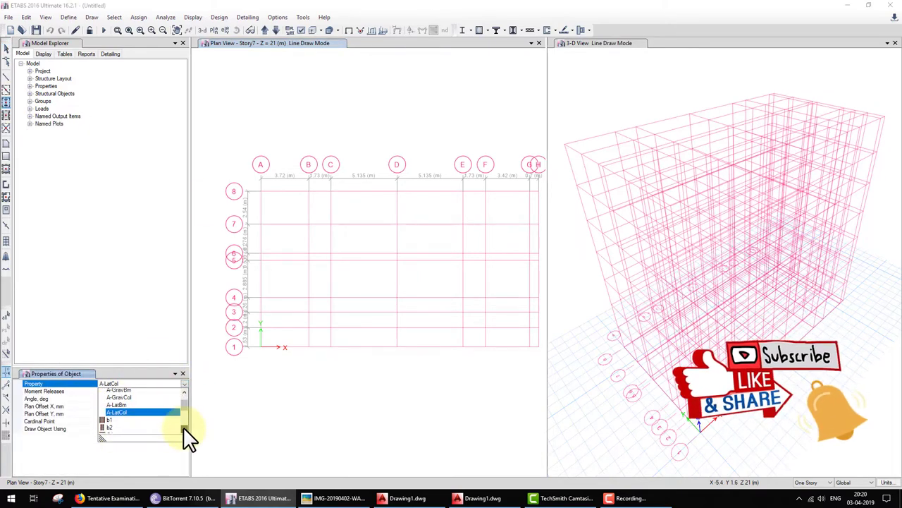
click(126, 422)
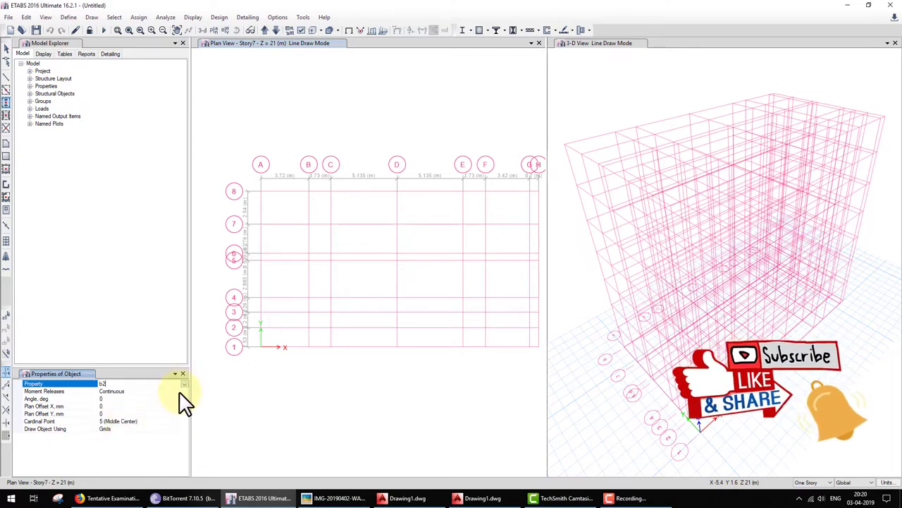
click(183, 384)
click(139, 430)
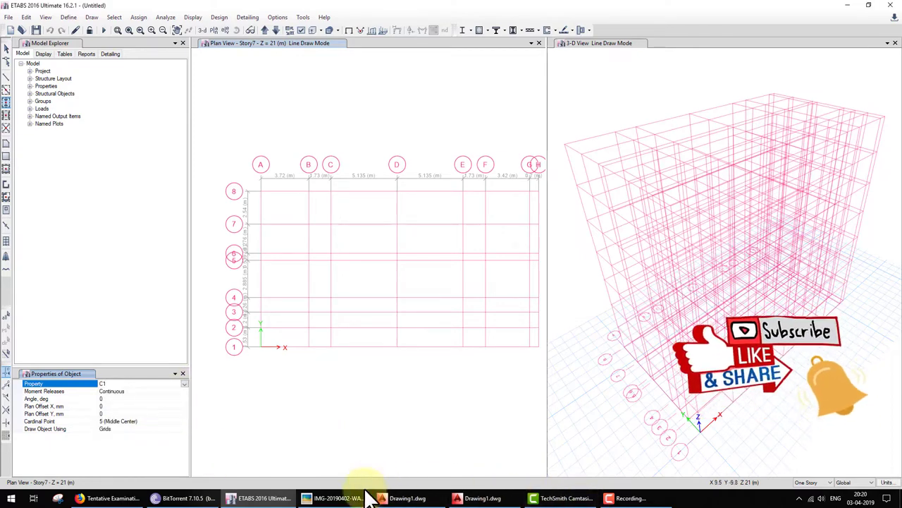
Locate the C1 columns on the reference drawing and place a C1 column at A-1
click(342, 498)
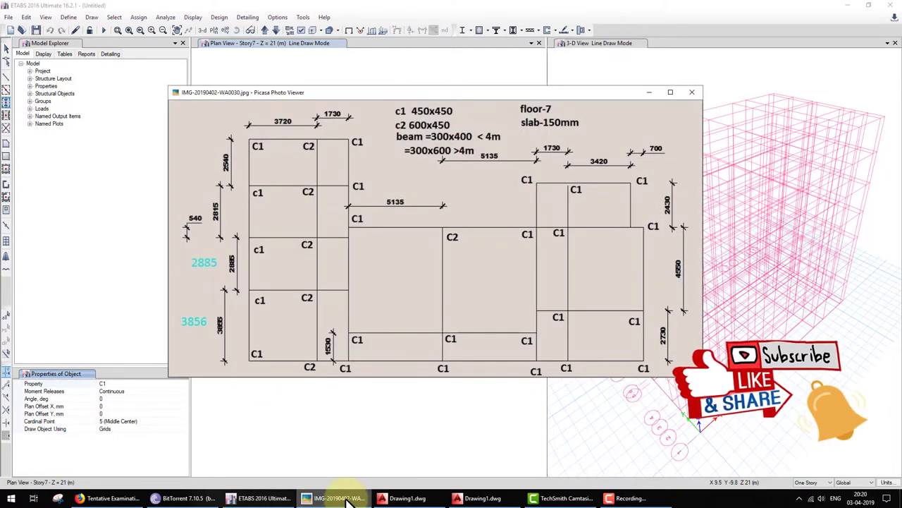
mouse_move(395, 282)
drag(258, 358, 248, 224)
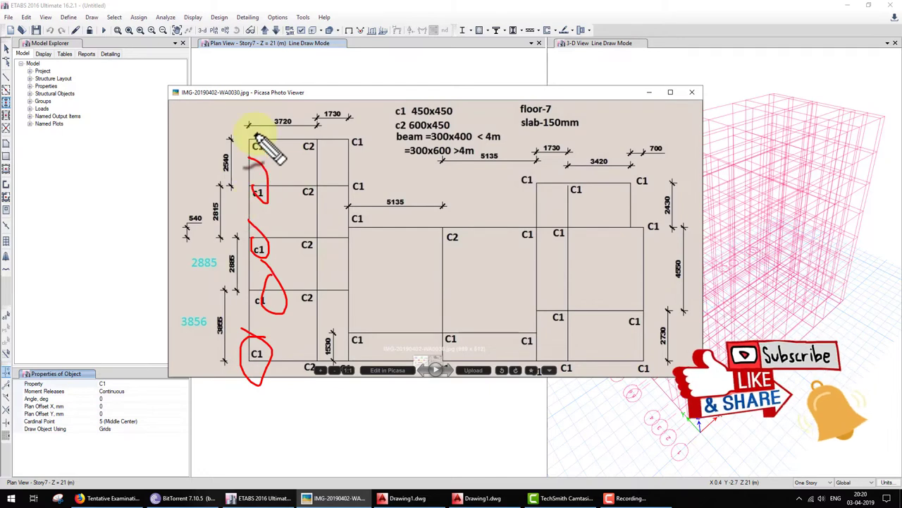
key(Escape)
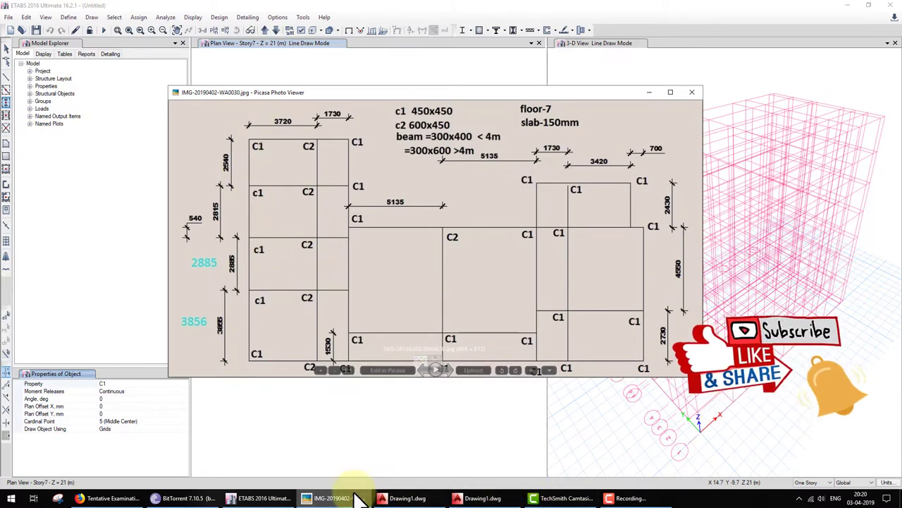
click(260, 498)
scroll(249, 337, up, 5)
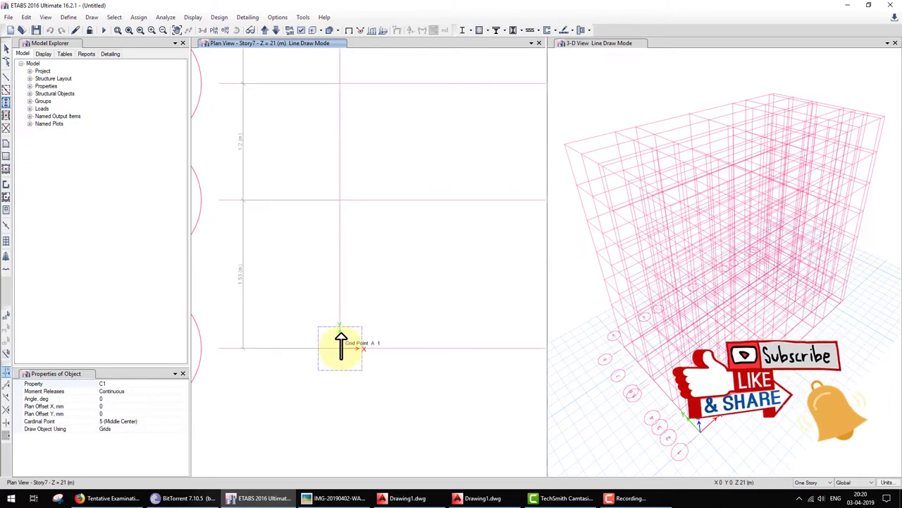
click(339, 348)
scroll(346, 310, down, 2)
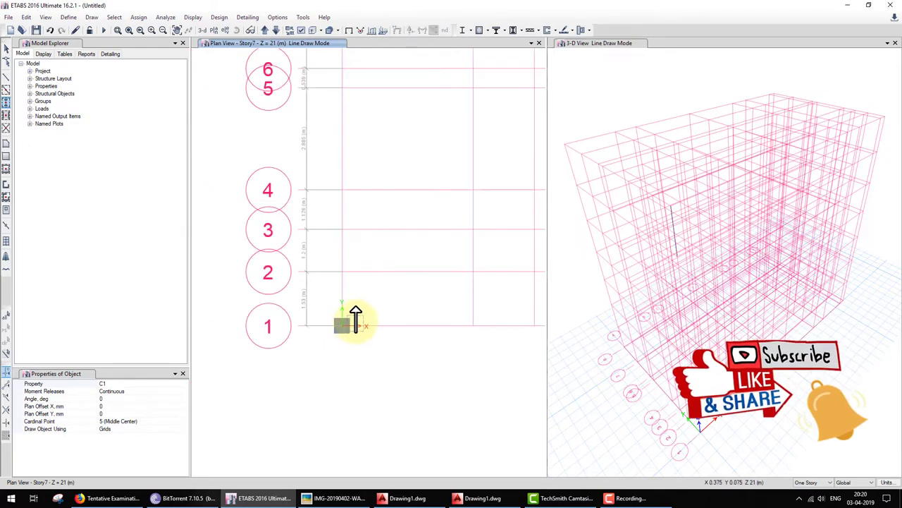
Place C1 columns at A-4, A-5 and A-8, checking the reference drawing
click(344, 499)
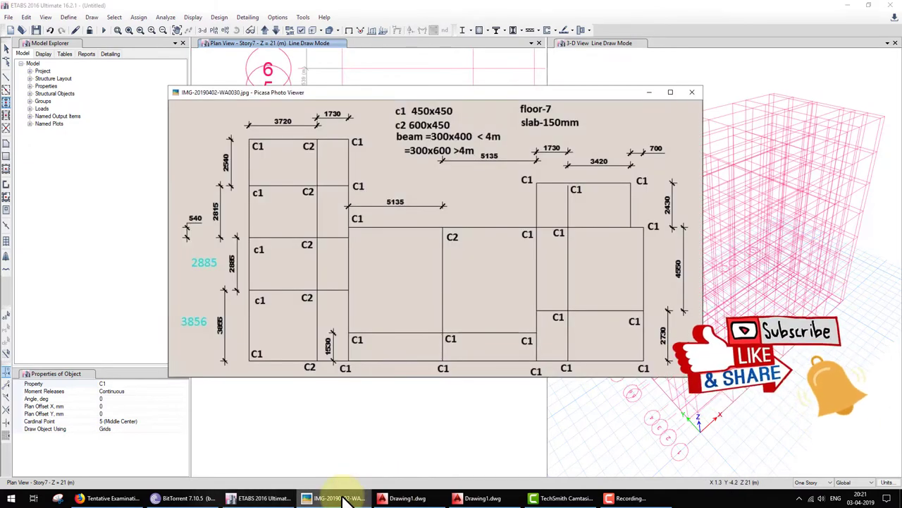
click(344, 498)
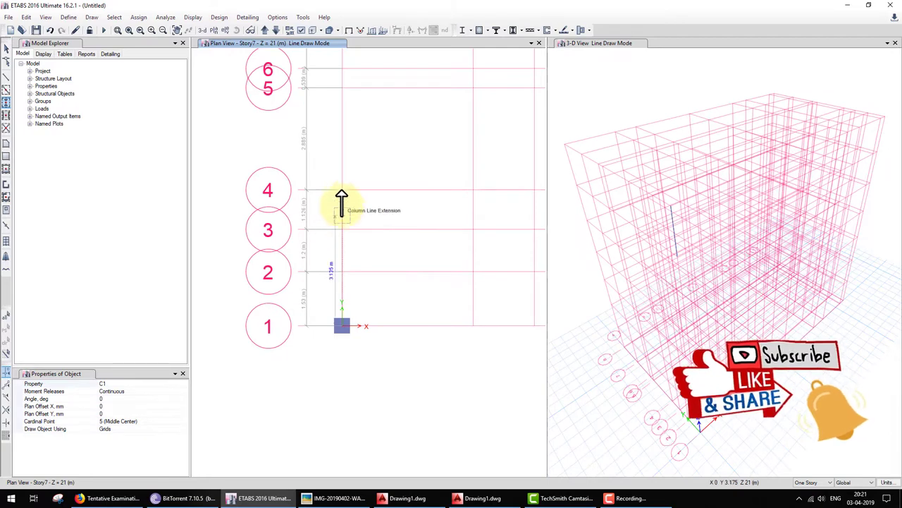
click(343, 190)
scroll(352, 211, down, 3)
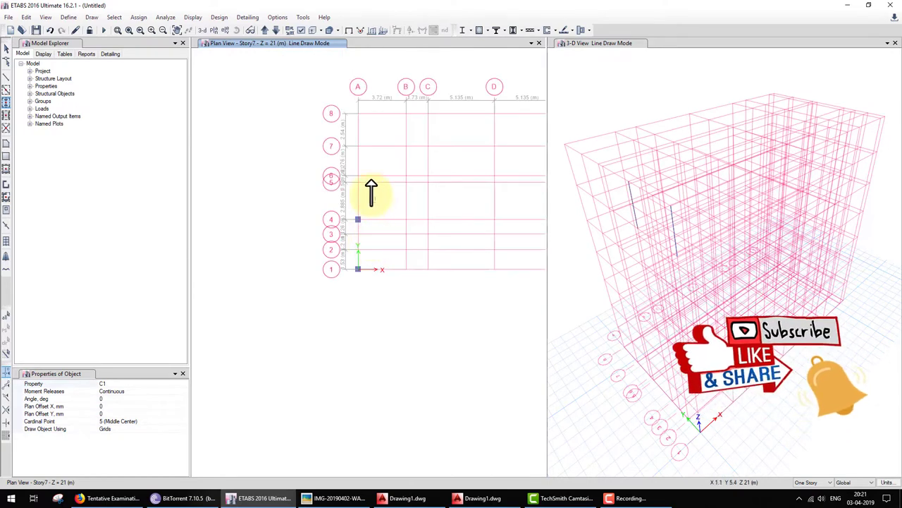
click(338, 499)
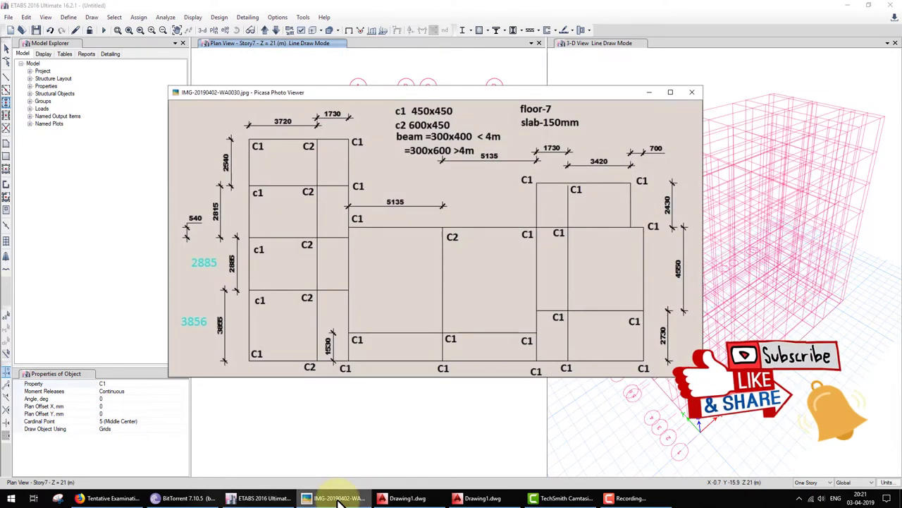
click(338, 498)
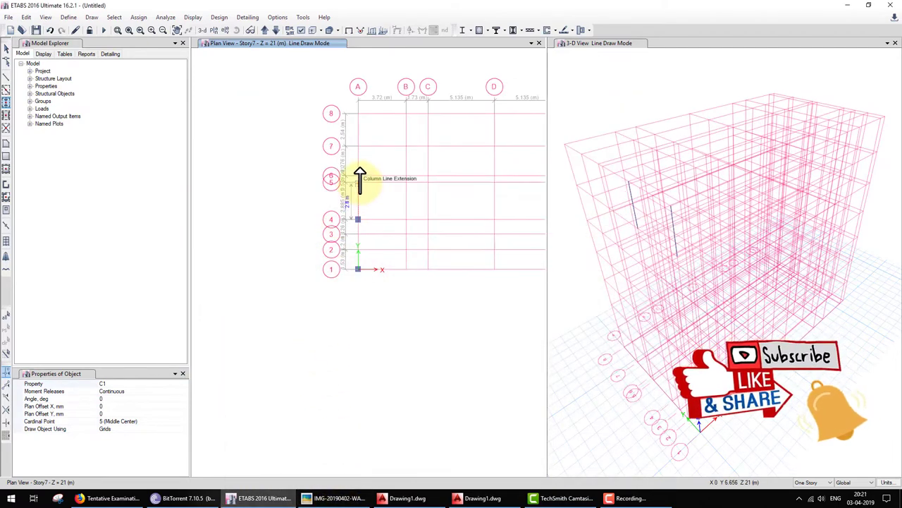
click(358, 180)
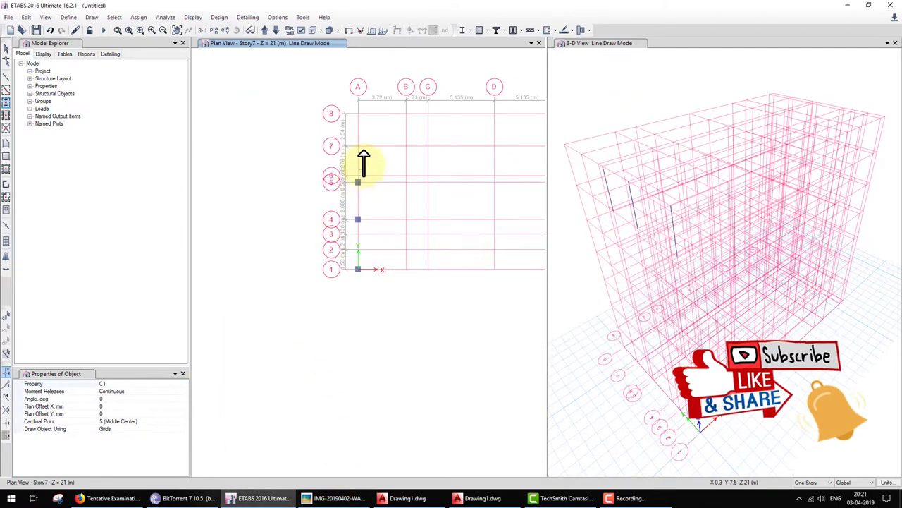
click(359, 111)
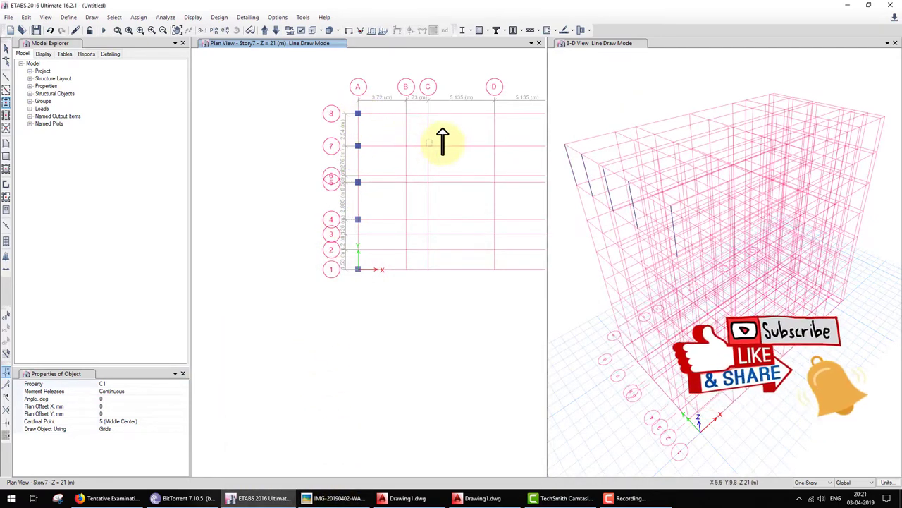
click(339, 499)
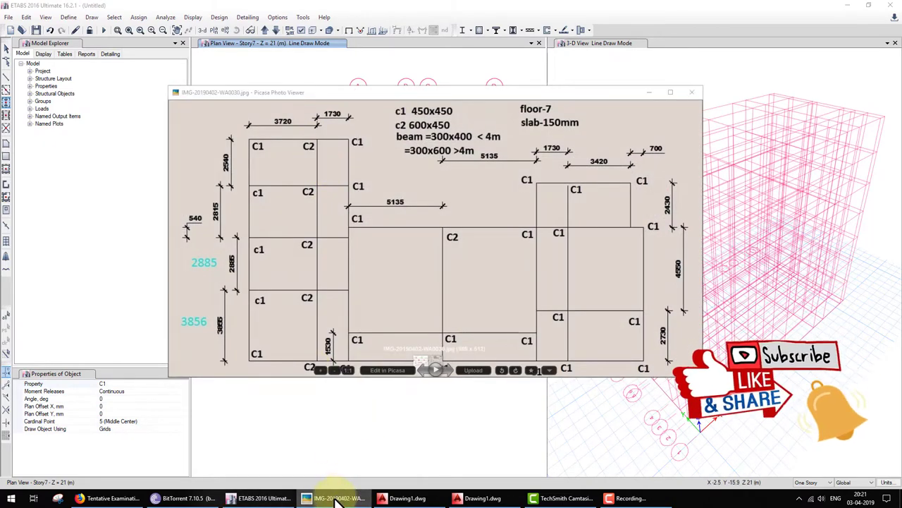
click(338, 498)
click(153, 385)
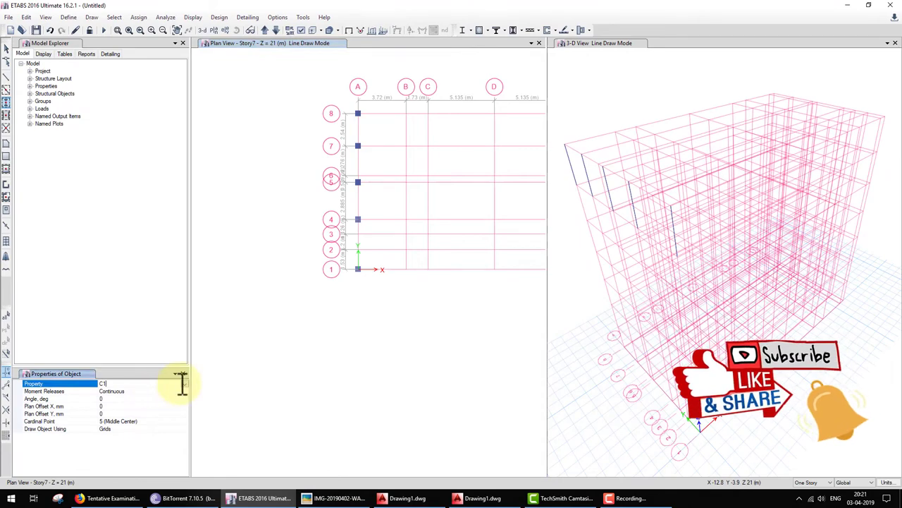
click(182, 383)
Place c2 columns at B-8, B-7 and B-4, then switch the section back to C1
scroll(180, 431, down, 1)
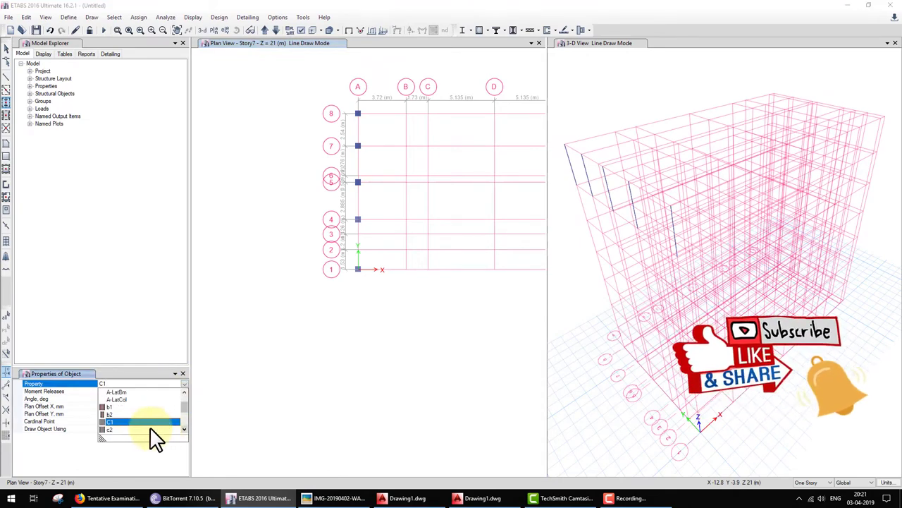
click(152, 430)
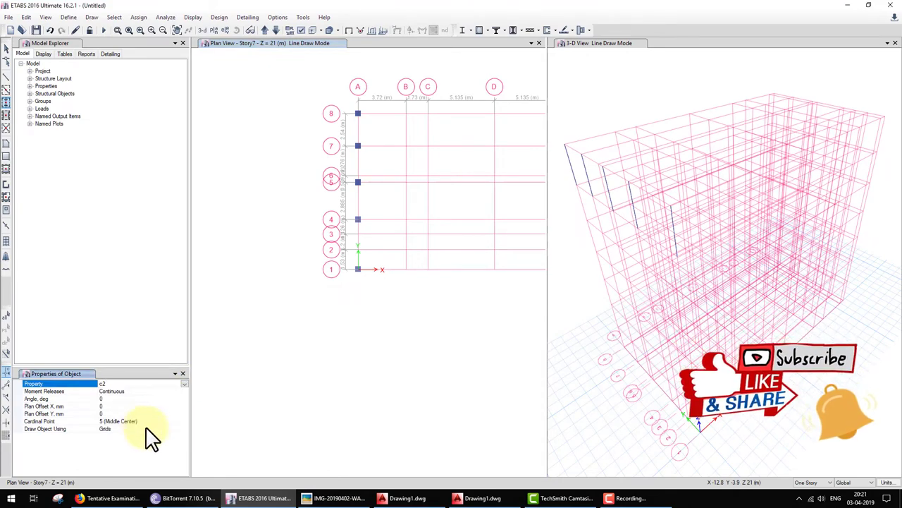
click(406, 113)
click(405, 145)
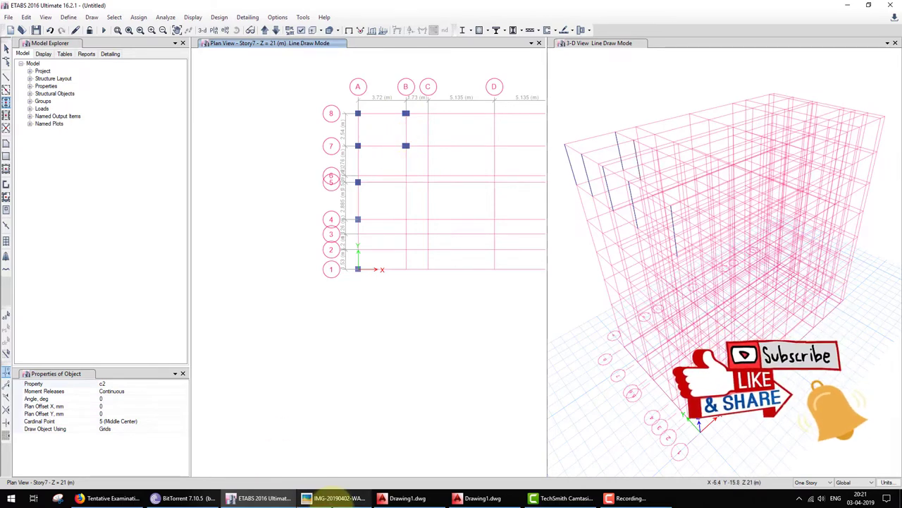
click(338, 497)
click(338, 498)
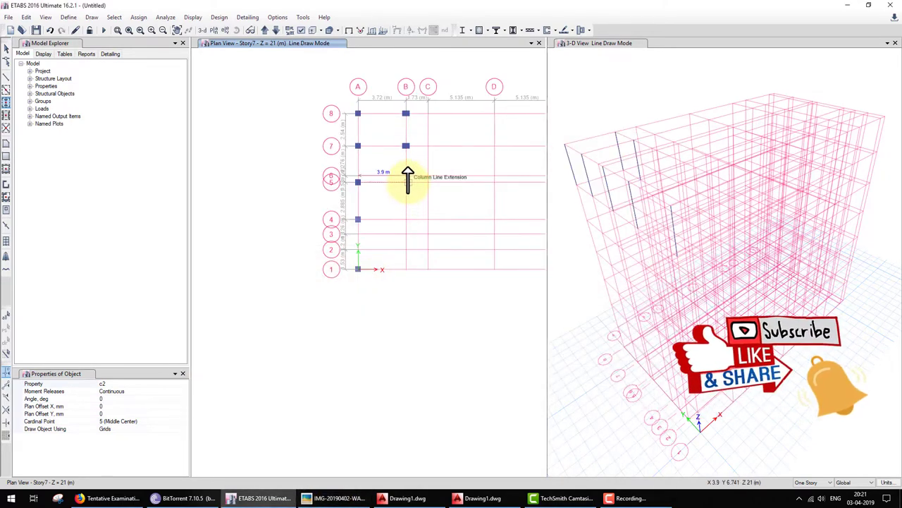
click(406, 218)
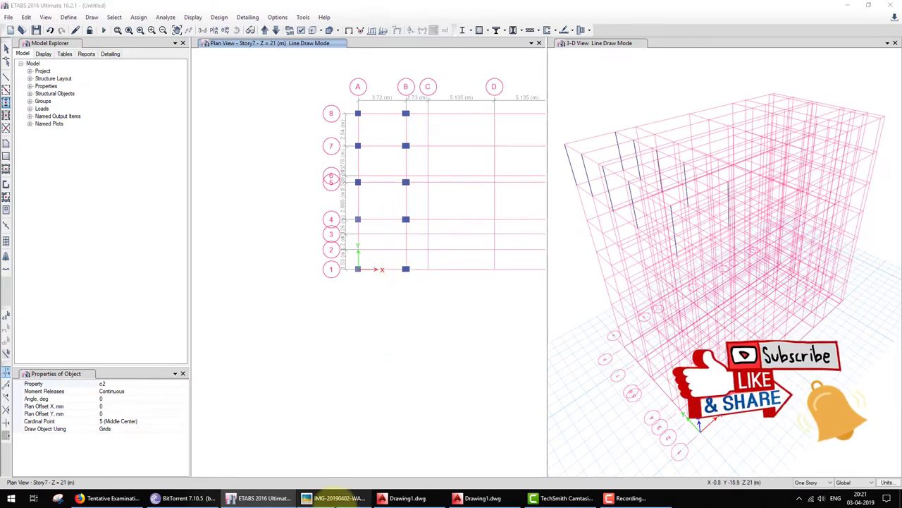
click(338, 498)
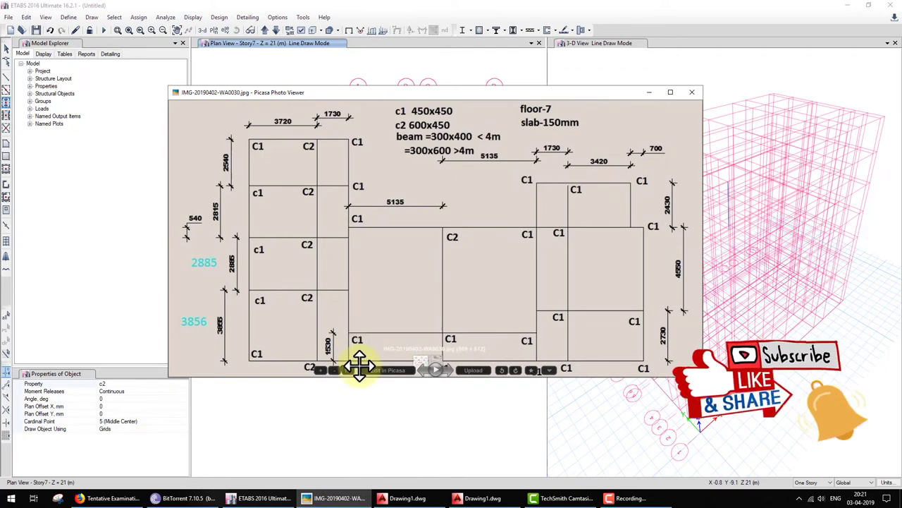
click(338, 497)
click(162, 382)
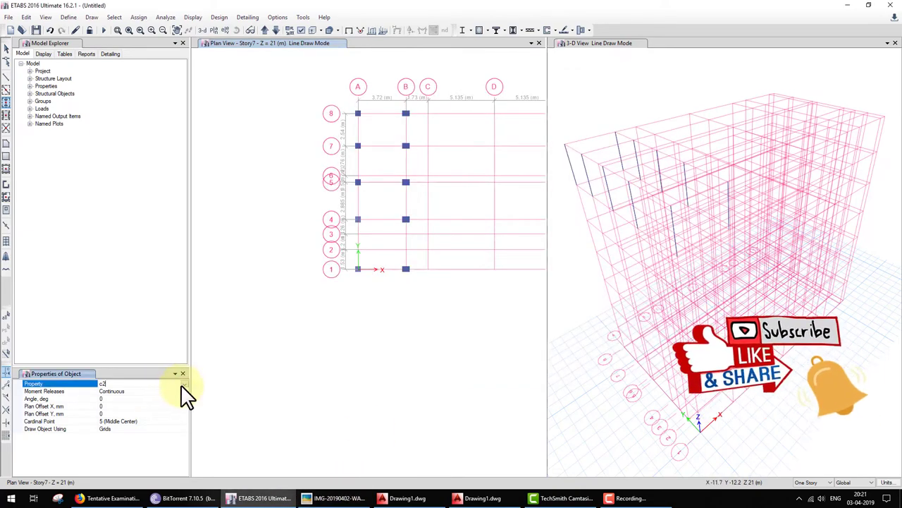
click(183, 383)
click(157, 421)
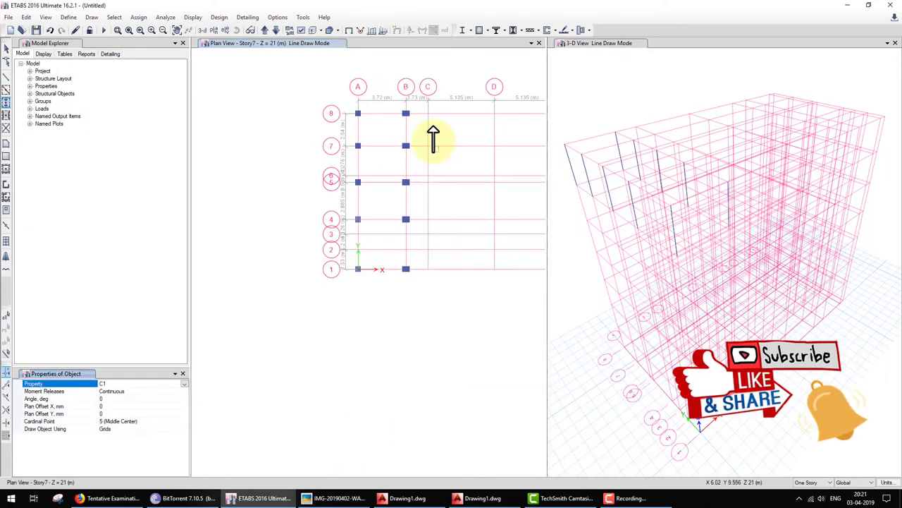
Place C1 columns at C-8, C-6, C-4 and C-1, checking the reference drawing
click(347, 498)
click(347, 498)
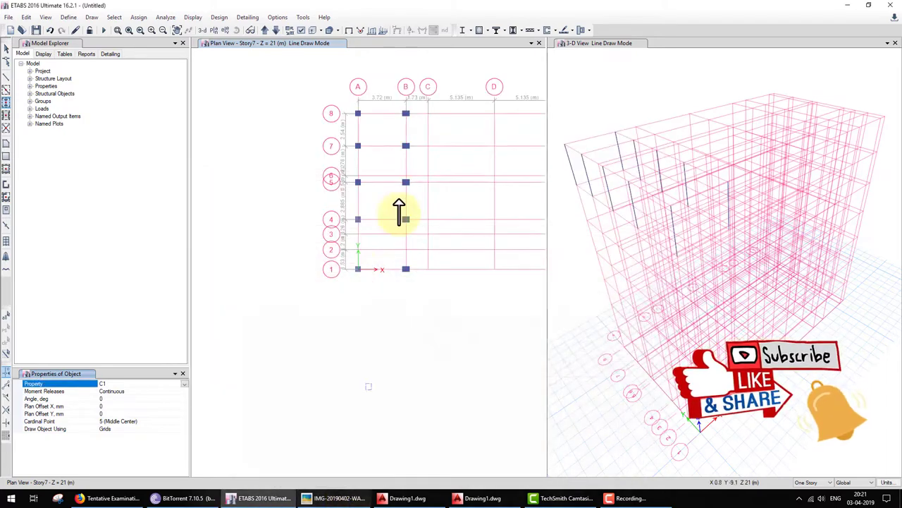
click(430, 99)
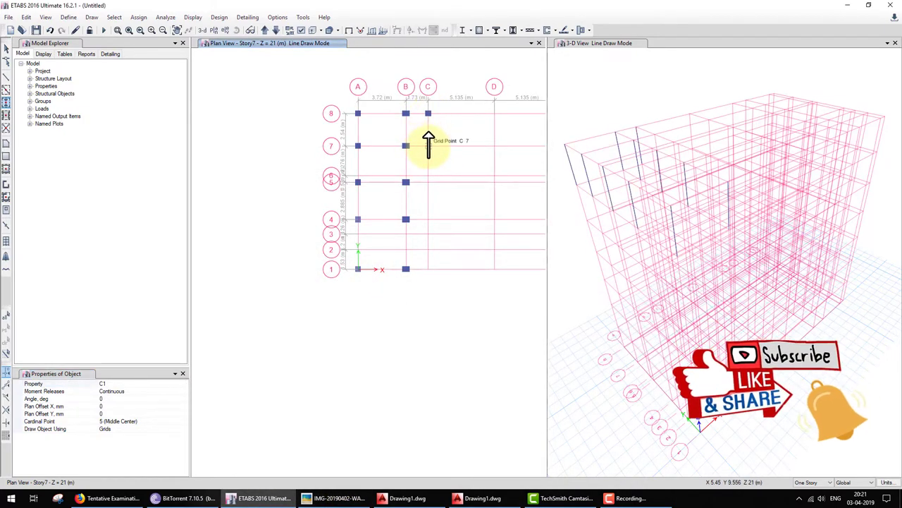
click(337, 498)
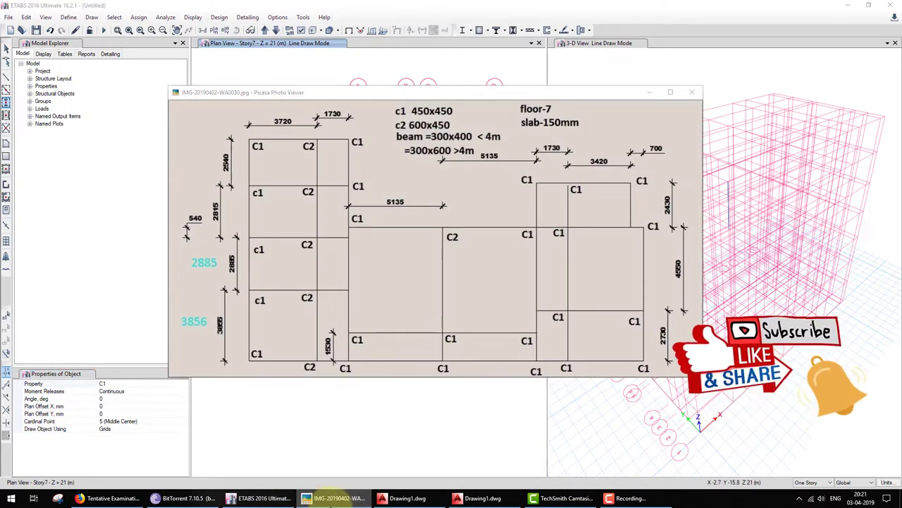
click(333, 497)
click(427, 175)
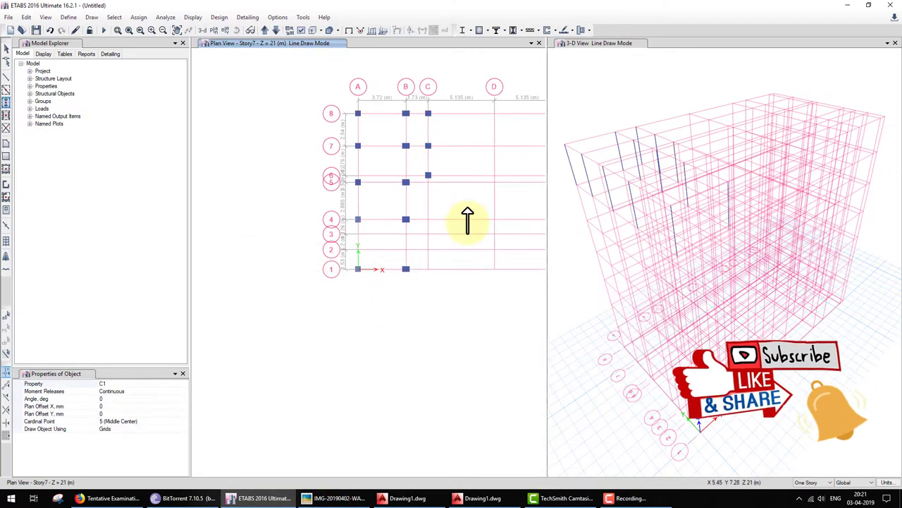
click(428, 219)
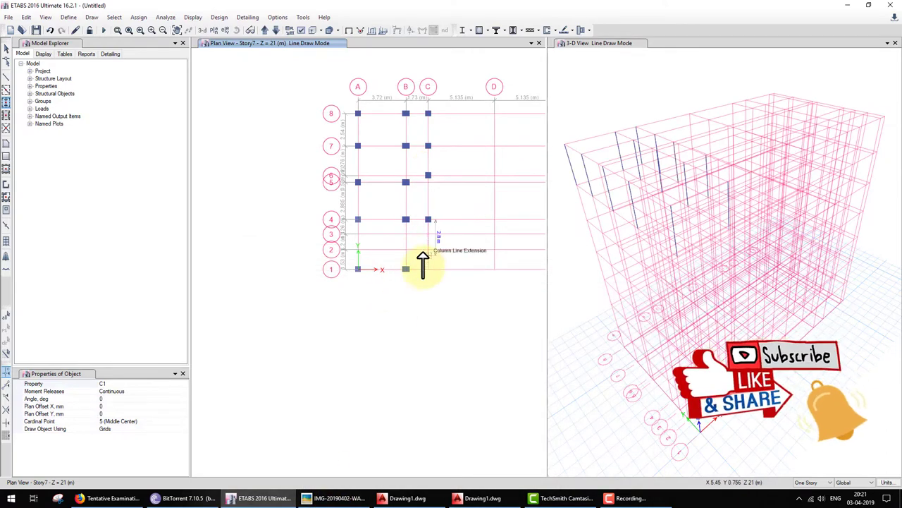
click(428, 268)
click(338, 498)
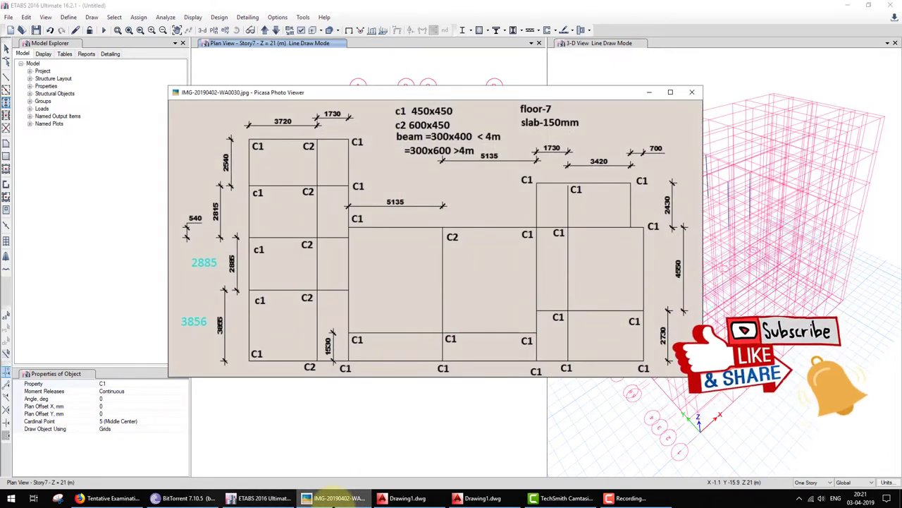
mouse_move(500, 325)
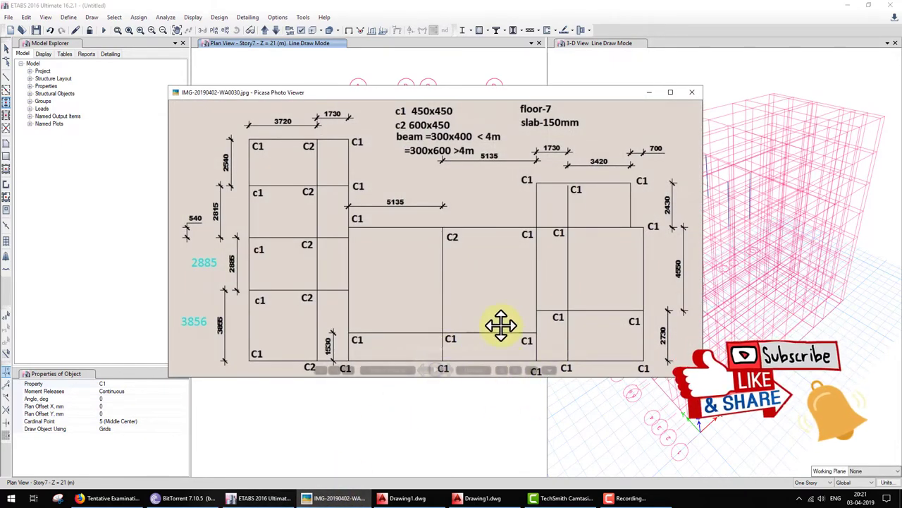
click(335, 498)
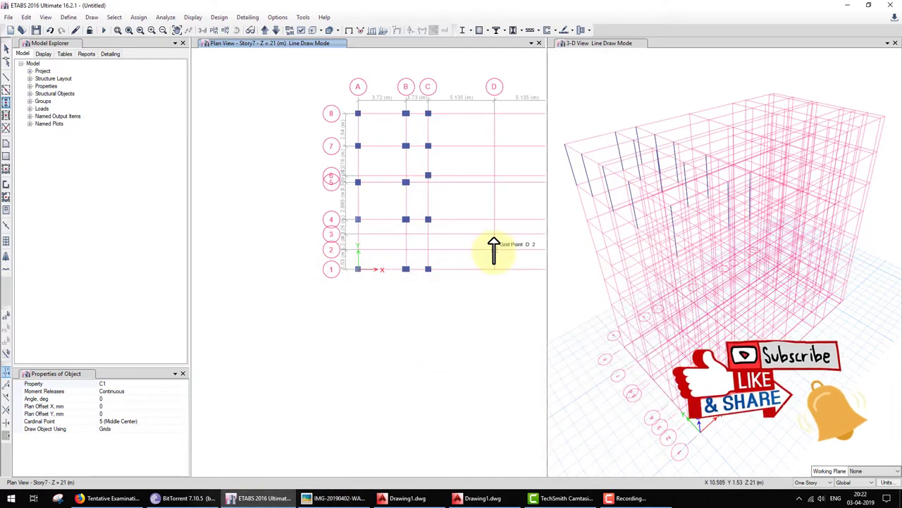
Pan to grids E–H and place C1 columns at D-1 and E-1
middle_drag(494, 250, 411, 251)
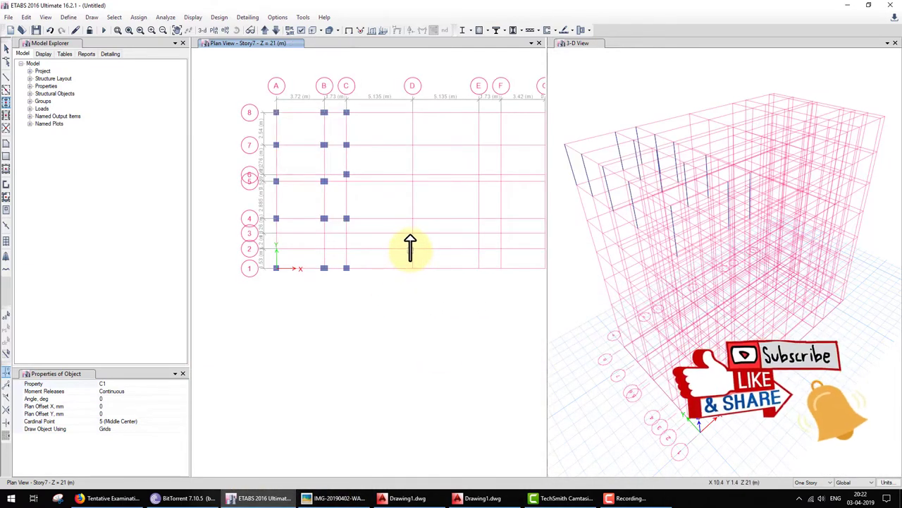
click(412, 267)
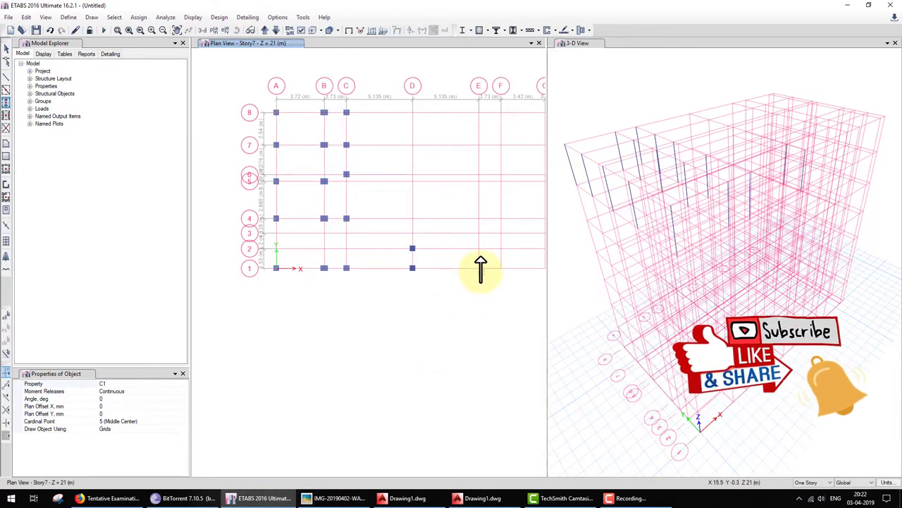
click(479, 268)
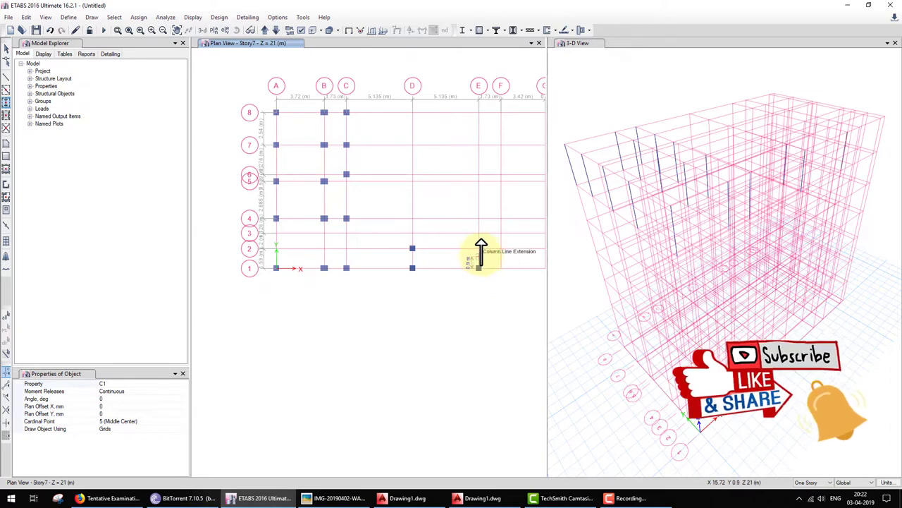
click(341, 498)
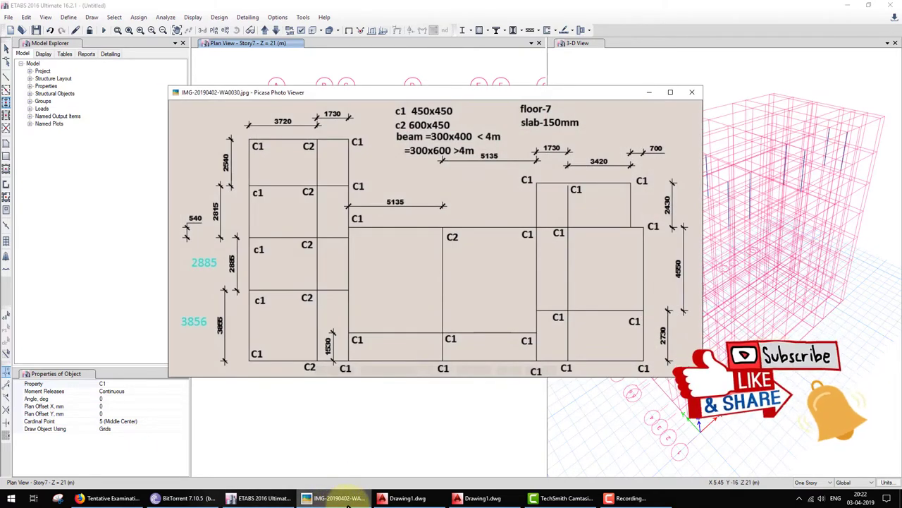
click(344, 497)
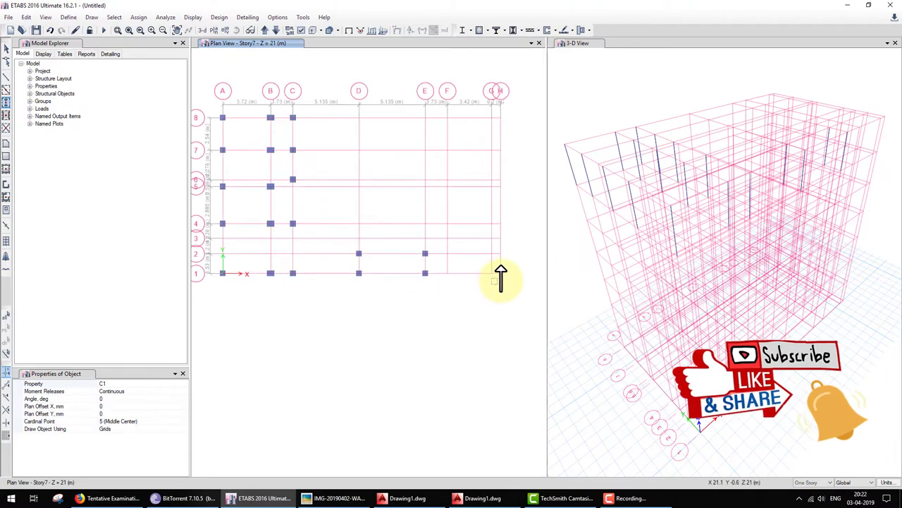
Place C1 columns at H-1, H-2, F-2 and F-3, then stop placing columns
click(500, 273)
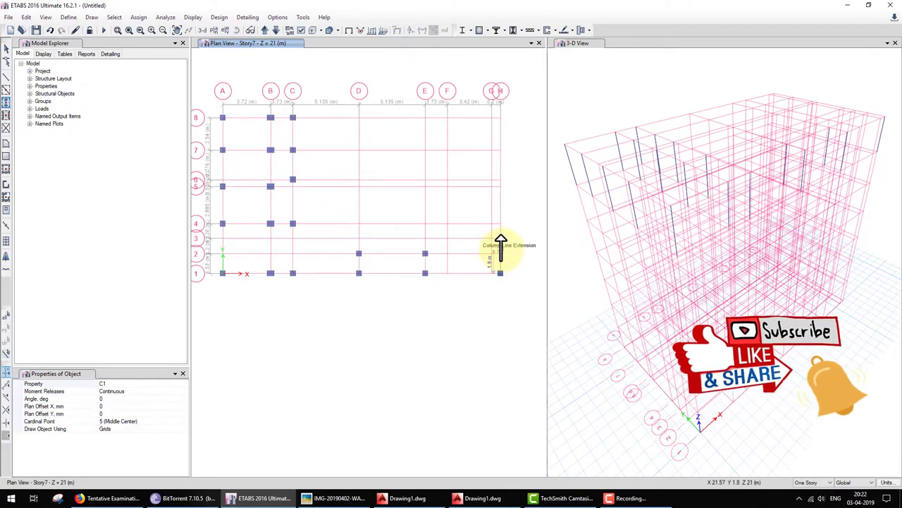
click(500, 250)
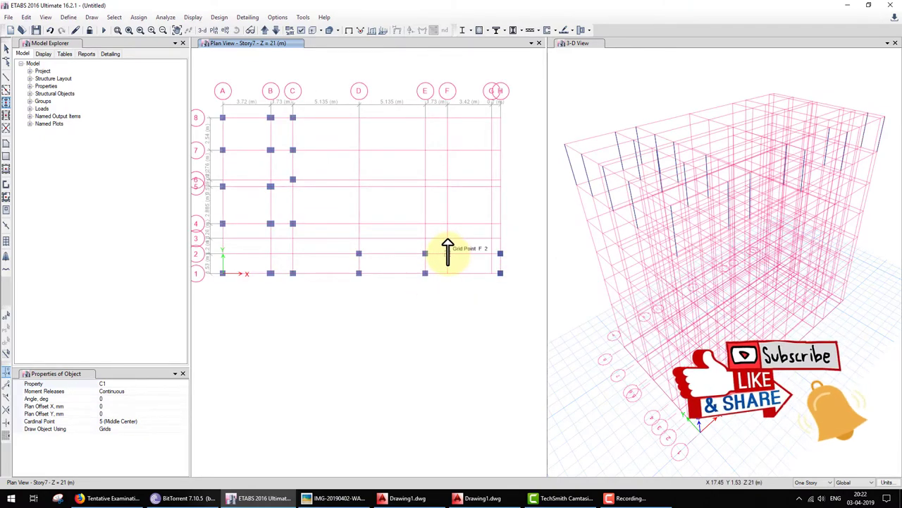
click(448, 252)
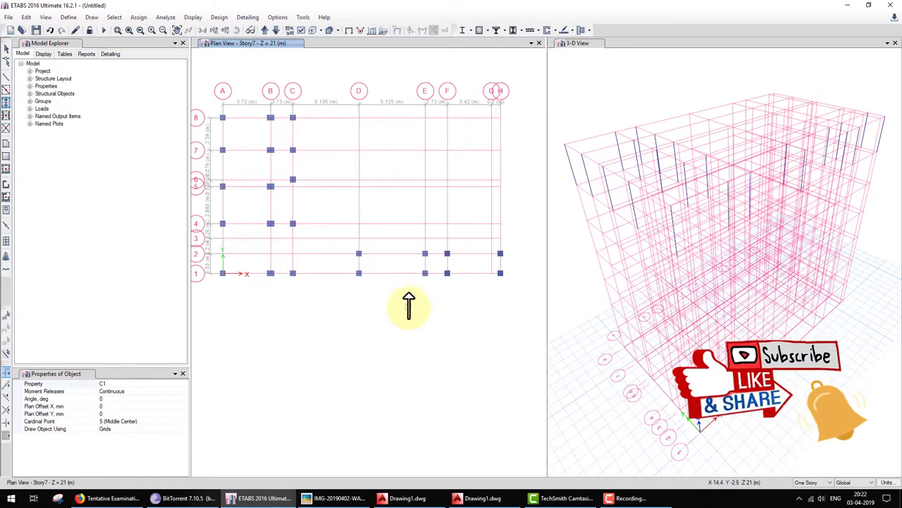
click(360, 499)
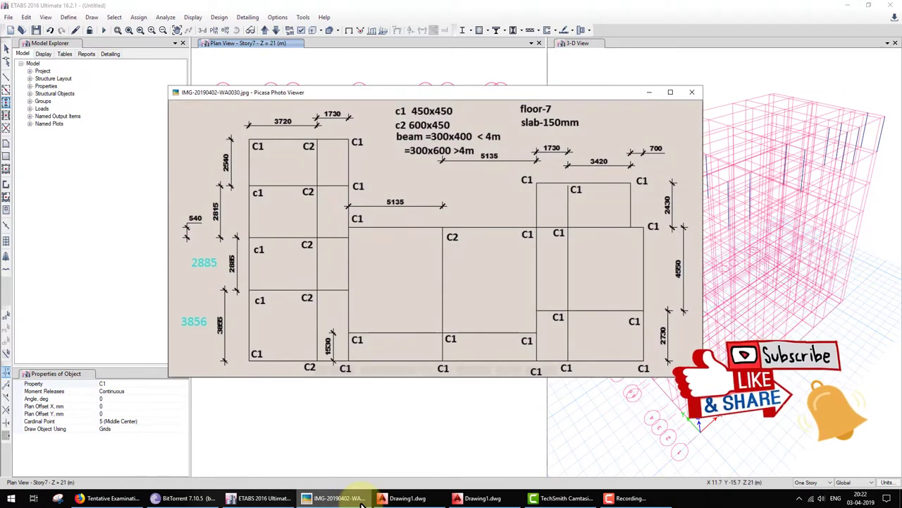
click(360, 499)
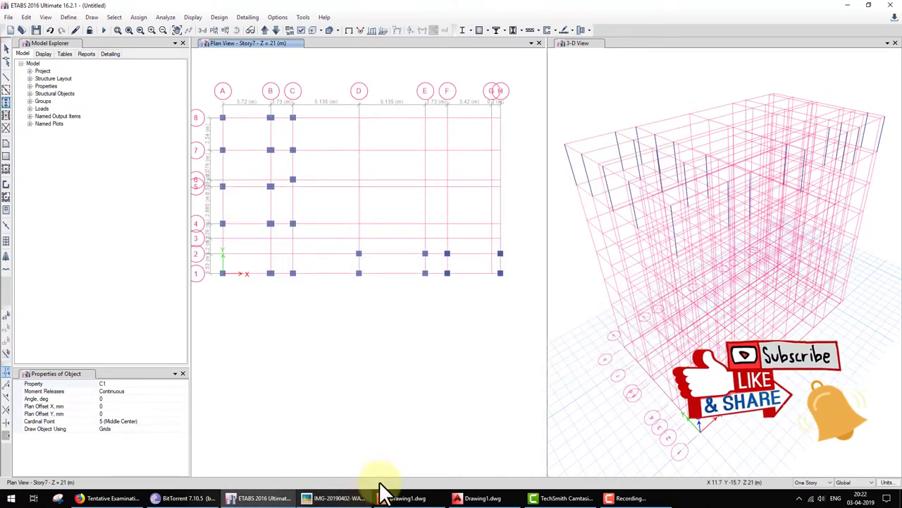
click(447, 238)
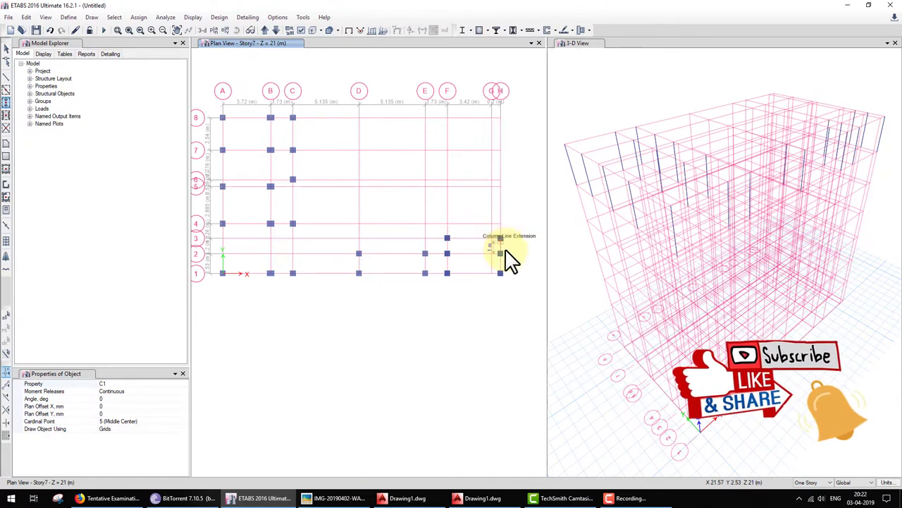
key(Escape)
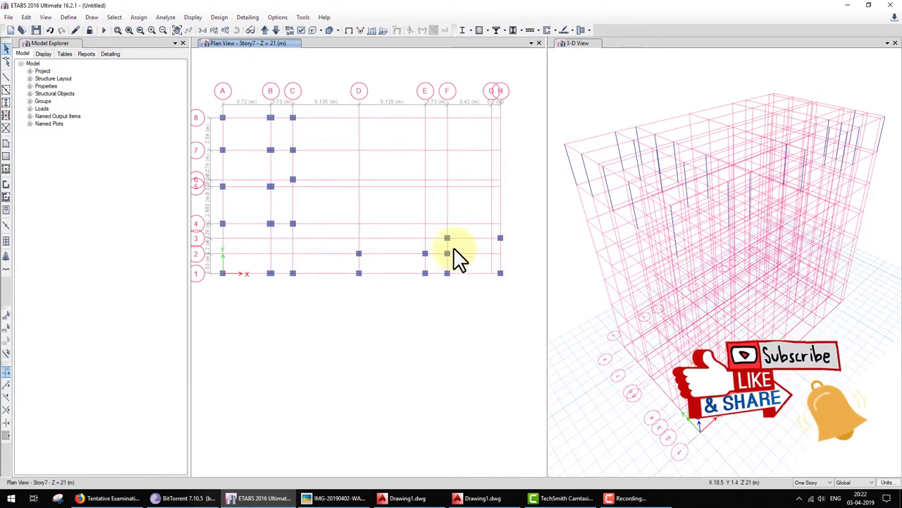
Consult the floor-7 reference drawing and resume placing C1 columns
click(335, 498)
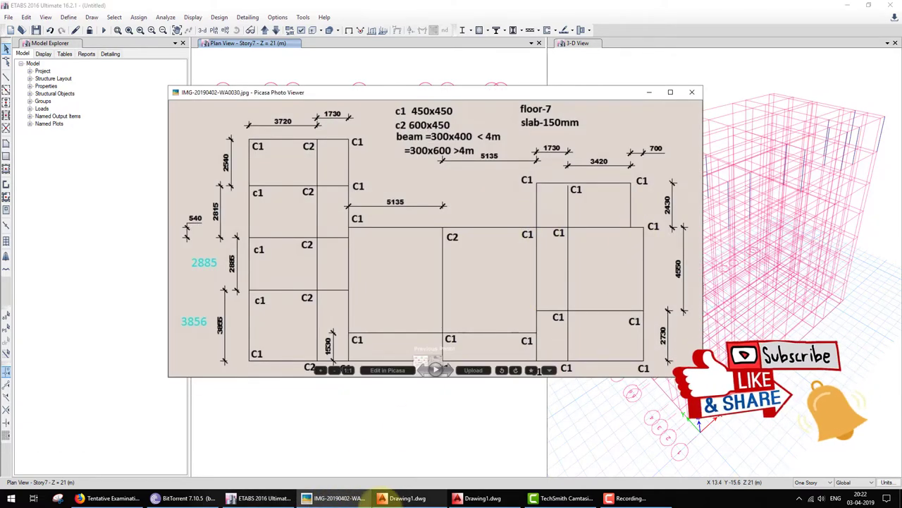
click(342, 498)
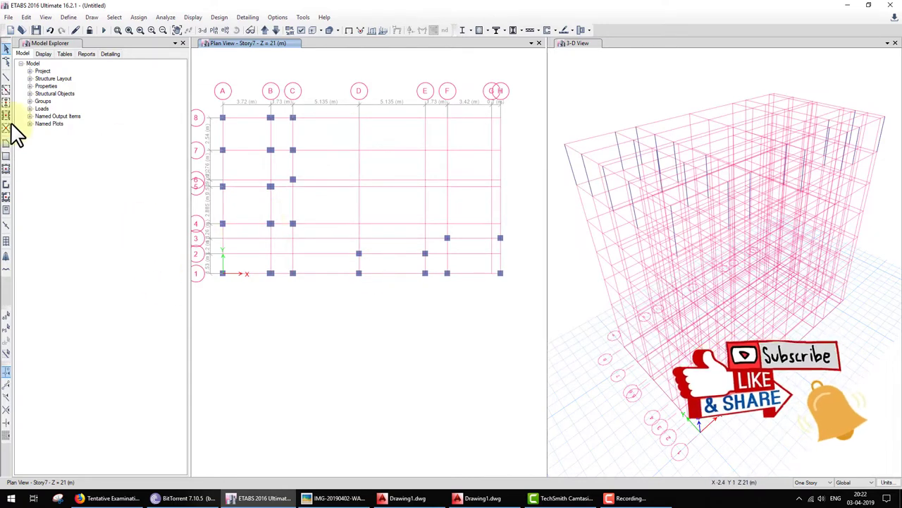
click(7, 102)
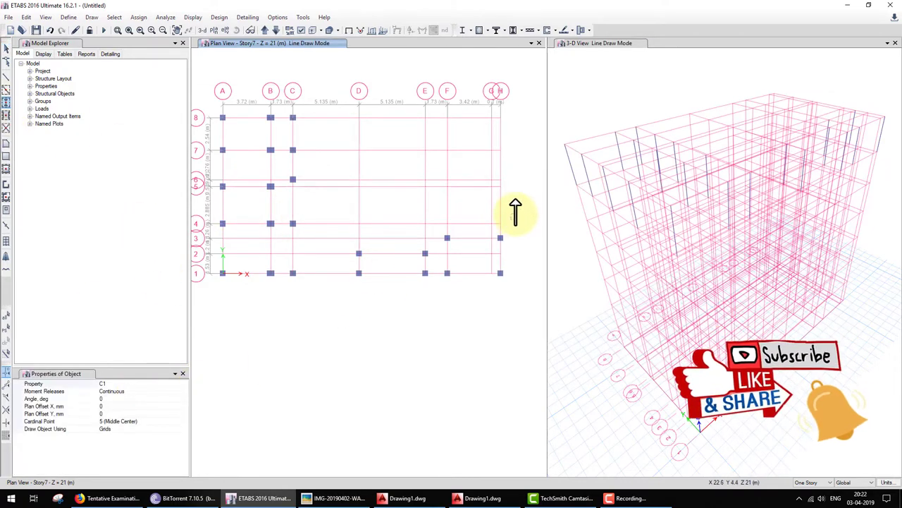
click(338, 499)
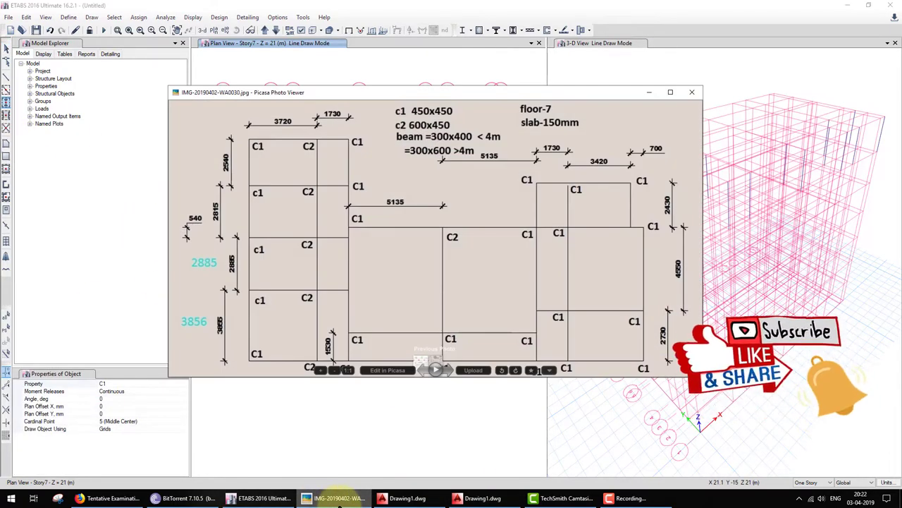
click(338, 499)
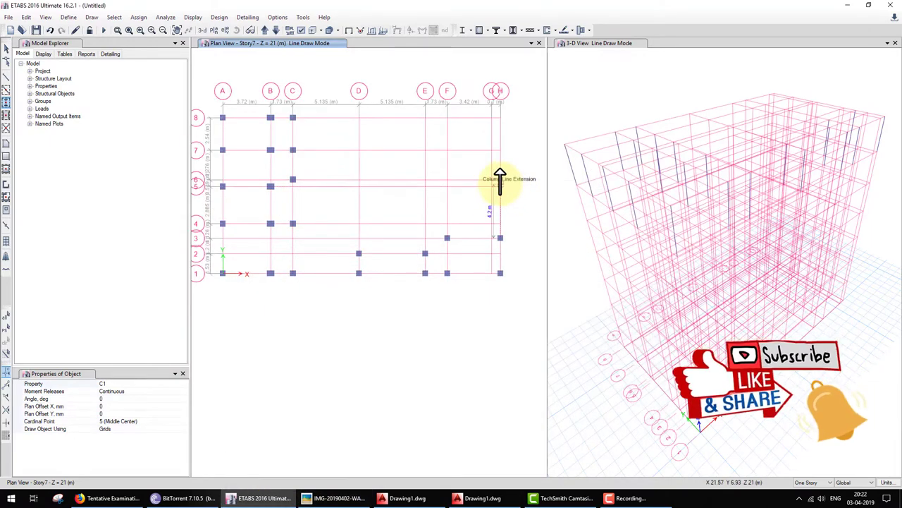
click(337, 499)
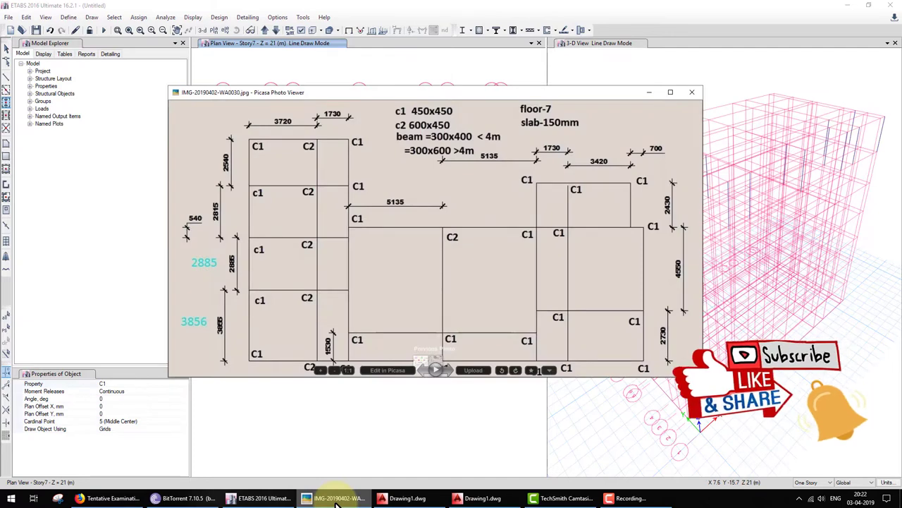
click(337, 499)
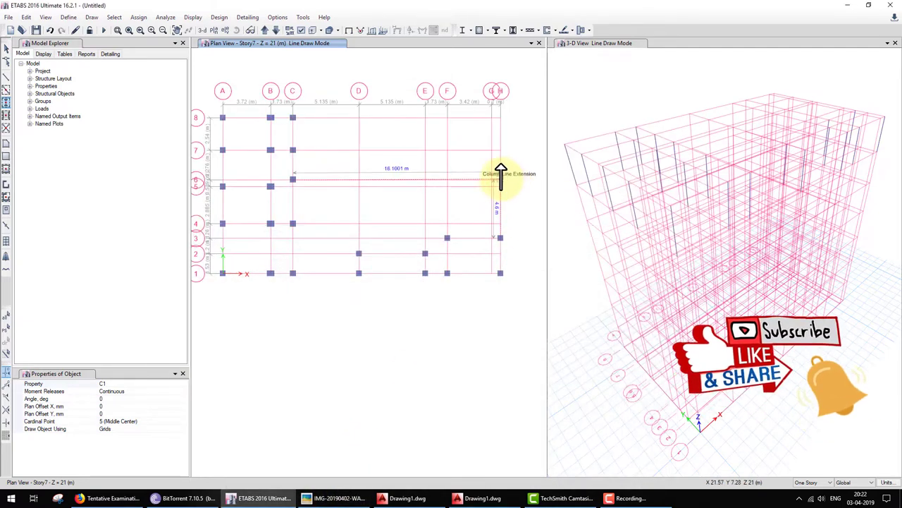
Place C1 columns at H-6, G-7 and E-6
click(500, 177)
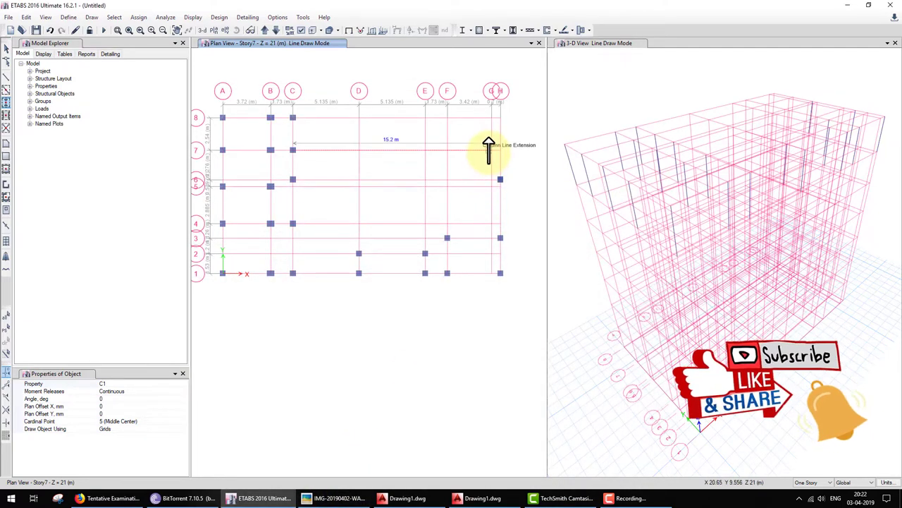
click(337, 499)
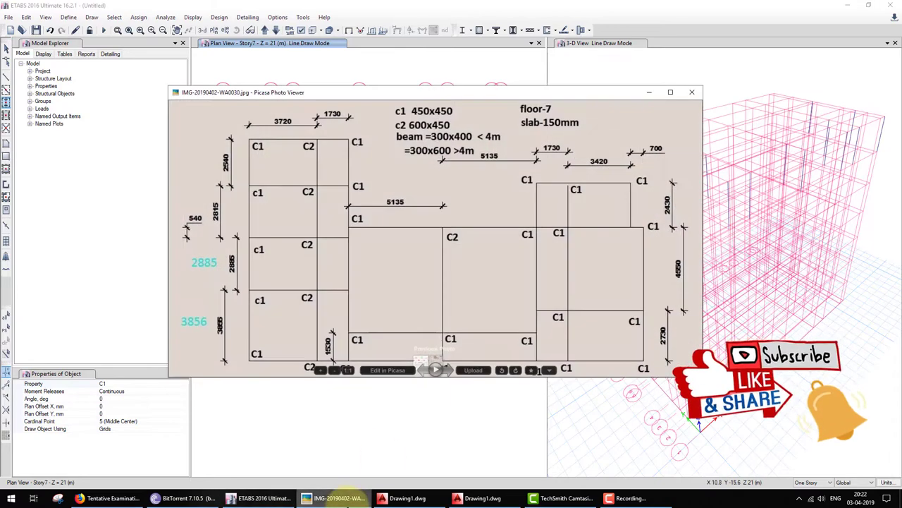
click(337, 499)
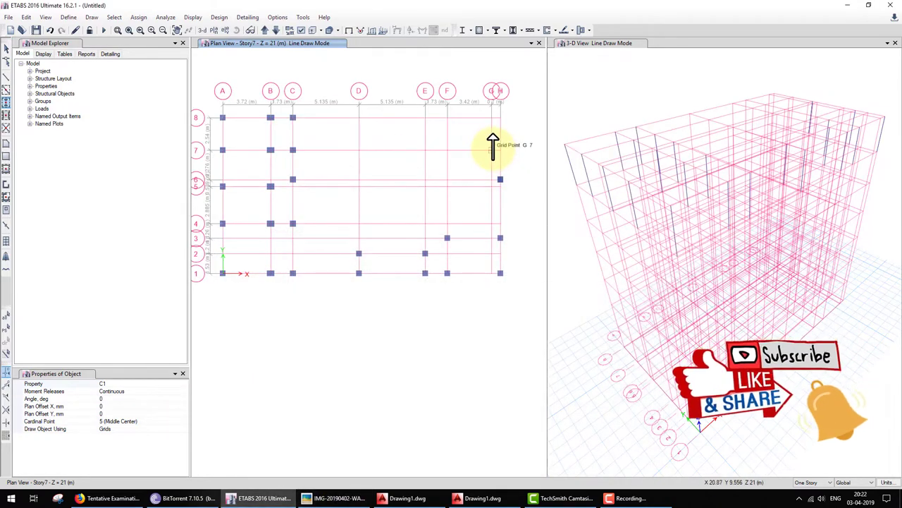
click(491, 149)
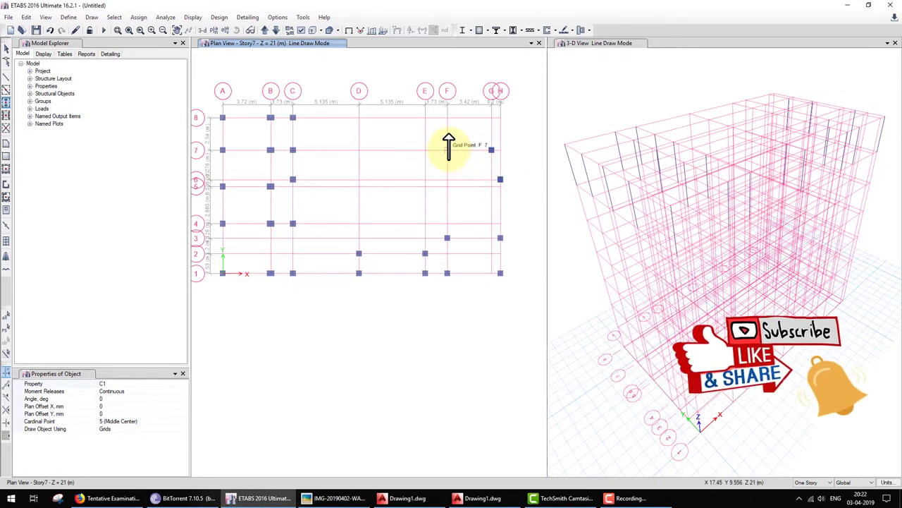
click(426, 179)
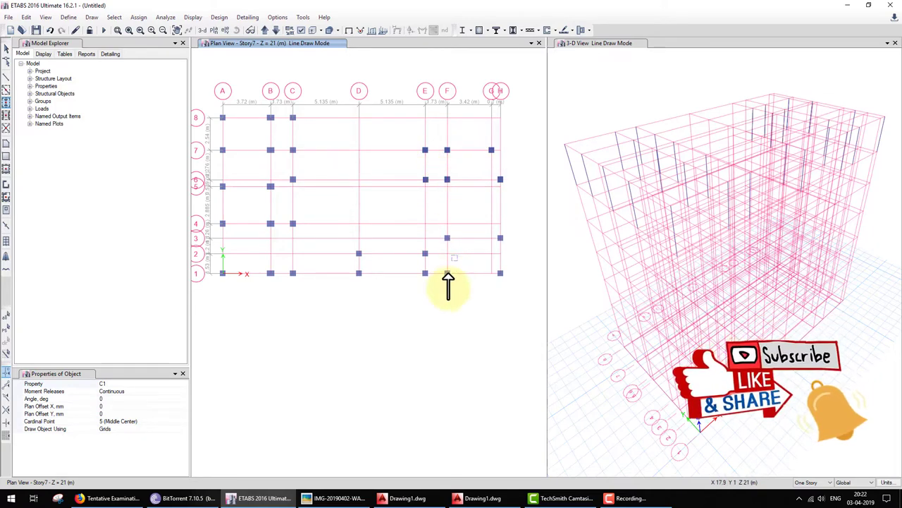
click(337, 498)
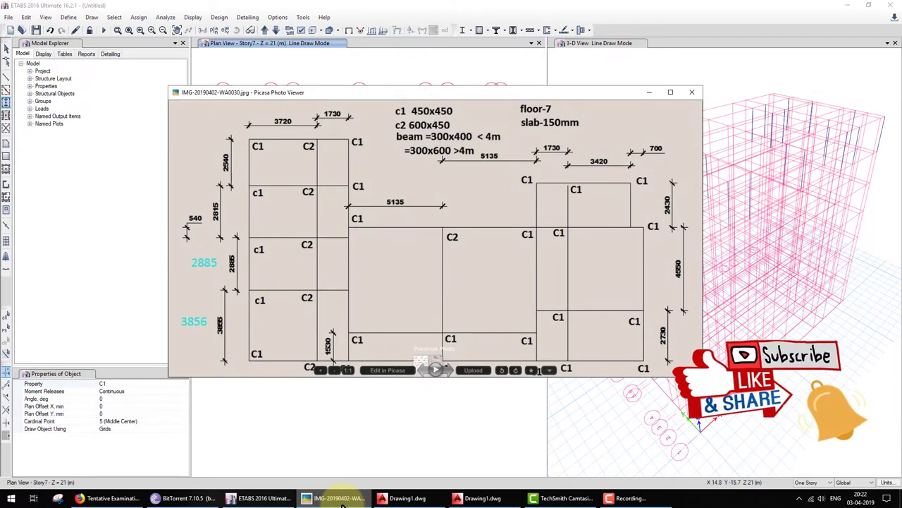
click(340, 499)
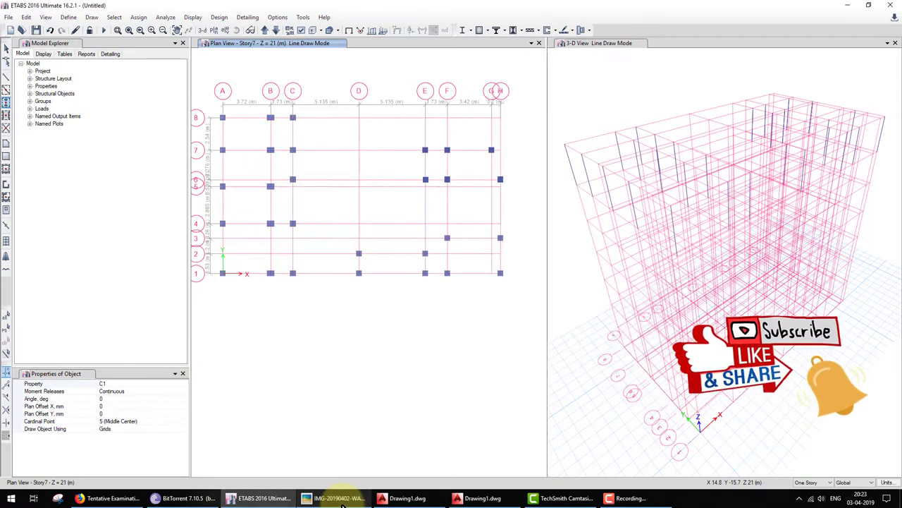
Switch the column section to c2 and place a c2 column at D-6
click(179, 384)
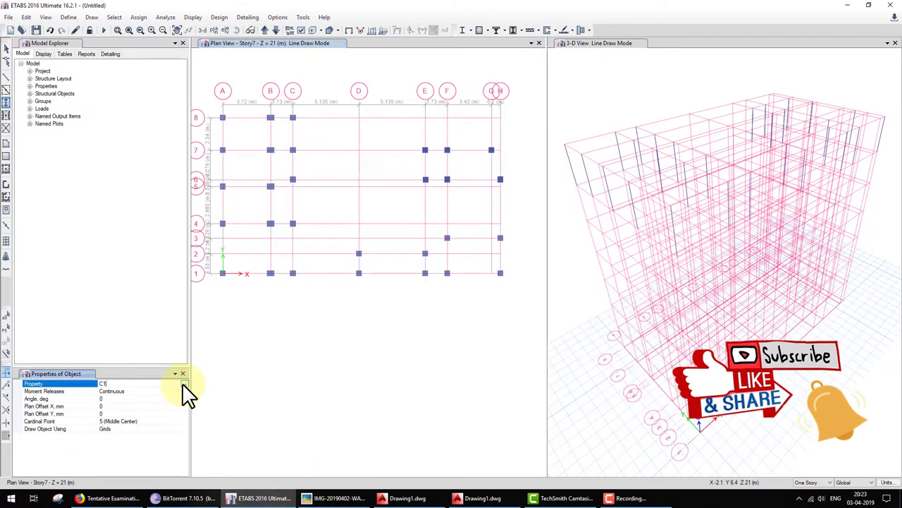
click(184, 384)
click(183, 428)
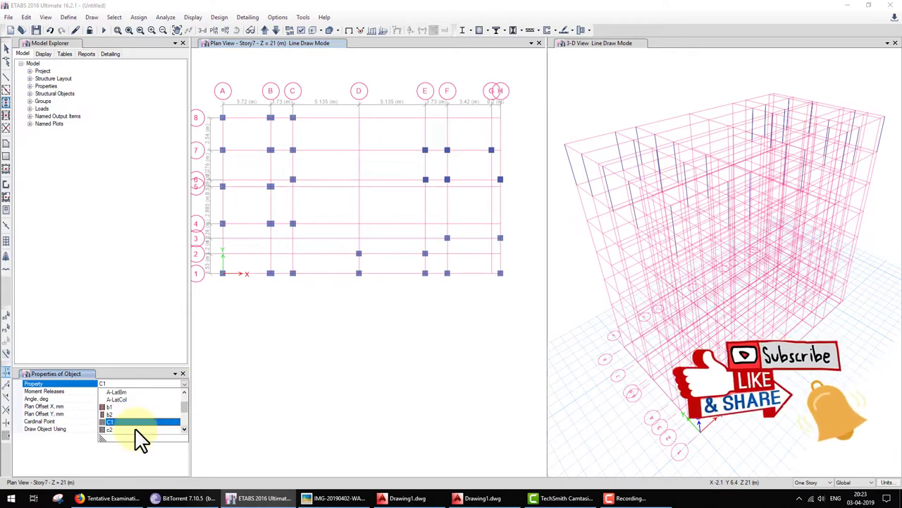
click(134, 429)
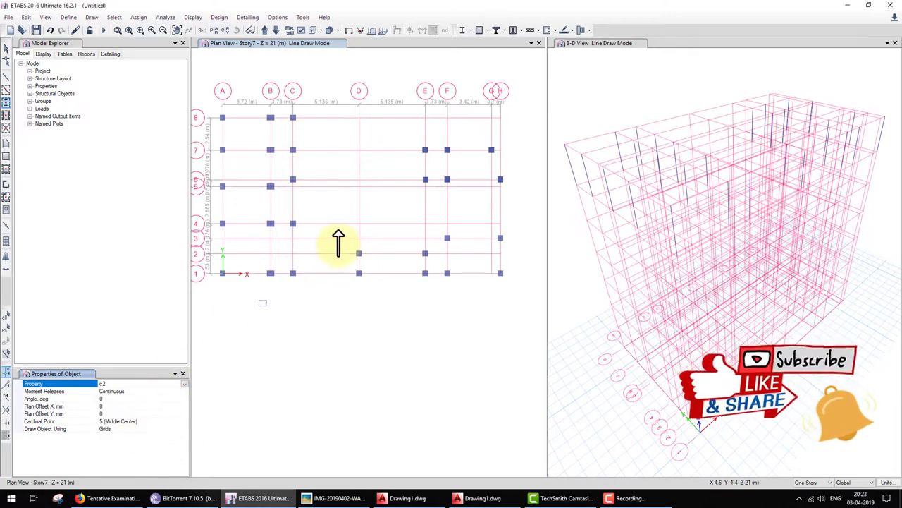
click(358, 179)
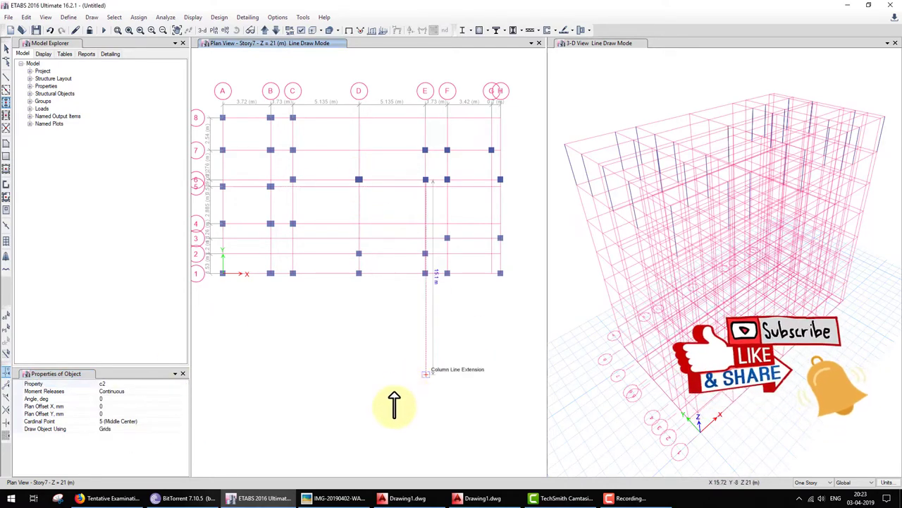
click(337, 498)
click(337, 498)
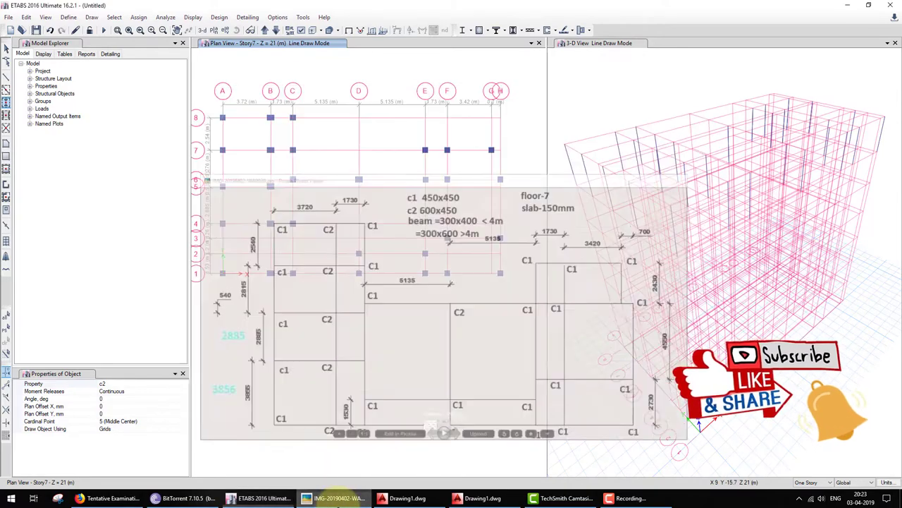
click(337, 497)
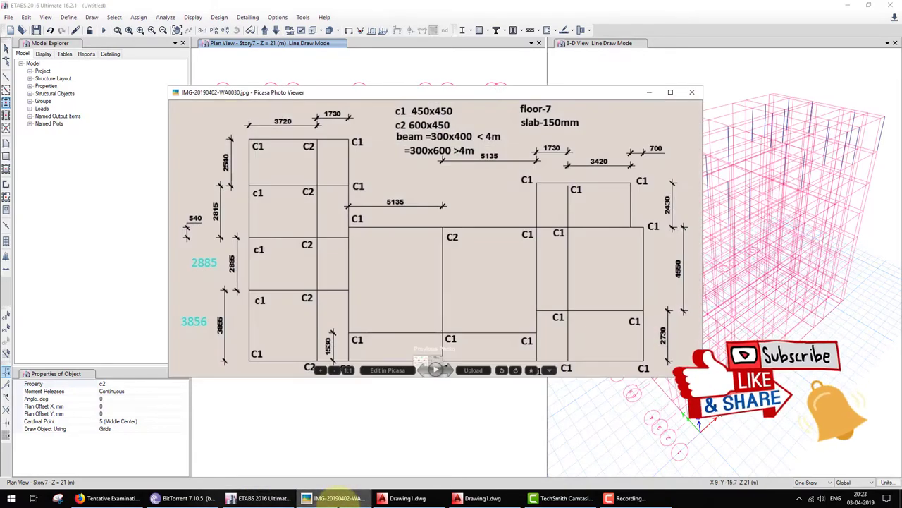
click(337, 498)
key(Escape)
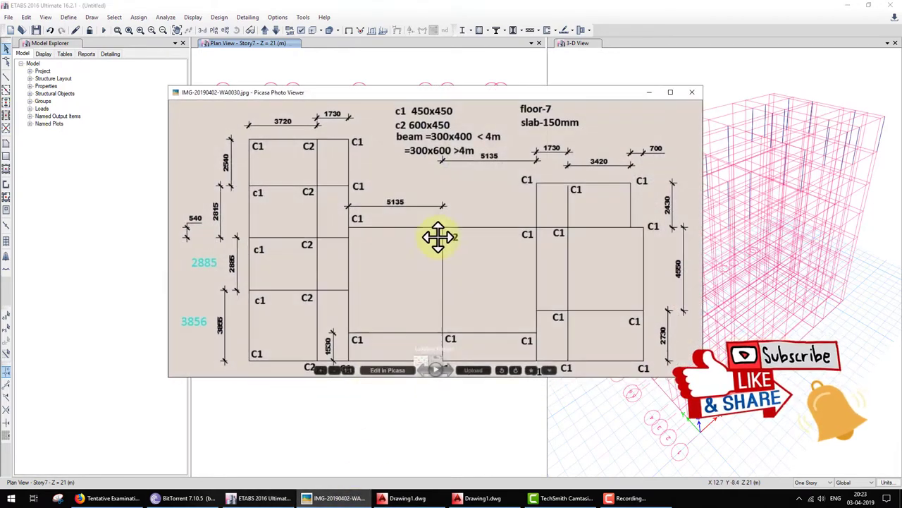
click(337, 498)
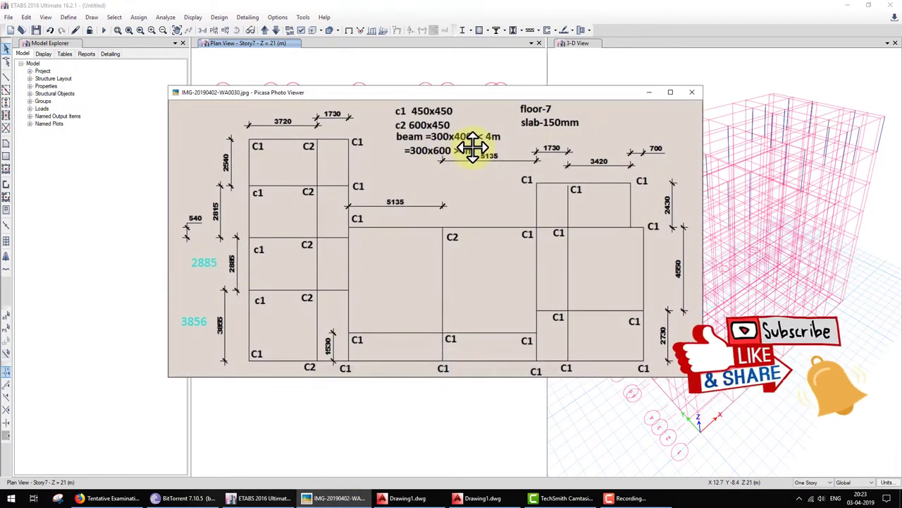
drag(396, 143, 512, 143)
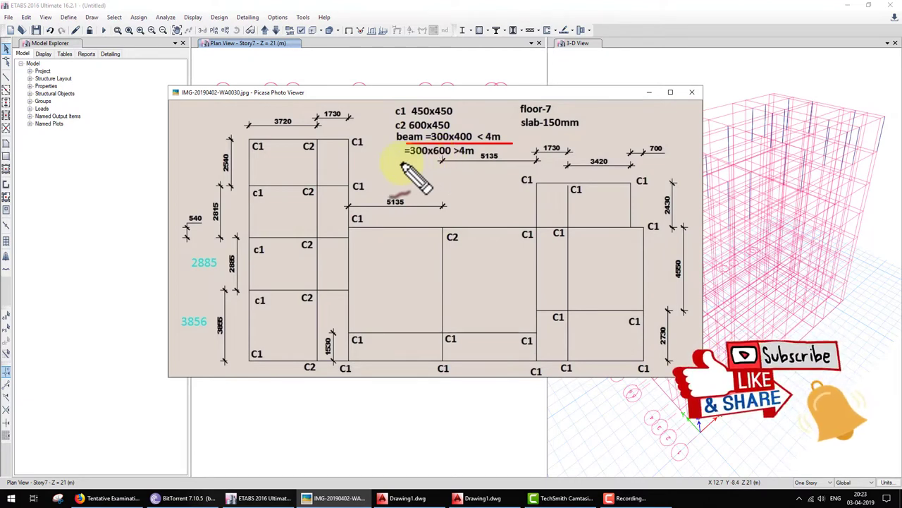
drag(400, 163, 481, 163)
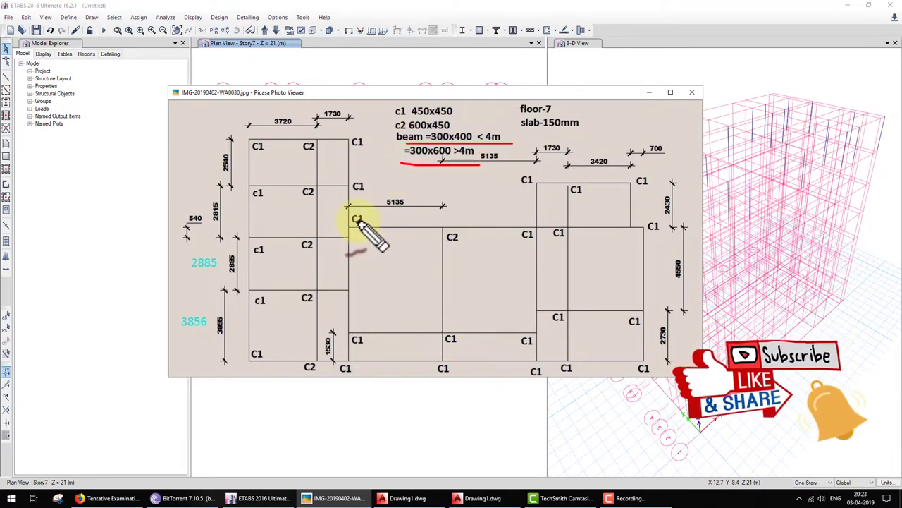
drag(366, 214, 381, 227)
mouse_move(457, 218)
mouse_down()
mouse_move(480, 328)
mouse_move(455, 217)
mouse_up()
mouse_move(533, 215)
mouse_down()
mouse_move(543, 352)
mouse_move(534, 219)
mouse_up()
mouse_move(455, 240)
mouse_down()
mouse_move(358, 228)
mouse_move(584, 238)
mouse_move(533, 244)
mouse_up()
mouse_move(455, 326)
mouse_down()
mouse_move(459, 367)
mouse_move(500, 349)
mouse_move(543, 300)
mouse_move(554, 356)
mouse_up()
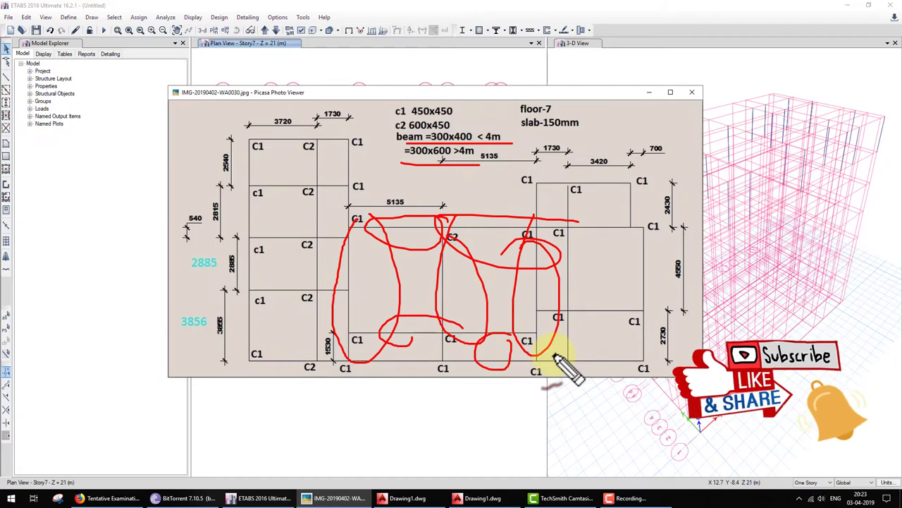
drag(654, 226, 662, 301)
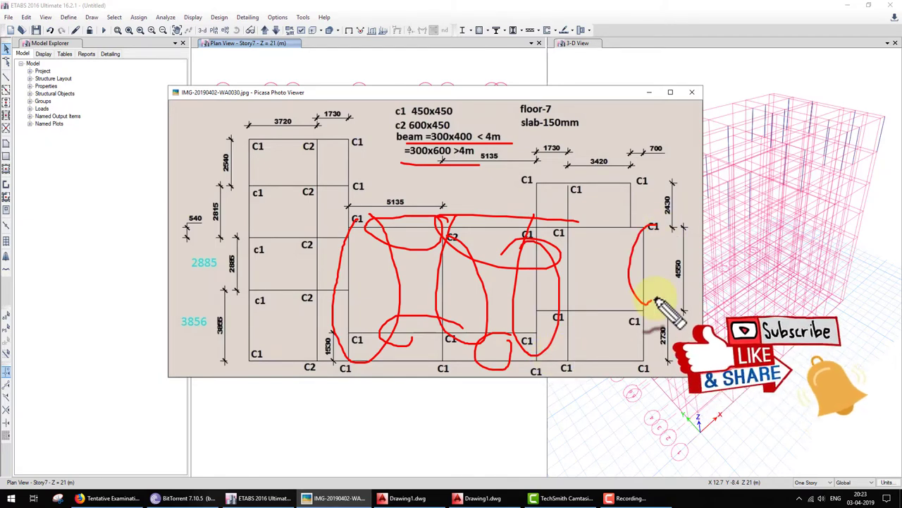
key(Escape)
Start the Draw Frame/Line tool with section property b2
click(260, 498)
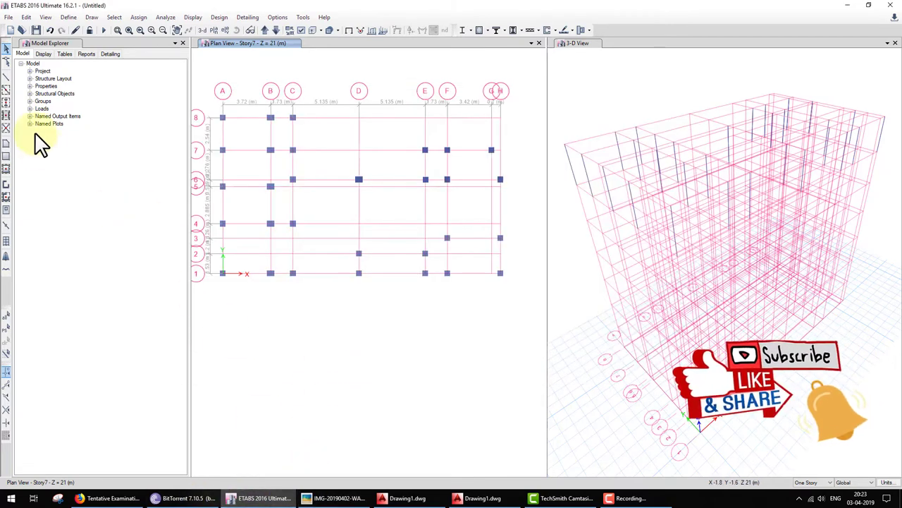
click(6, 89)
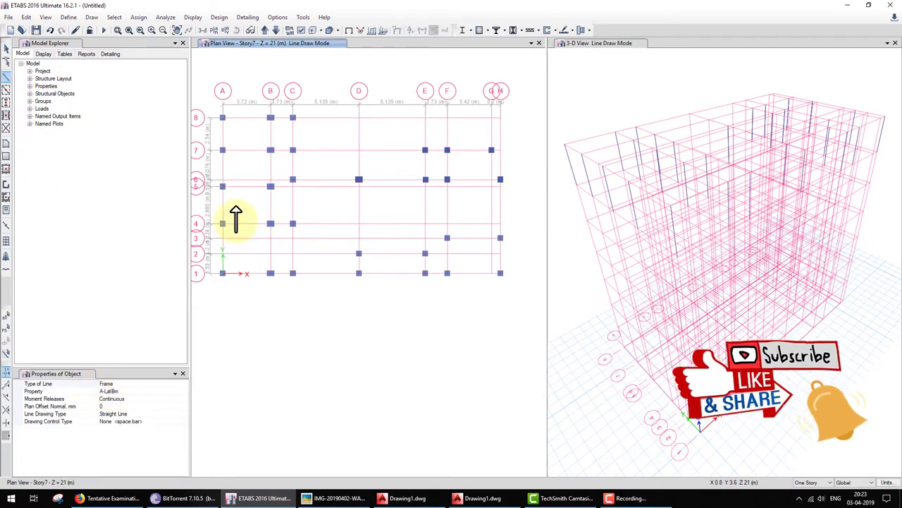
click(182, 392)
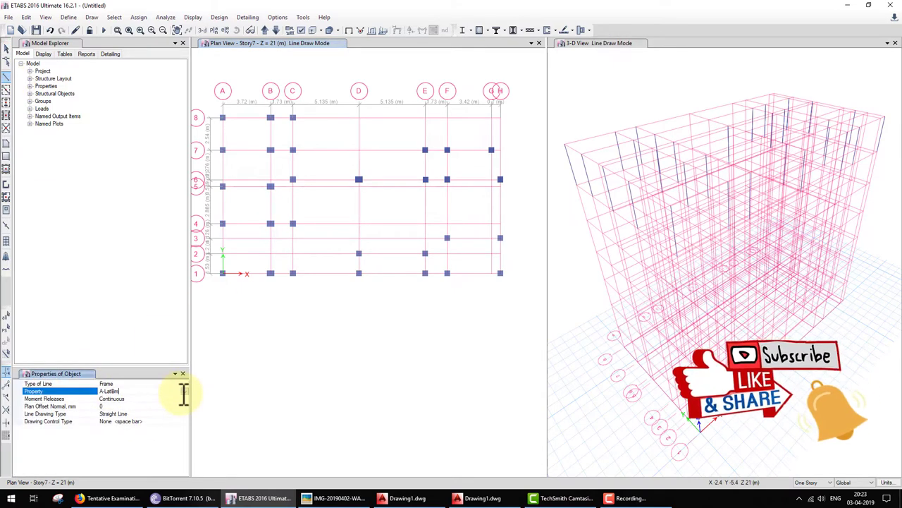
click(184, 392)
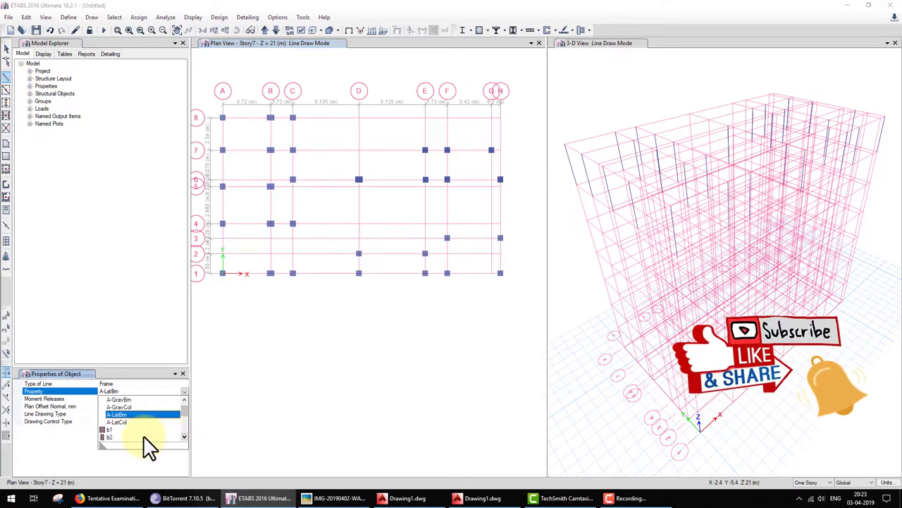
click(141, 445)
text(b2)
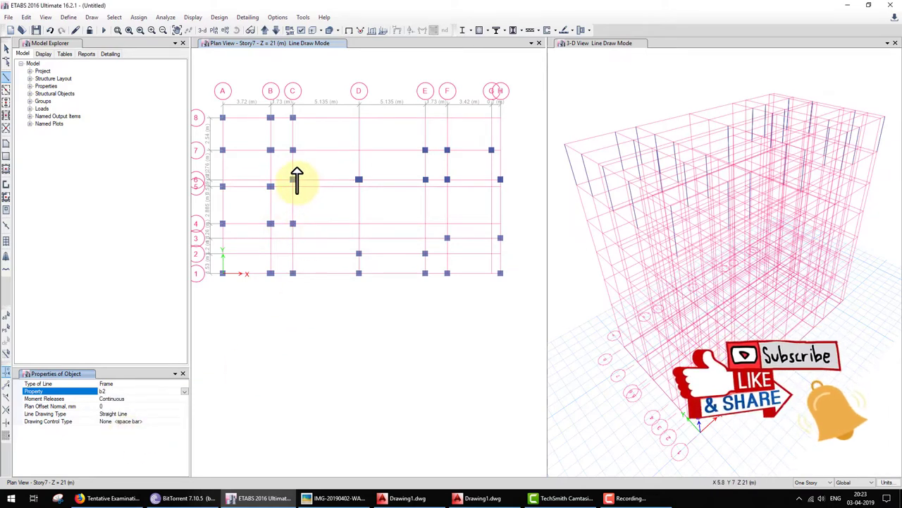
Draw b2 beams from C6 through D6 to E6, then down to E2
click(293, 179)
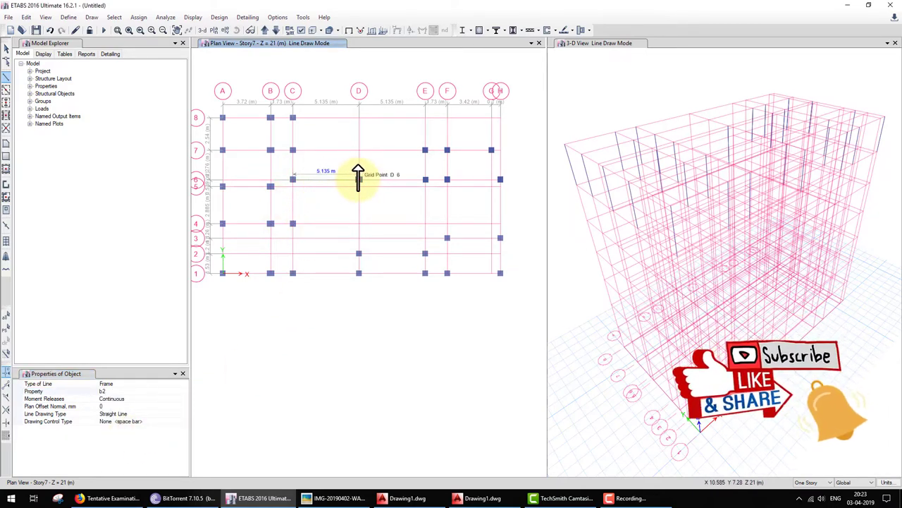
click(359, 179)
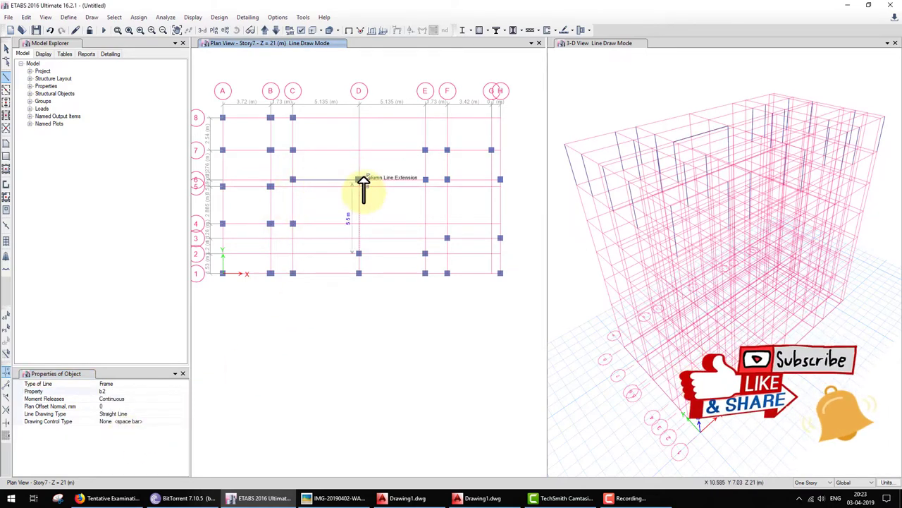
click(425, 179)
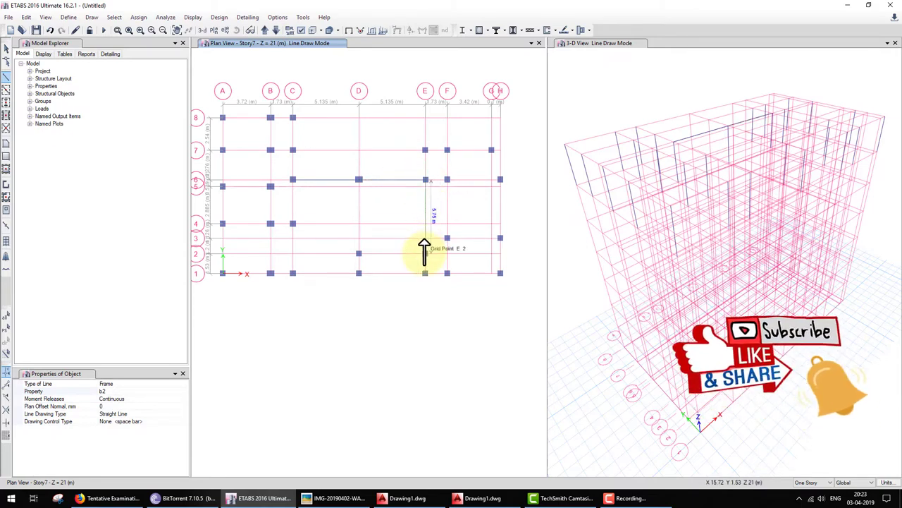
click(423, 254)
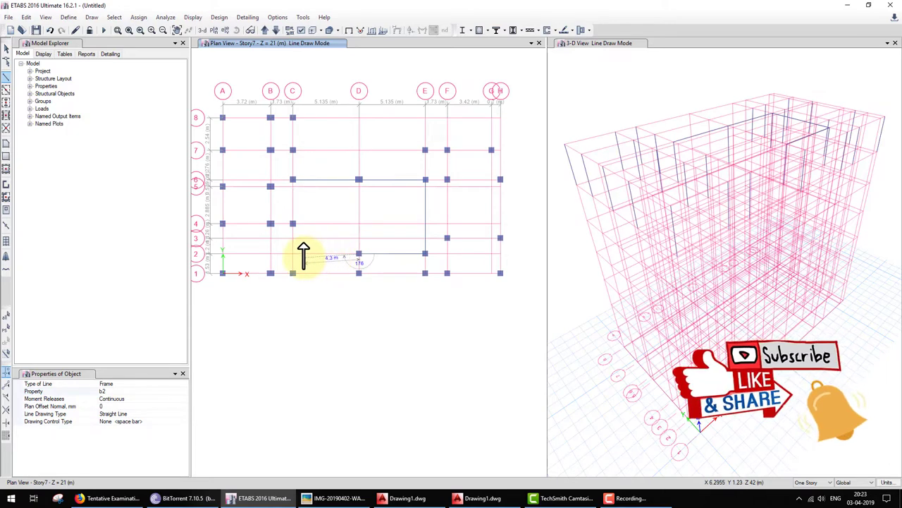
middle_drag(303, 257, 353, 268)
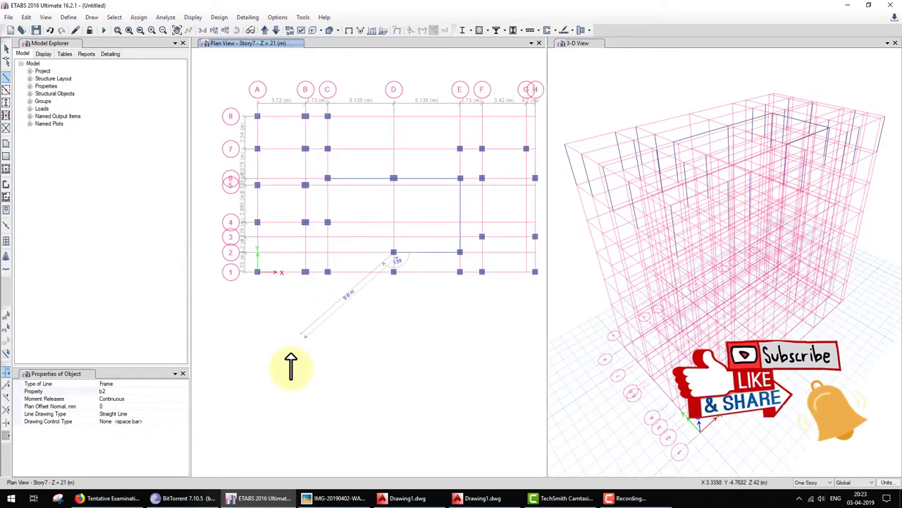
click(337, 499)
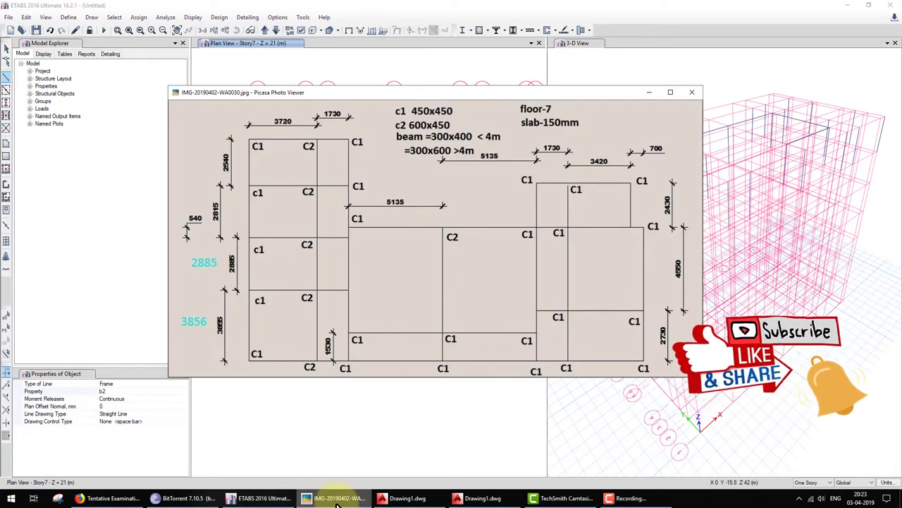
click(337, 499)
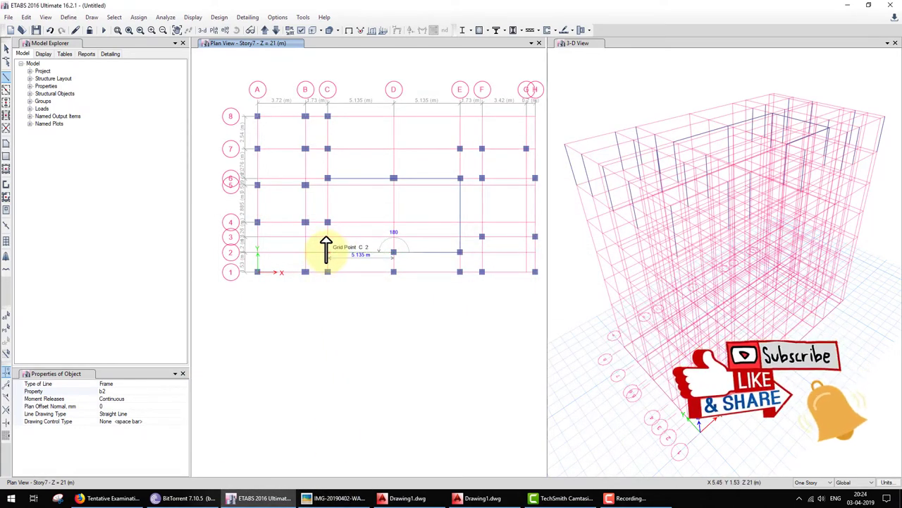
key(Escape)
key(Escape)
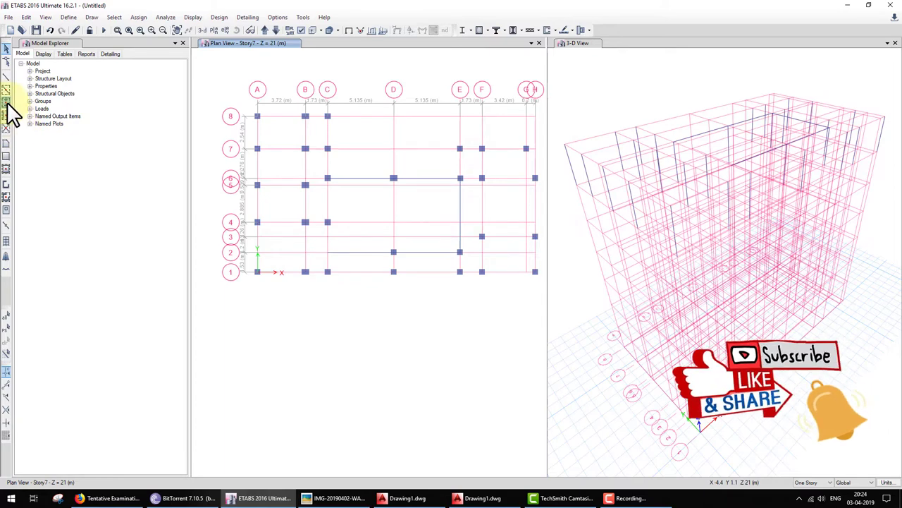
Check the floor-7 reference drawing, then place a C1 column at grid point B-2 on Story7
click(6, 102)
click(337, 497)
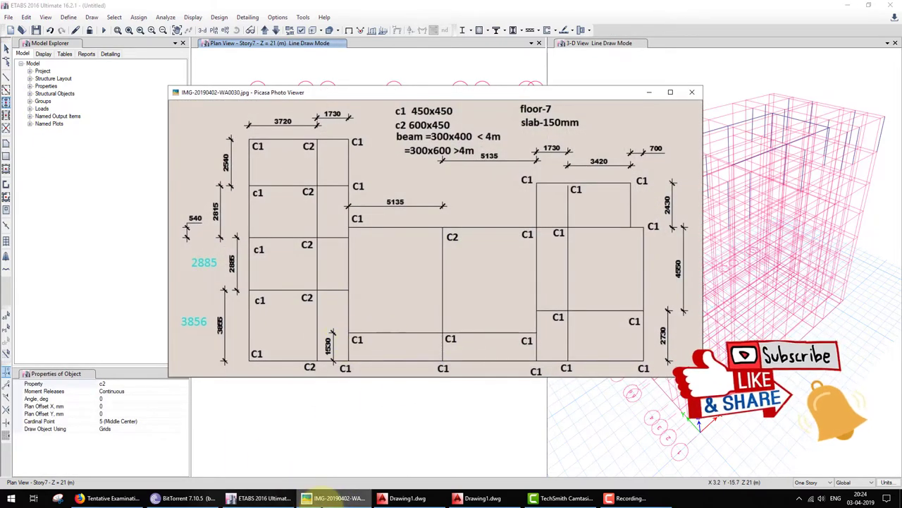
click(337, 498)
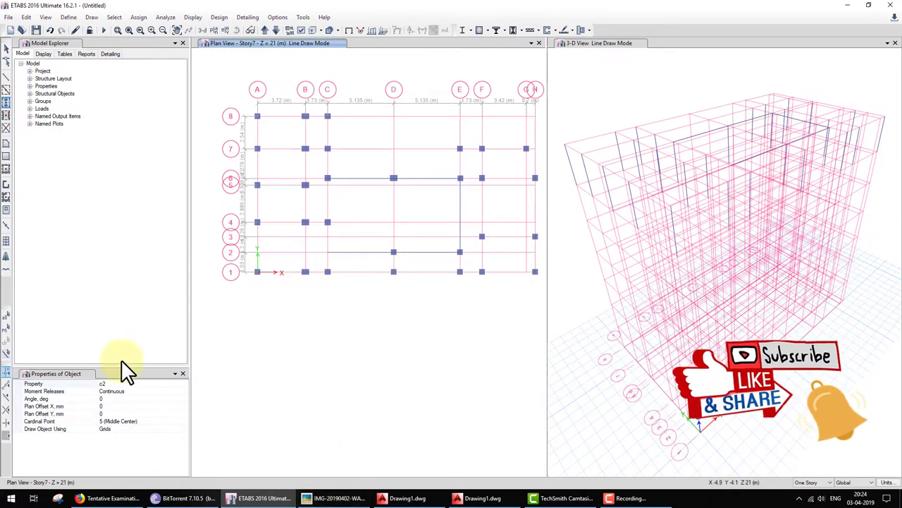
click(169, 383)
click(184, 384)
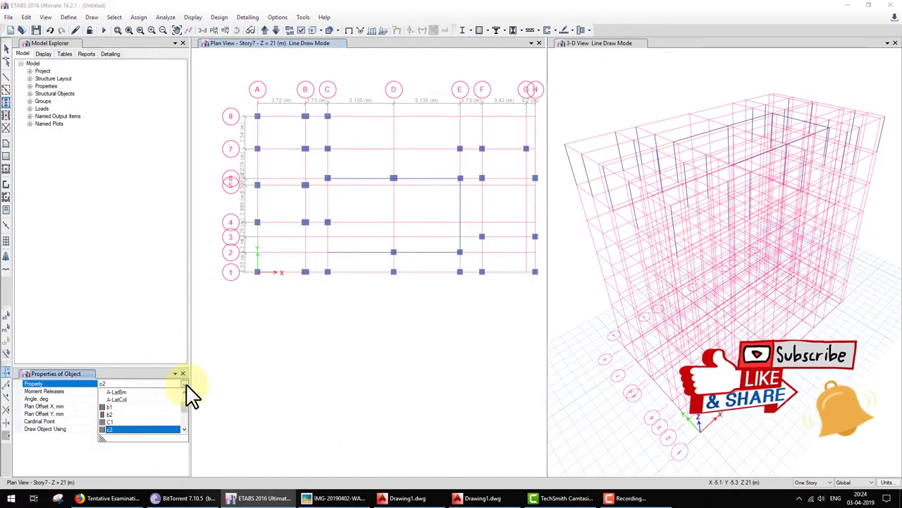
click(113, 422)
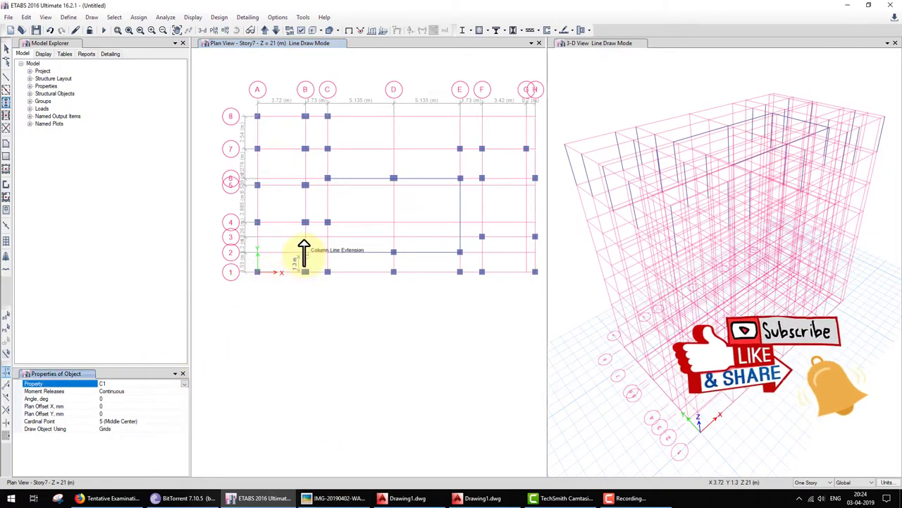
click(305, 251)
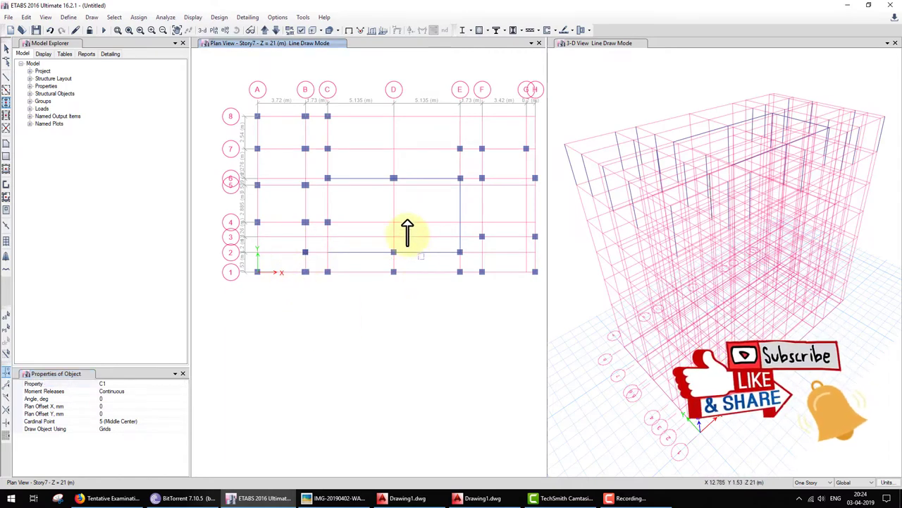
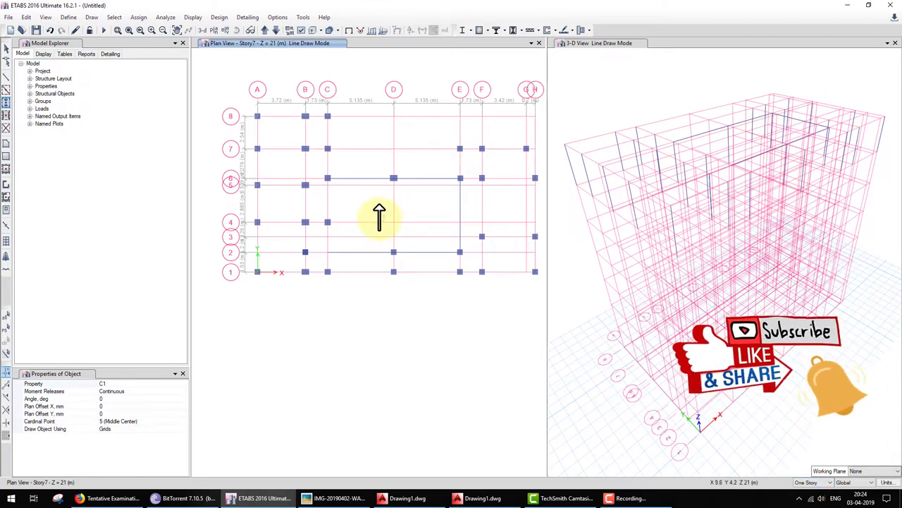
Pick Draw Beam, then return to the Select Object pointer to leave Line Draw Mode
click(6, 75)
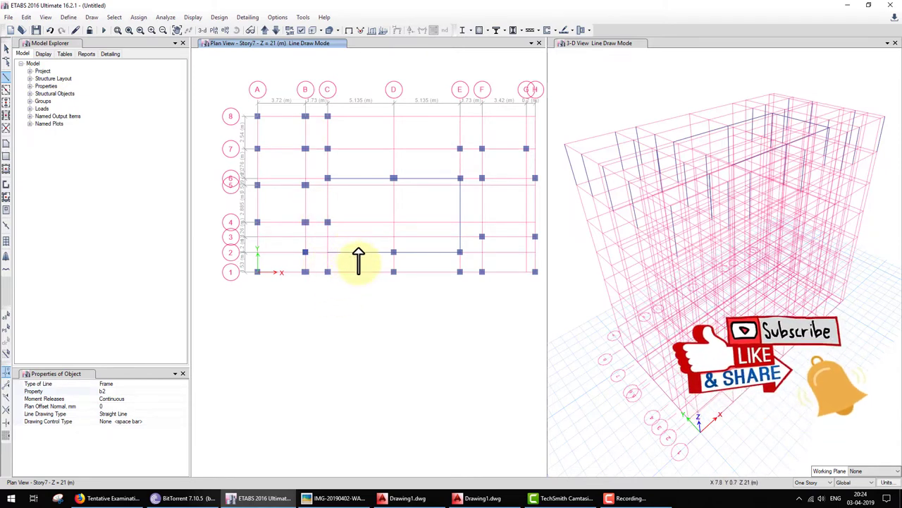
click(6, 48)
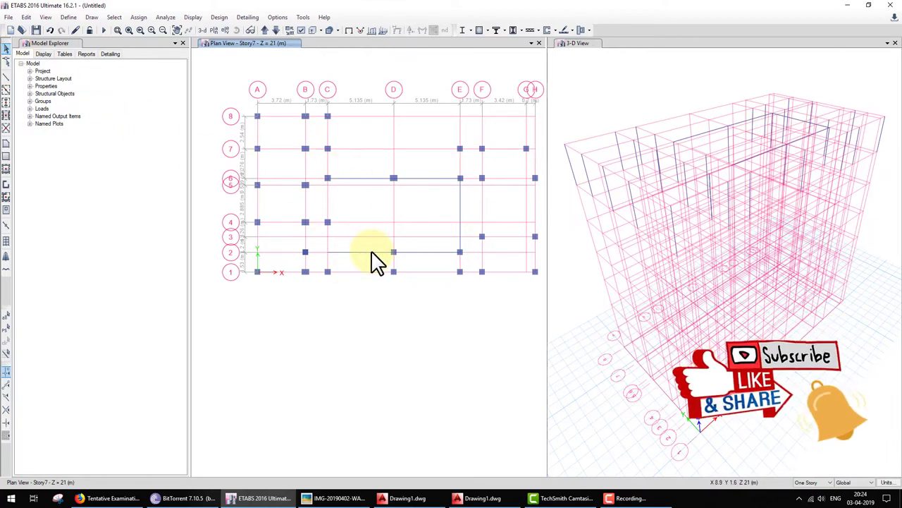
click(310, 498)
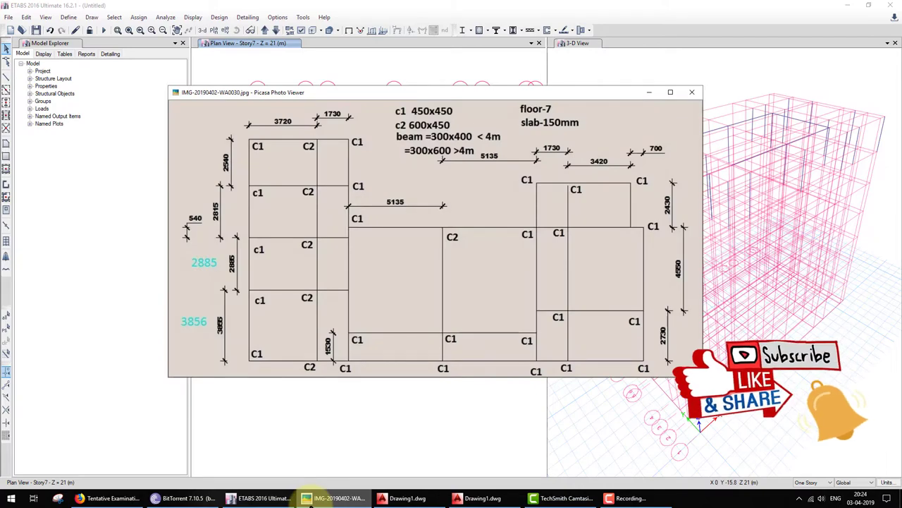
click(311, 505)
click(311, 505)
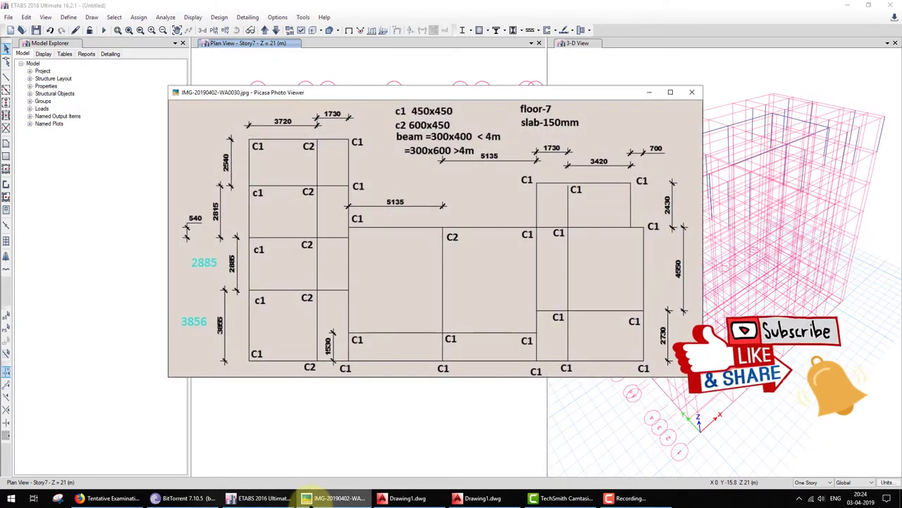
click(311, 505)
click(311, 502)
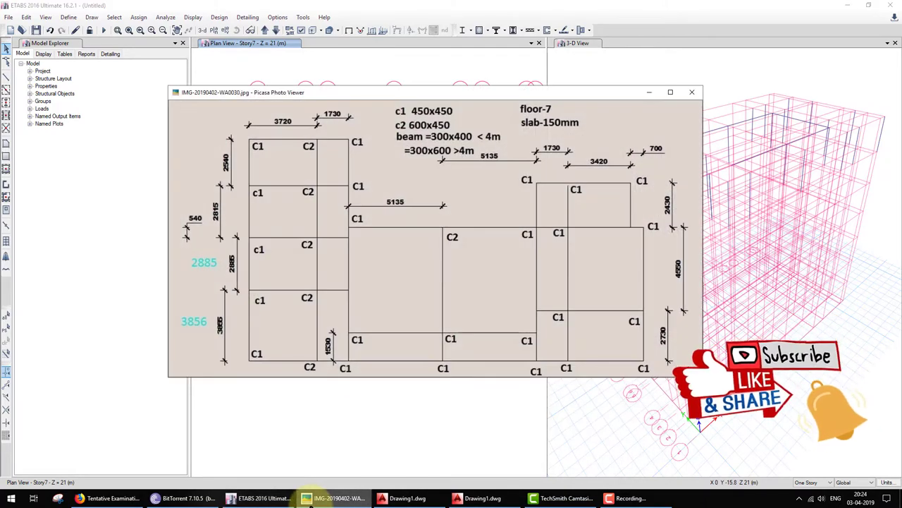
click(311, 505)
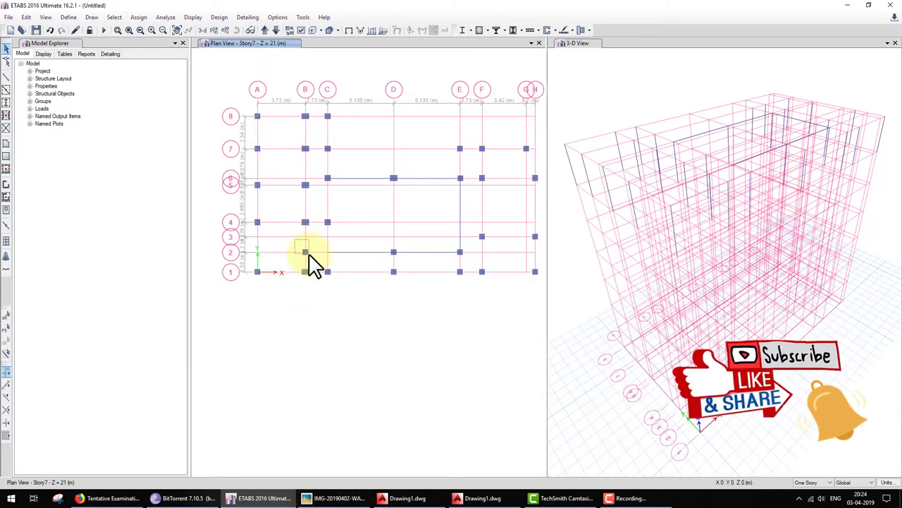
Delete the stray segment near B-2 and draw a b2 beam from C-6 to C-2
key(Delete)
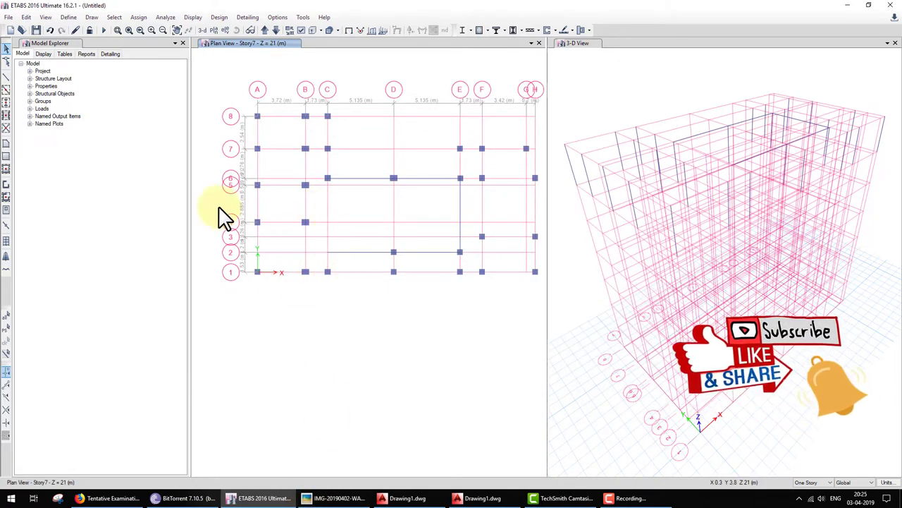
click(7, 101)
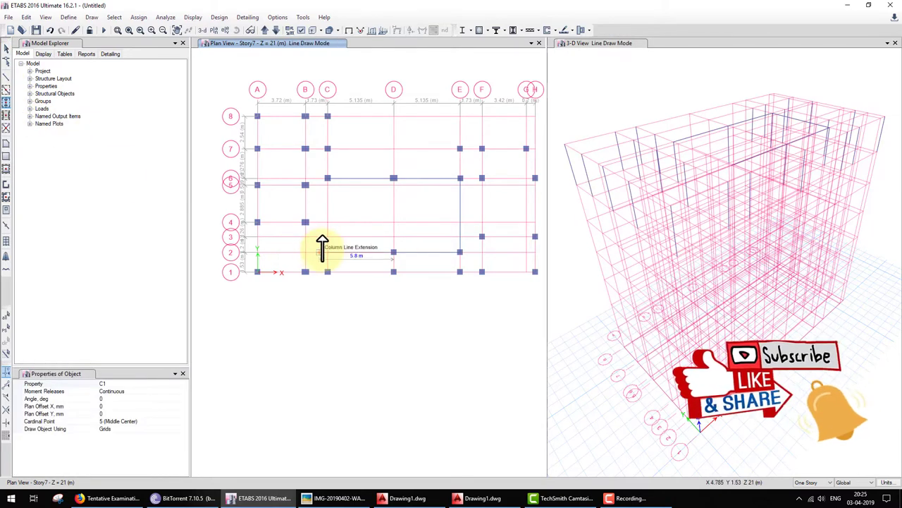
click(6, 76)
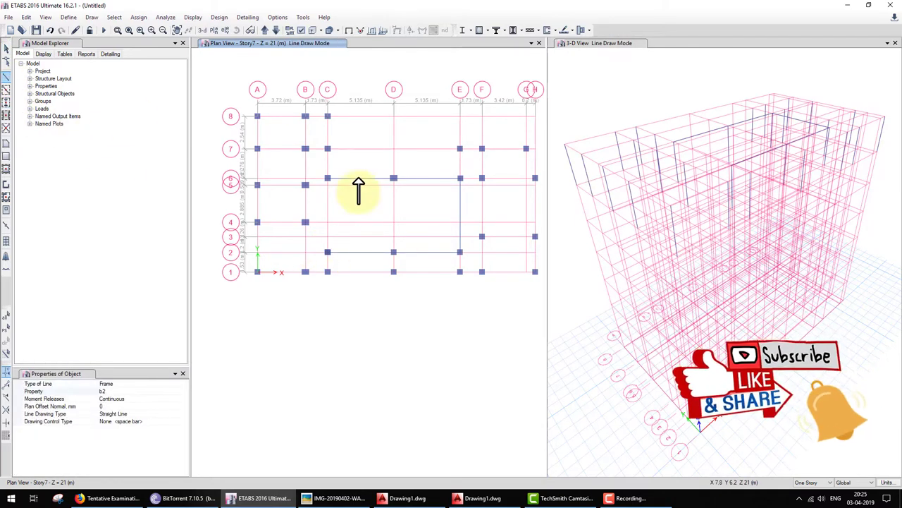
click(327, 177)
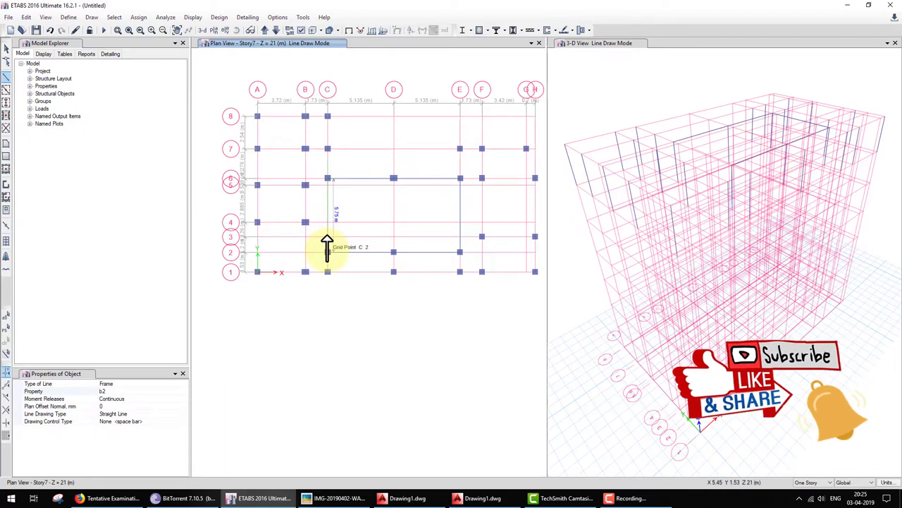
key(Escape)
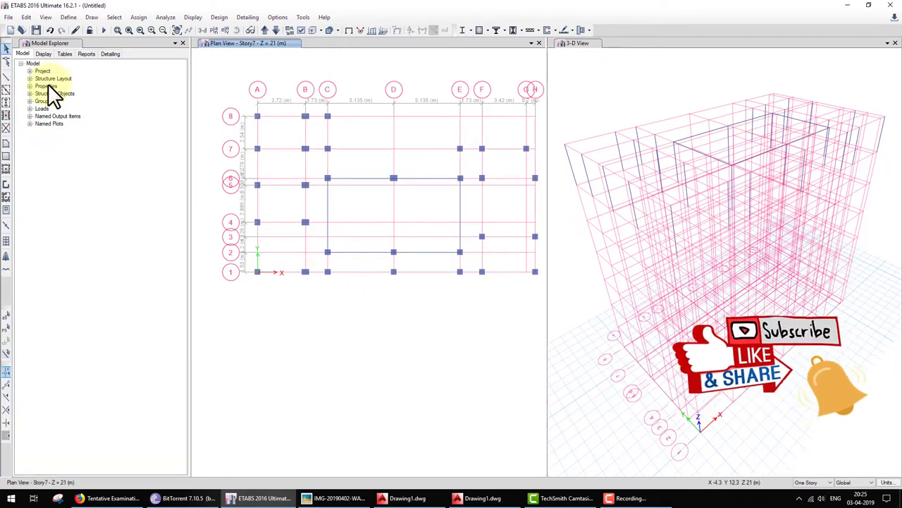
Draw b2 beams from H-6 to H-3 and from F-6 to F-3
click(6, 76)
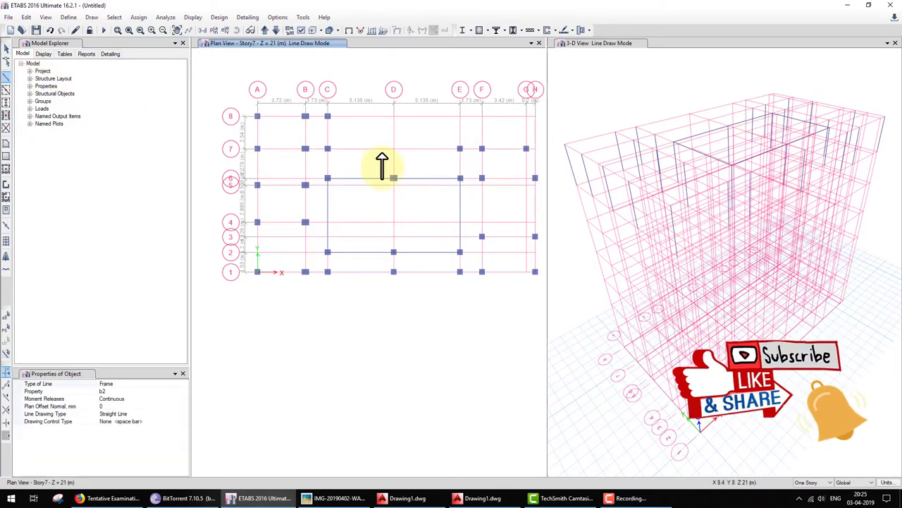
click(534, 177)
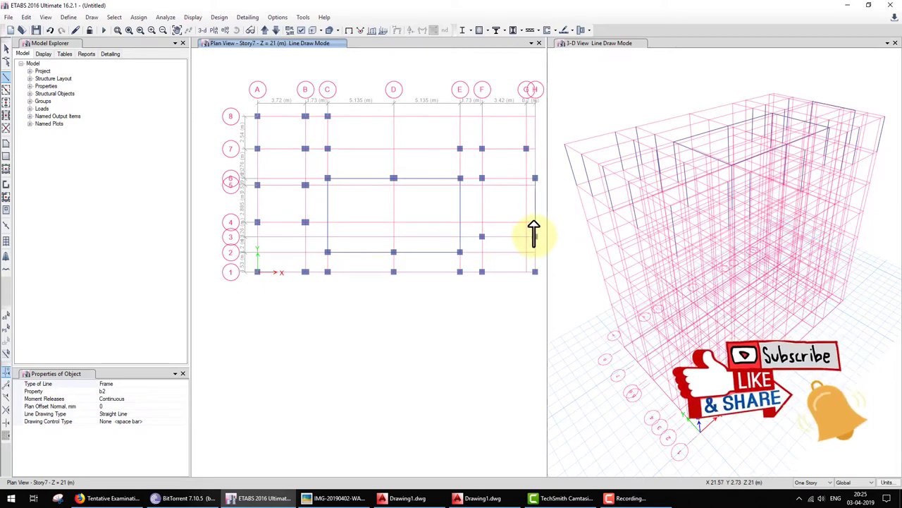
click(535, 236)
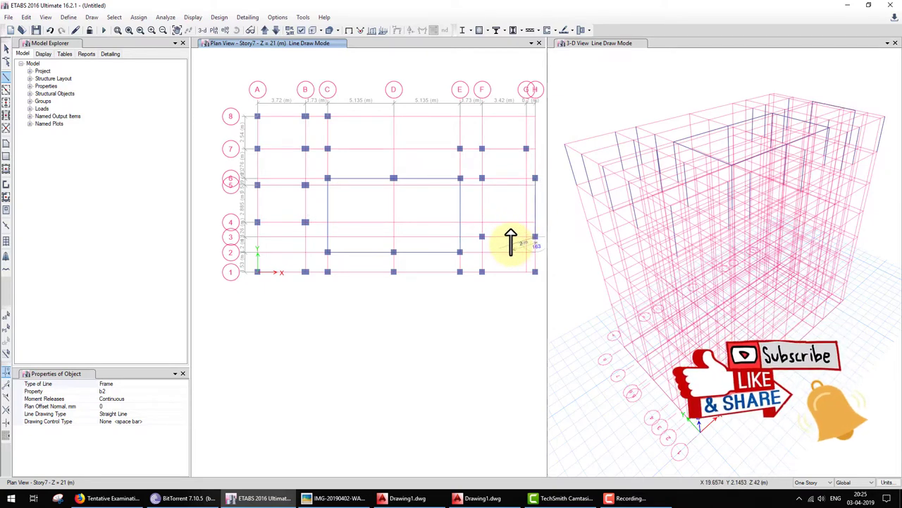
right_click(511, 243)
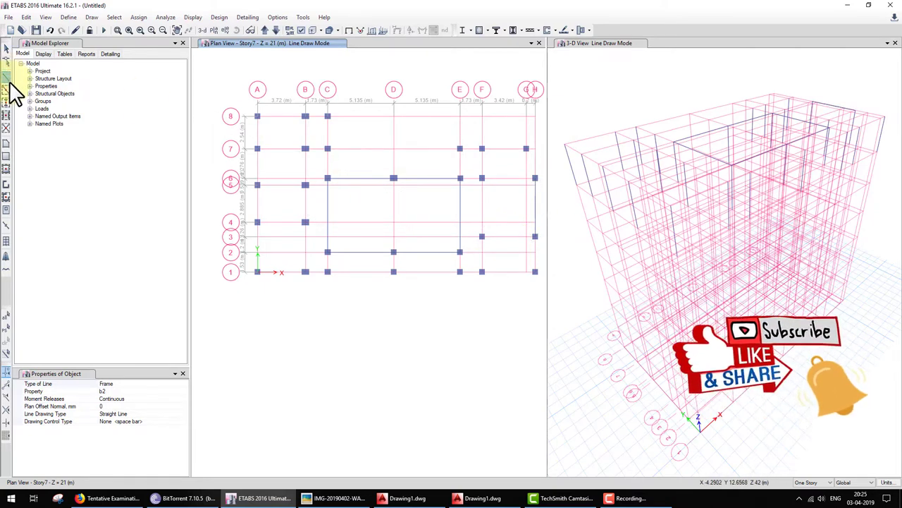
click(6, 78)
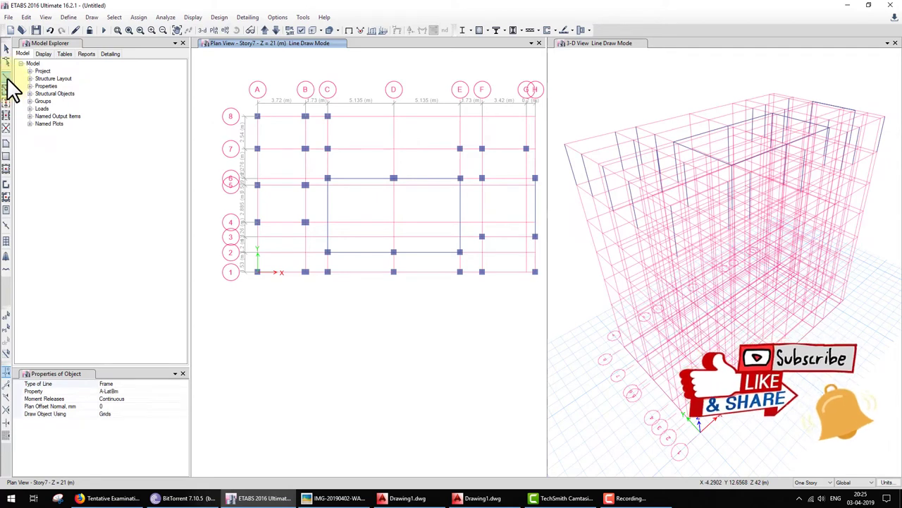
click(482, 177)
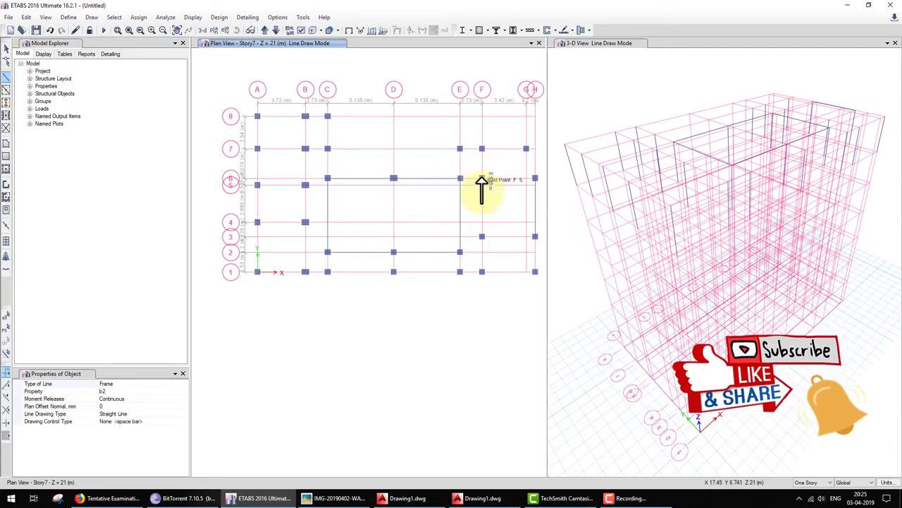
click(484, 239)
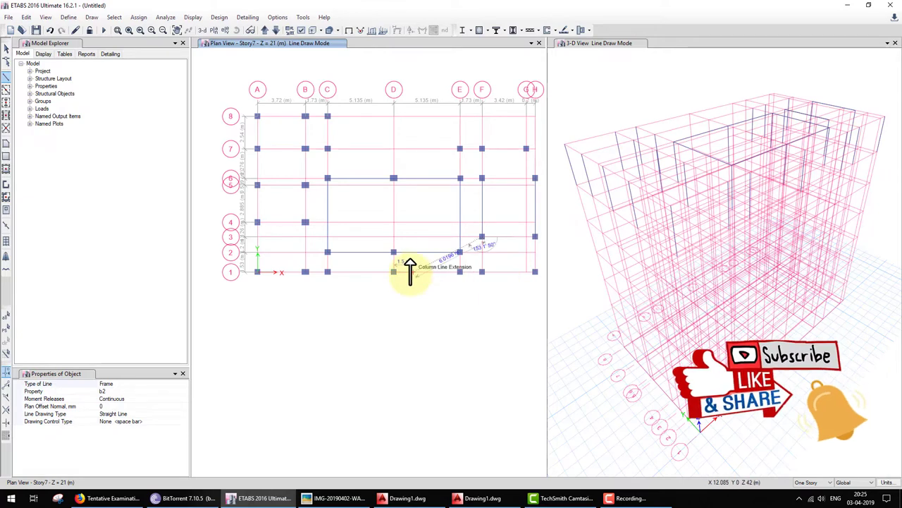
right_click(469, 289)
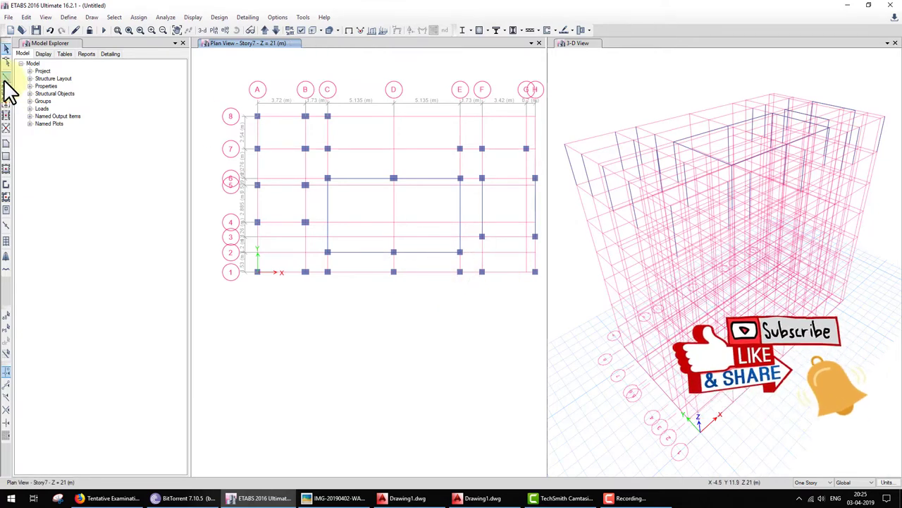
click(110, 391)
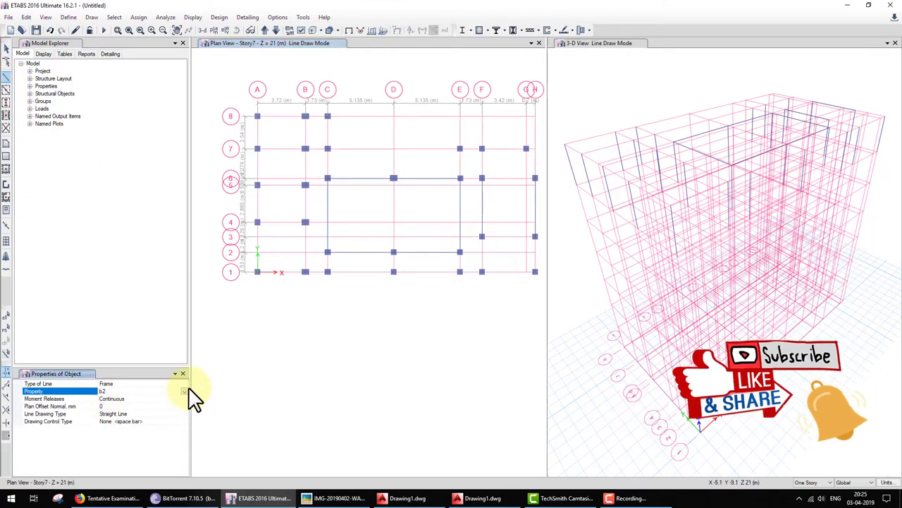
Switch the beam section to b1 and draw beams from A-8 to B-8, then down column B to B-1
click(184, 392)
click(124, 428)
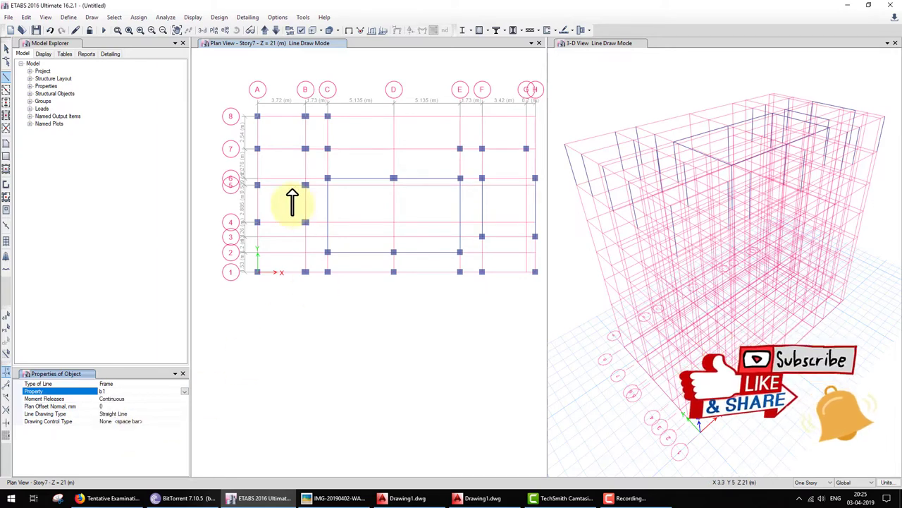
click(258, 115)
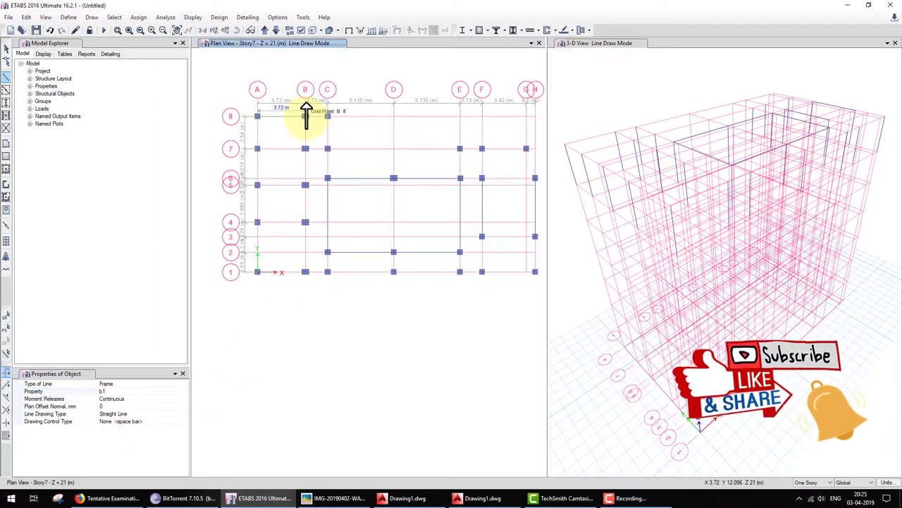
click(306, 115)
click(305, 148)
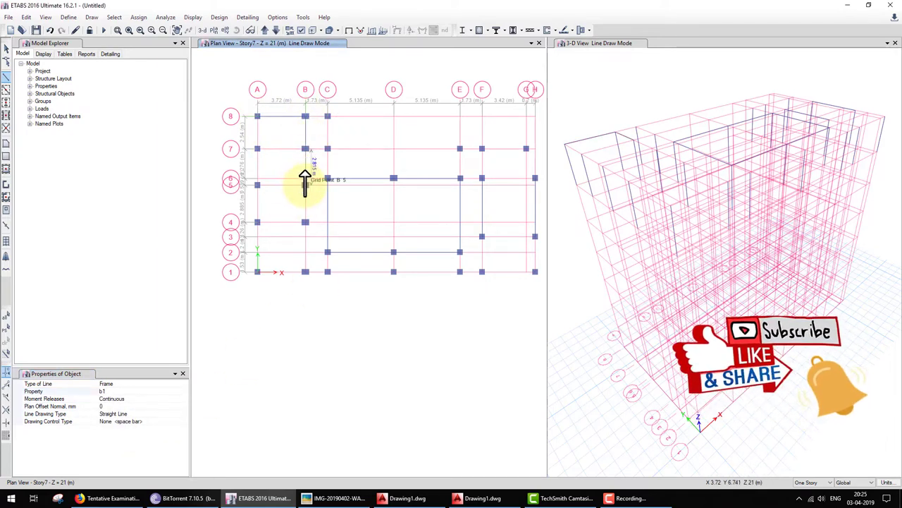
click(305, 185)
click(305, 222)
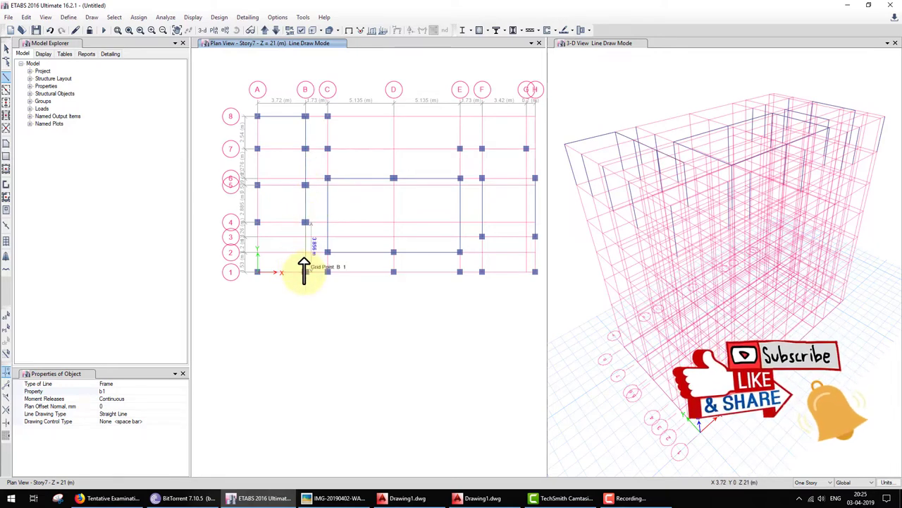
click(305, 272)
Continue the b1 beam across to A-1 and up column A back to A-8
click(257, 272)
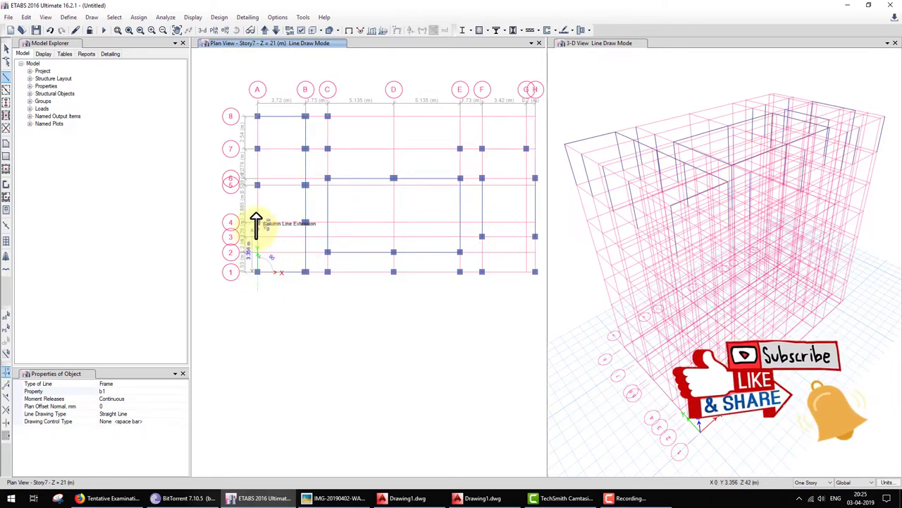
click(257, 222)
click(257, 184)
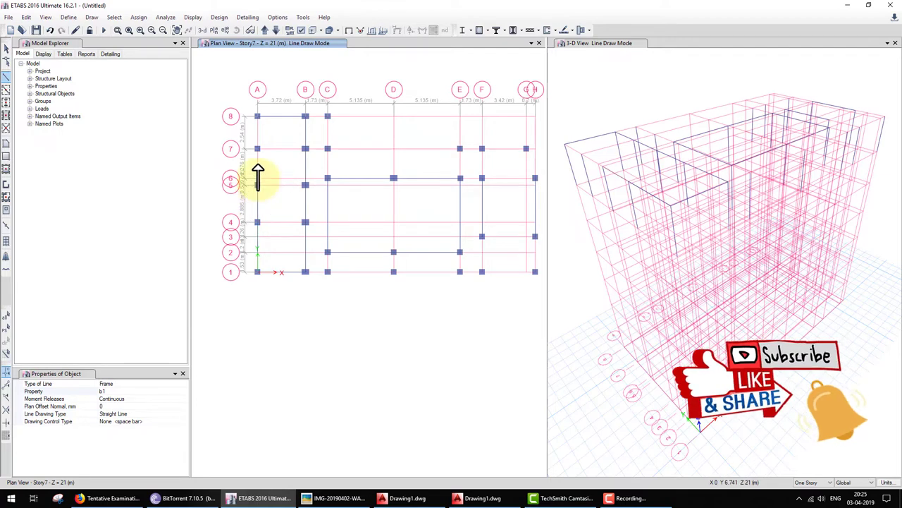
click(257, 149)
click(258, 116)
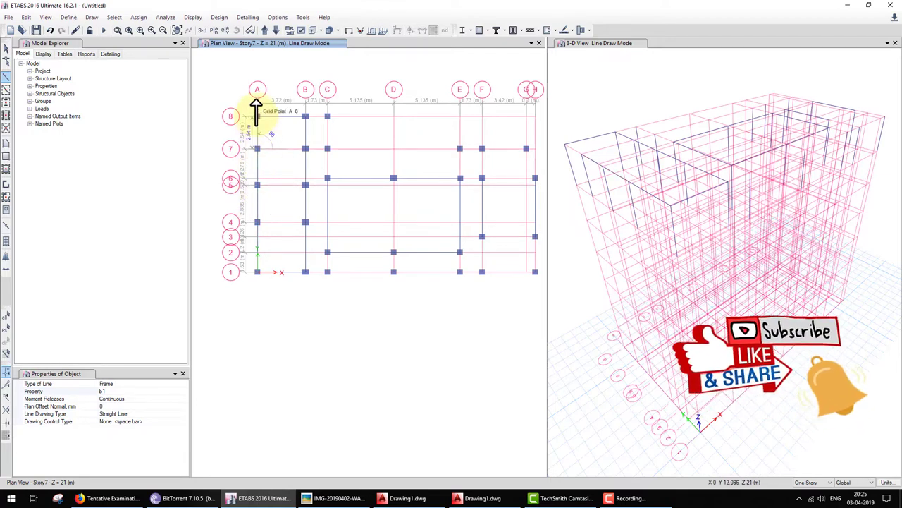
key(Escape)
Draw b1 beams from A-6 to B-6 and from A-4 to B-4
click(5, 76)
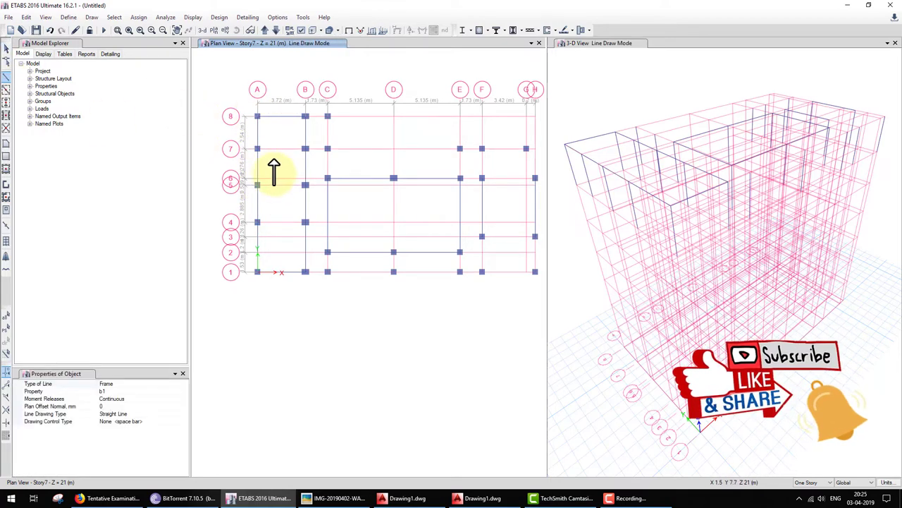
click(256, 182)
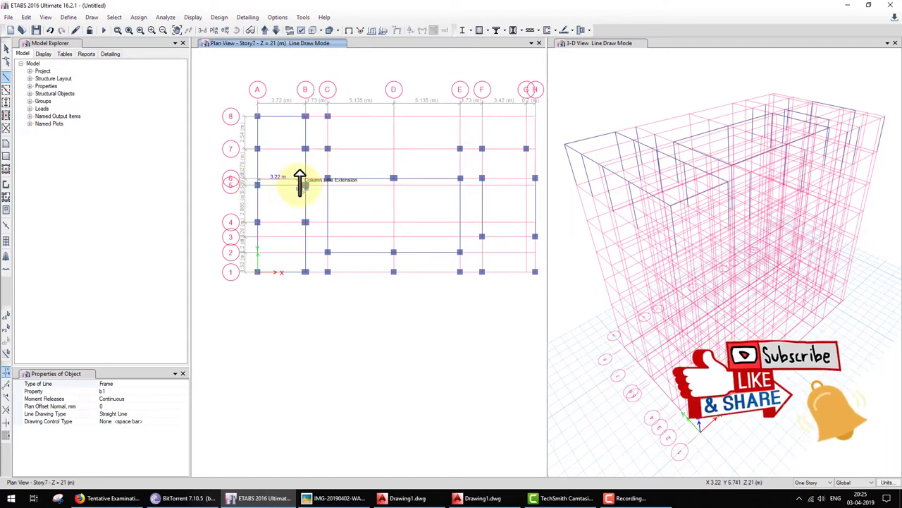
click(305, 185)
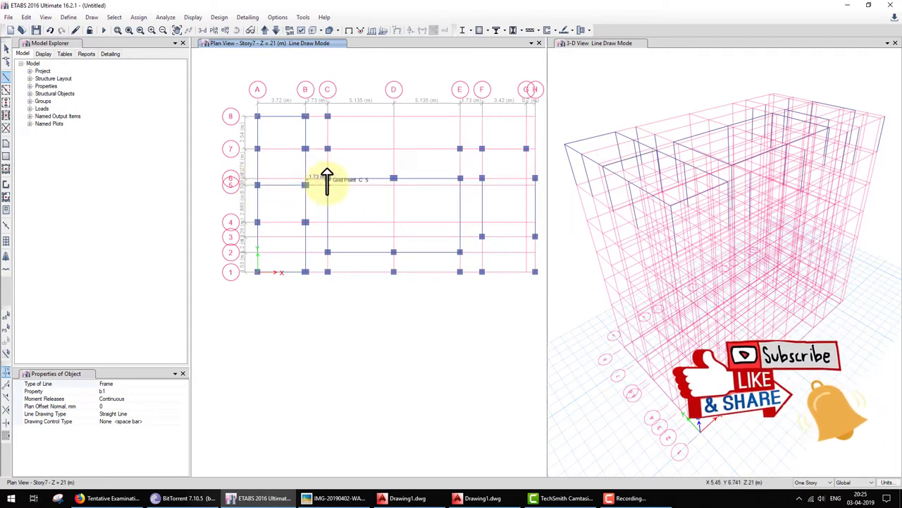
key(Escape)
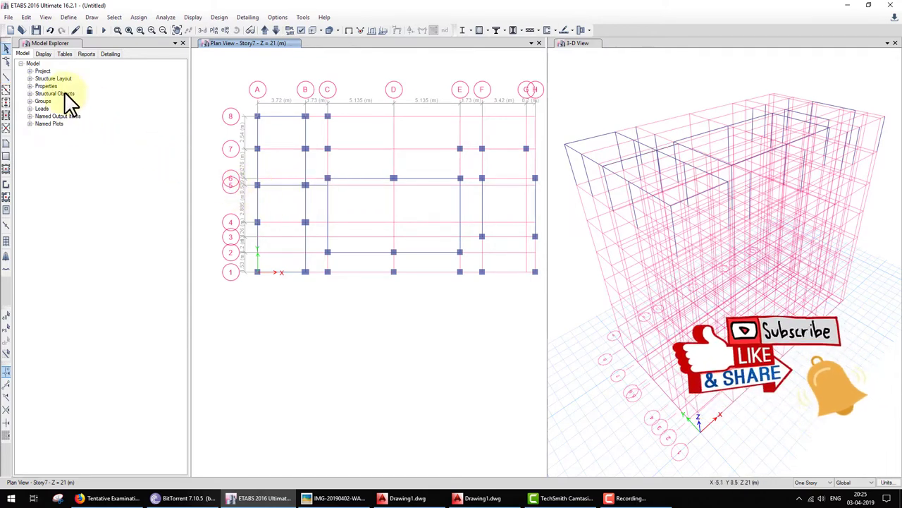
click(6, 77)
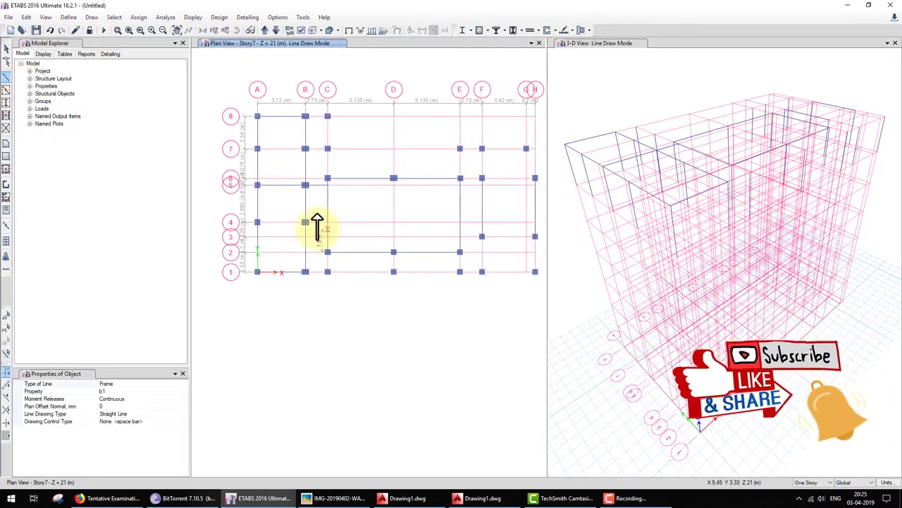
click(257, 223)
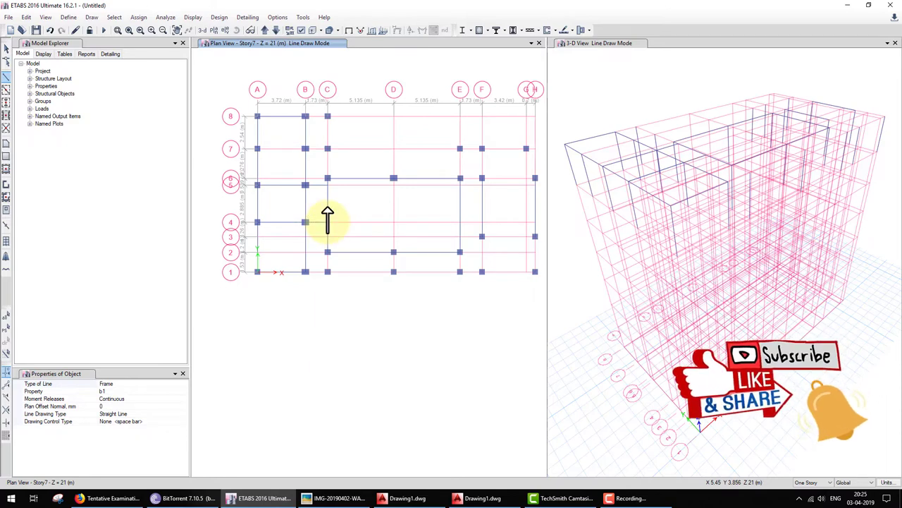
click(307, 220)
key(Escape)
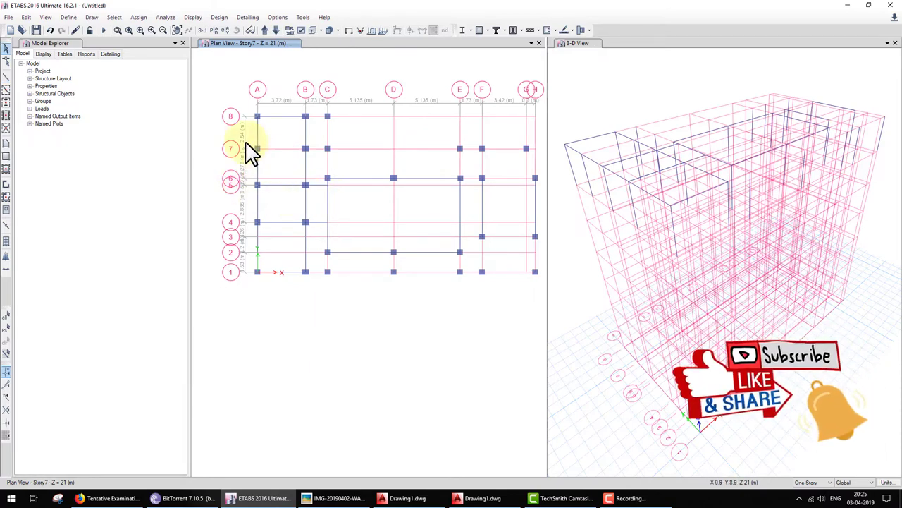
Draw a b1 beam from B-8 to C-8 continuing down to C-7
click(6, 76)
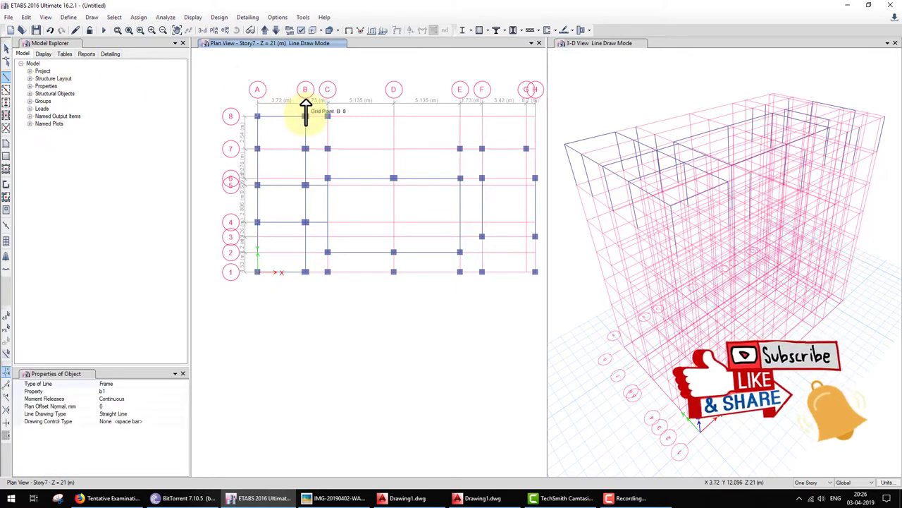
click(327, 116)
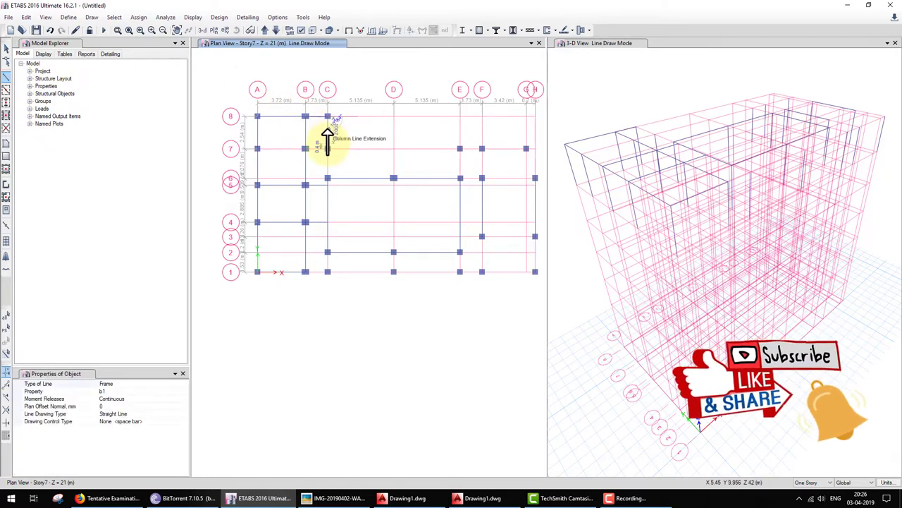
click(327, 148)
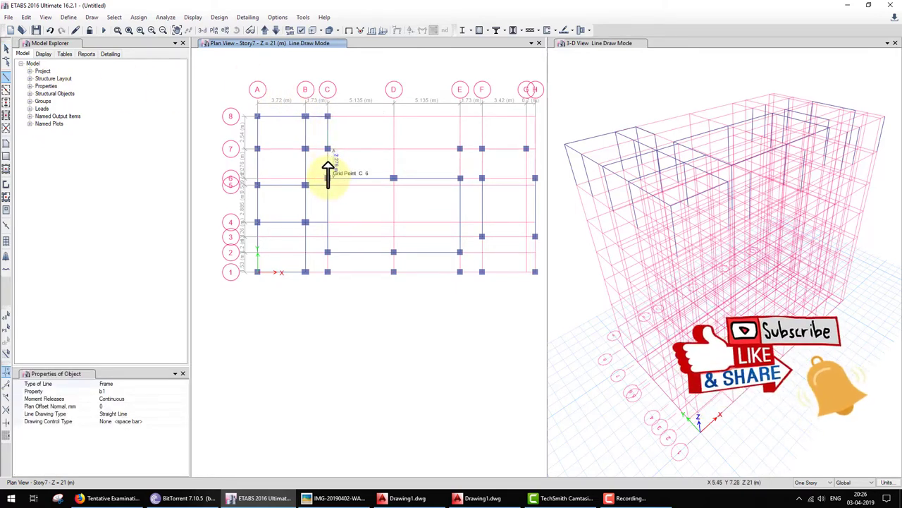
key(Escape)
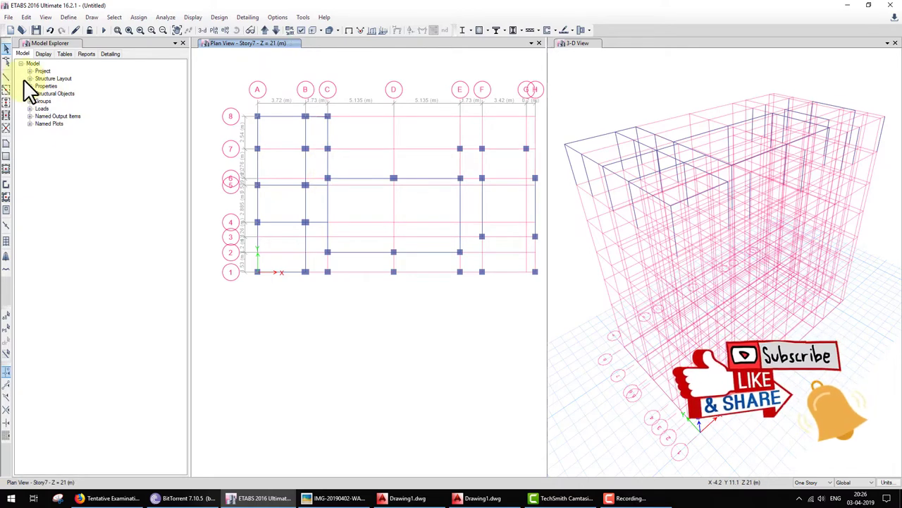
click(7, 77)
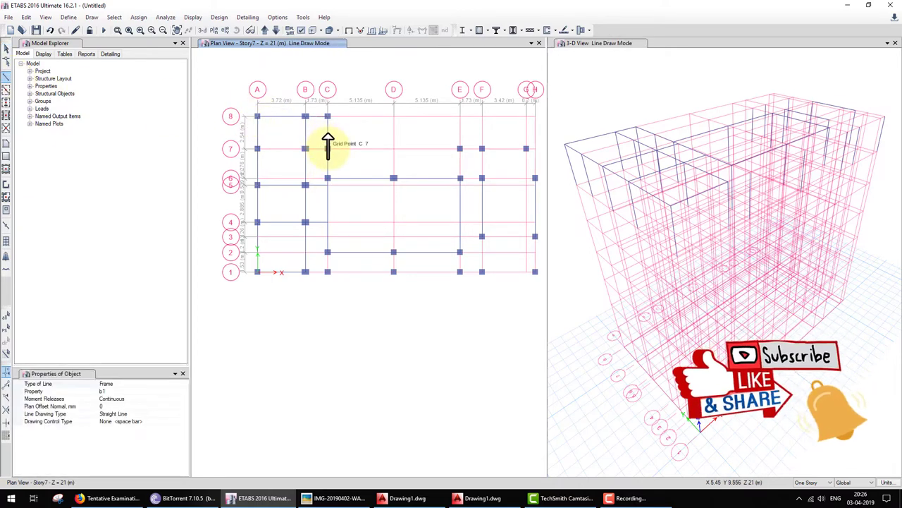
key(Escape)
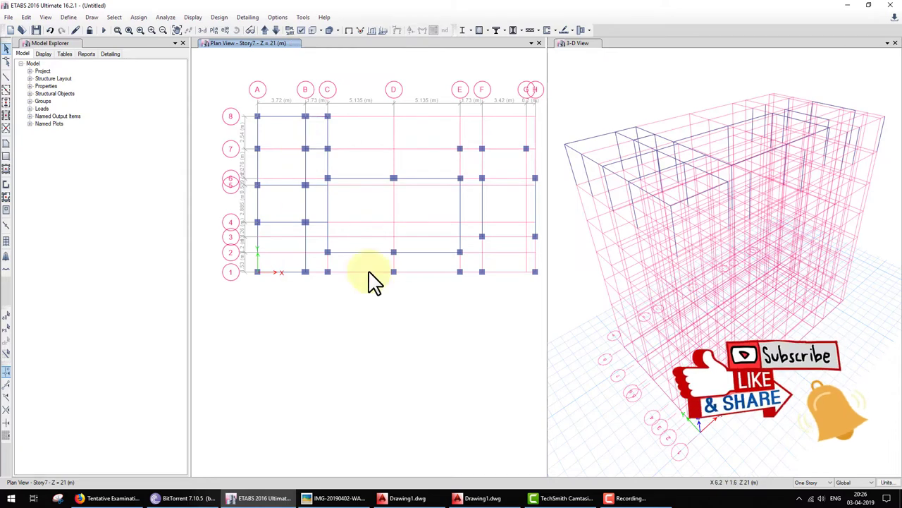
scroll(405, 359, up, 2)
scroll(416, 346, down, 2)
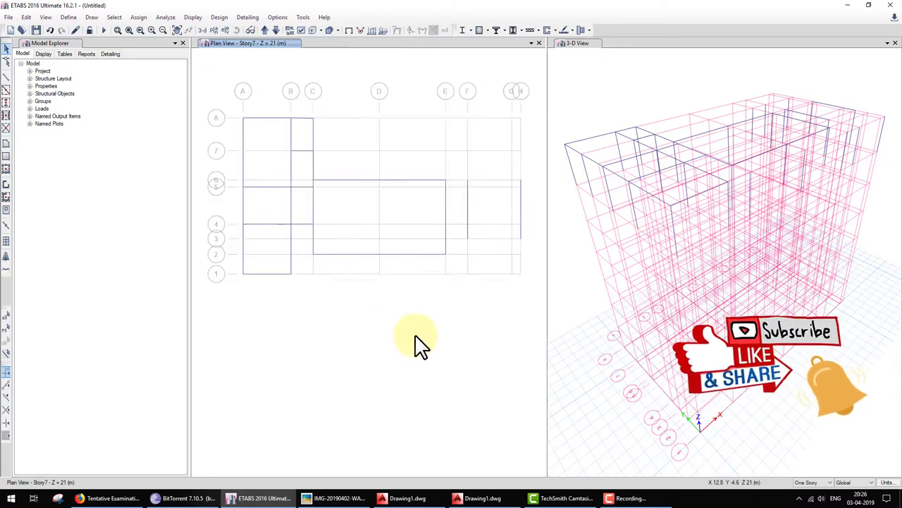
scroll(416, 345, down, 2)
scroll(423, 344, up, 2)
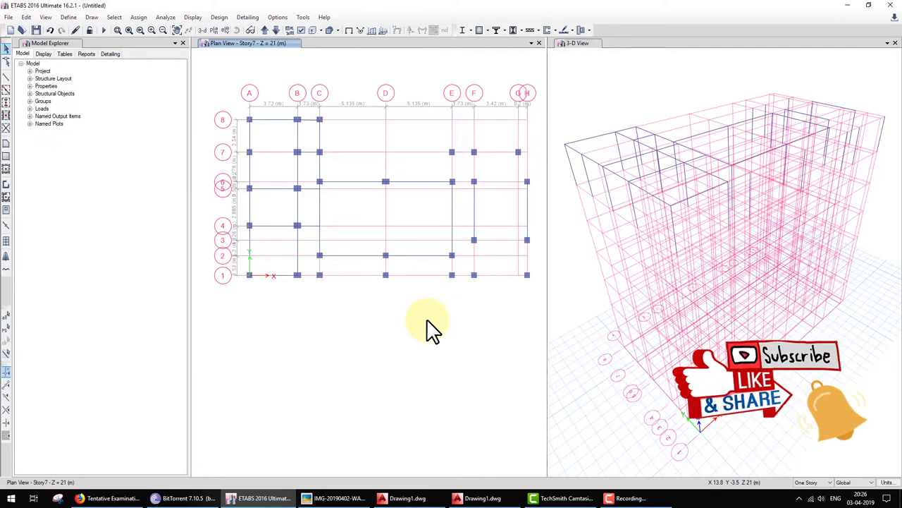
right_click(431, 327)
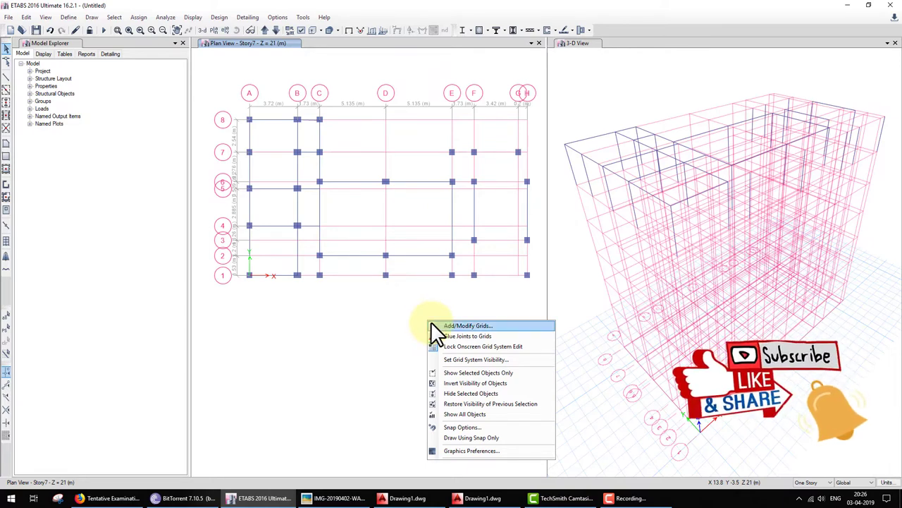
Hide the grid lines, then draw beams along line 1 from C-1 and up the right edge
click(479, 346)
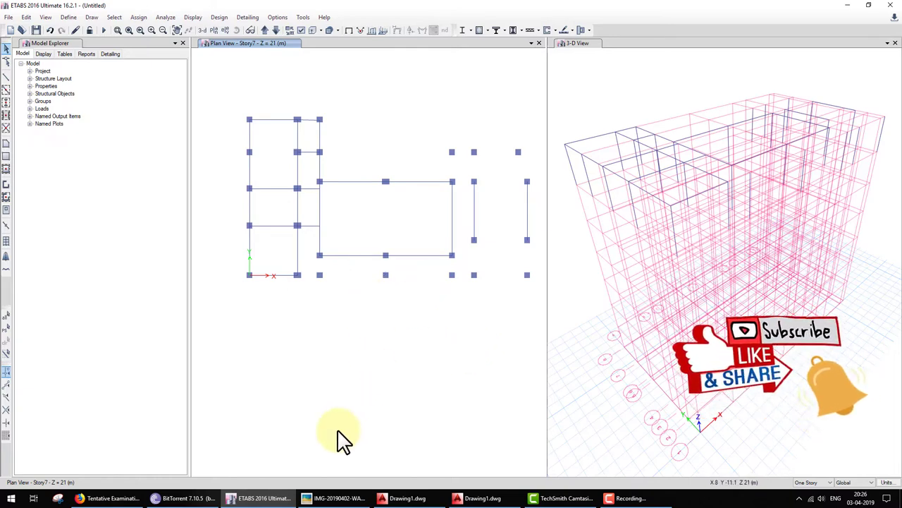
click(335, 498)
click(331, 499)
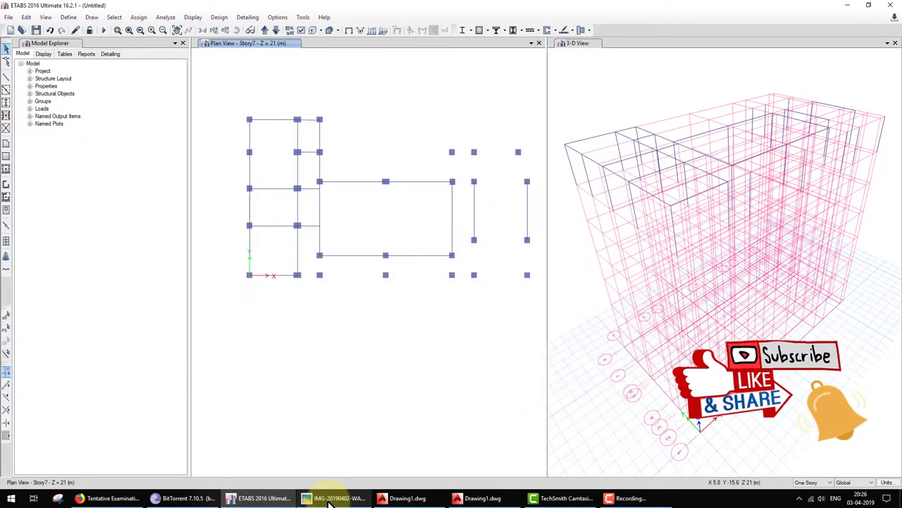
click(6, 77)
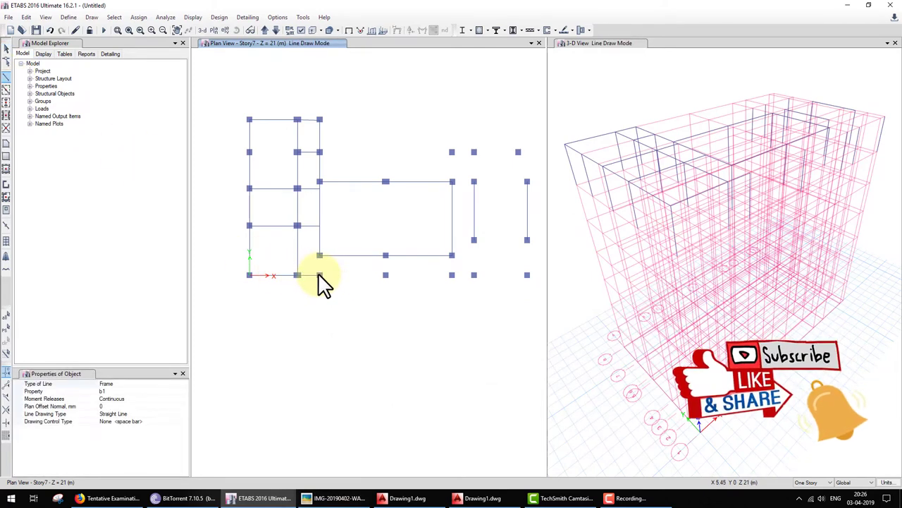
click(320, 275)
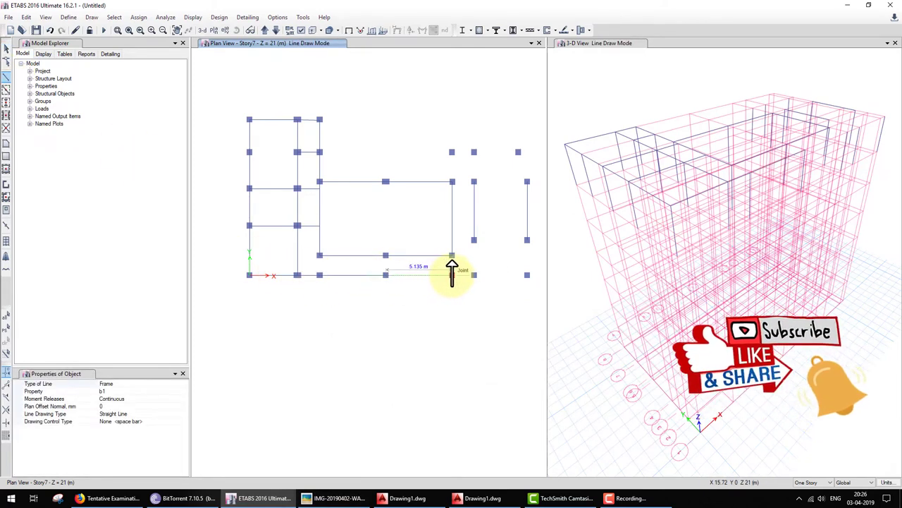
click(528, 275)
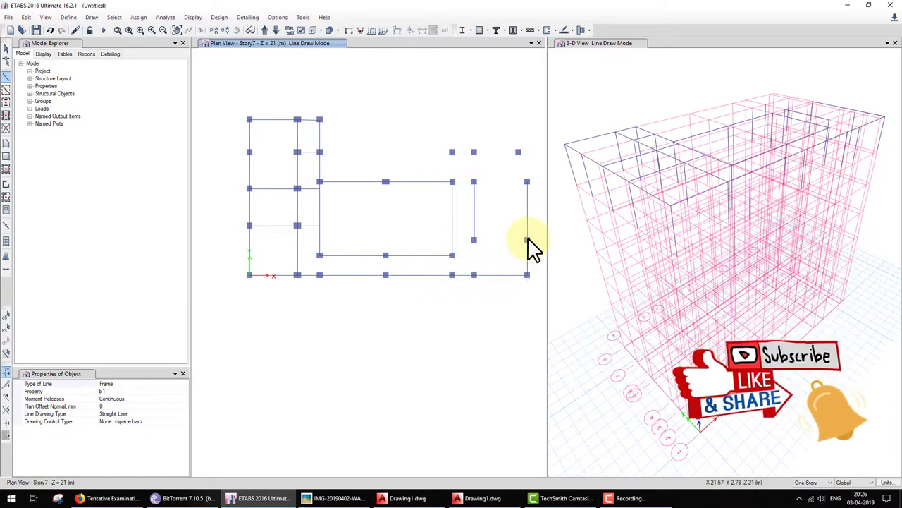
click(527, 240)
key(Escape)
Draw beams from E-5 through F-7 and F-5 to the right edge, plus F-7 to G-7
click(5, 76)
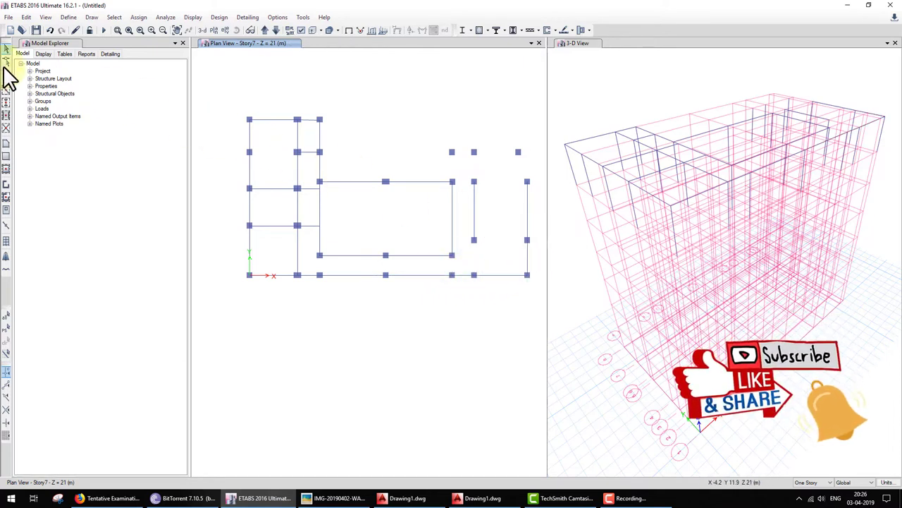
click(452, 181)
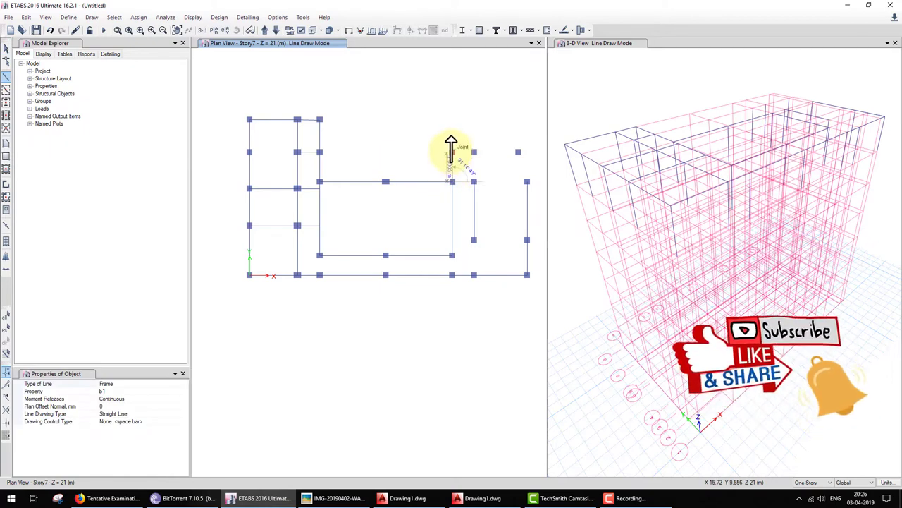
click(474, 152)
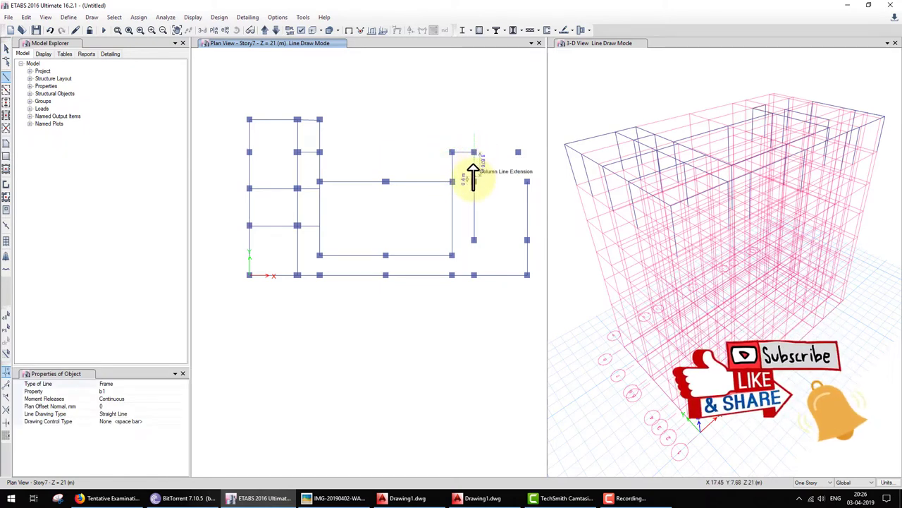
click(474, 181)
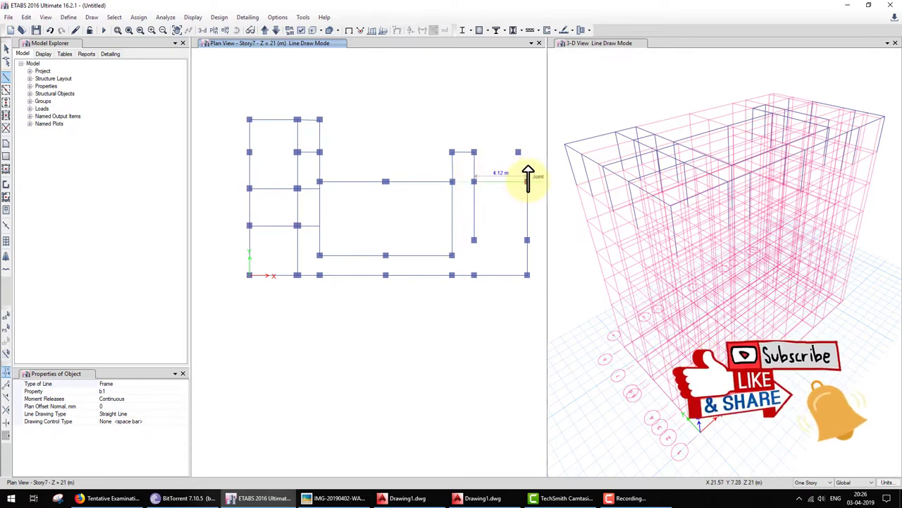
click(527, 181)
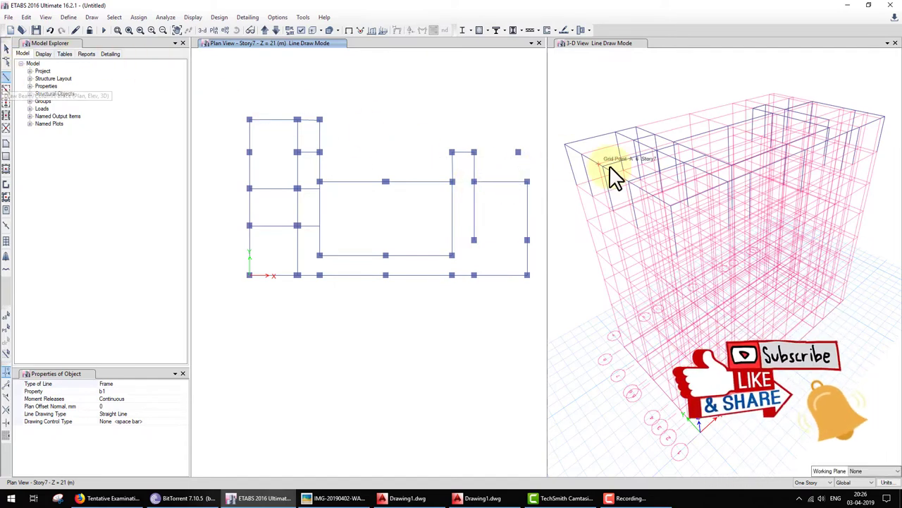
click(474, 151)
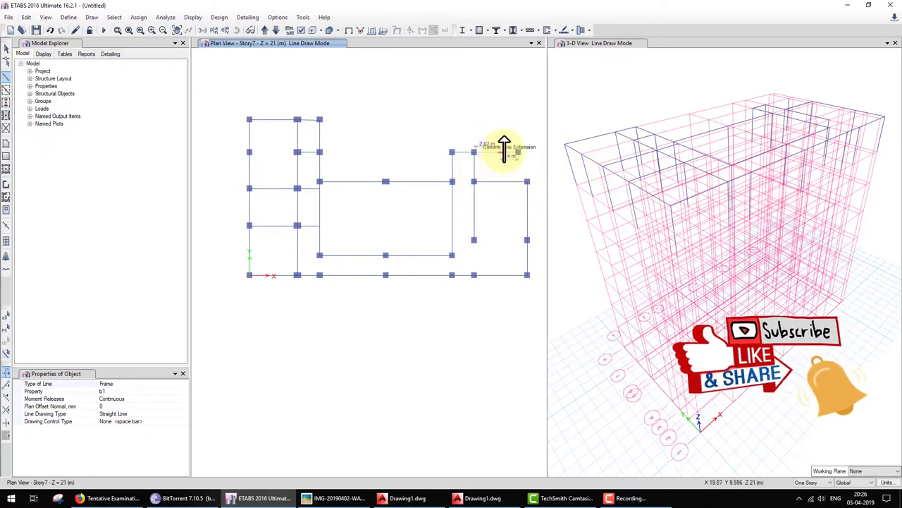
click(519, 152)
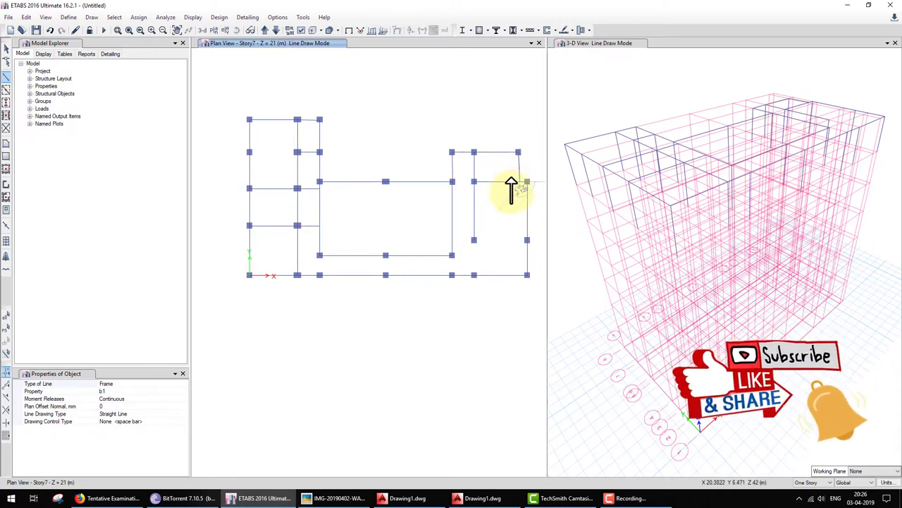
key(Escape)
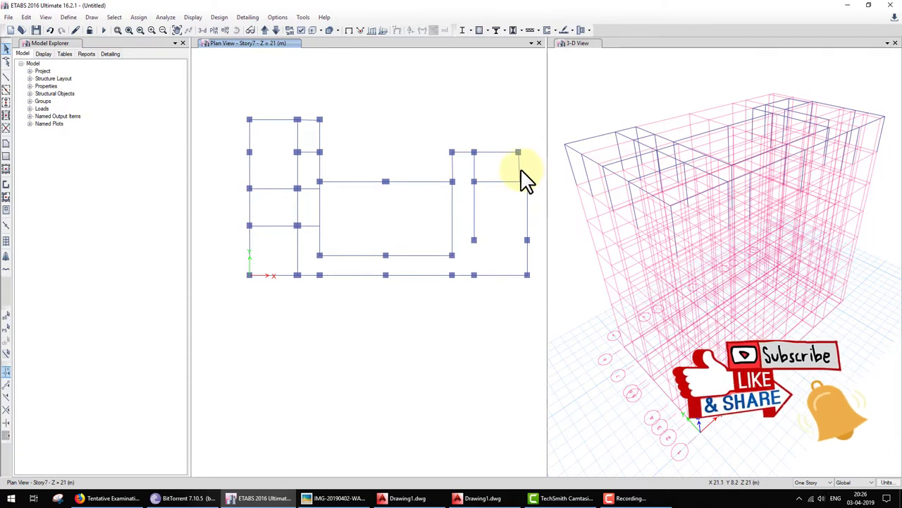
Start a beam at the top-right column, then cancel it
click(7, 75)
scroll(595, 191, up, 2)
scroll(524, 157, up, 2)
scroll(507, 163, up, 2)
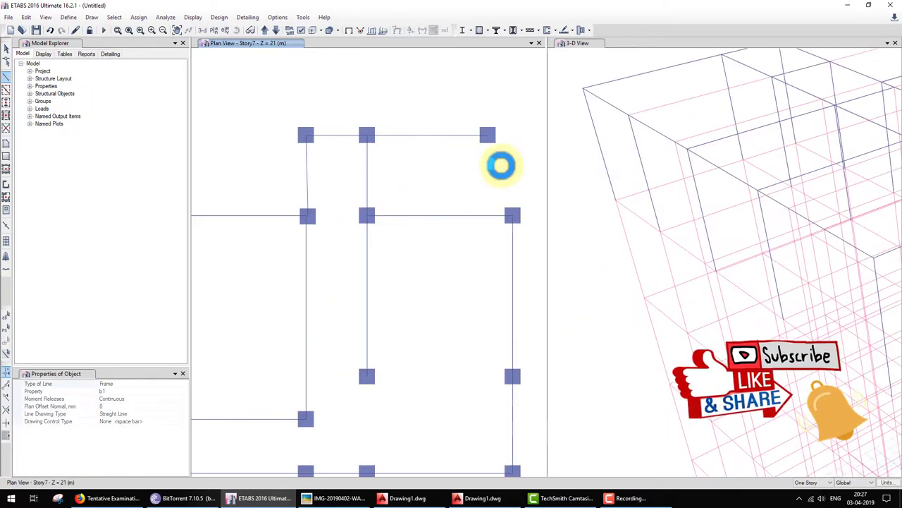
click(487, 130)
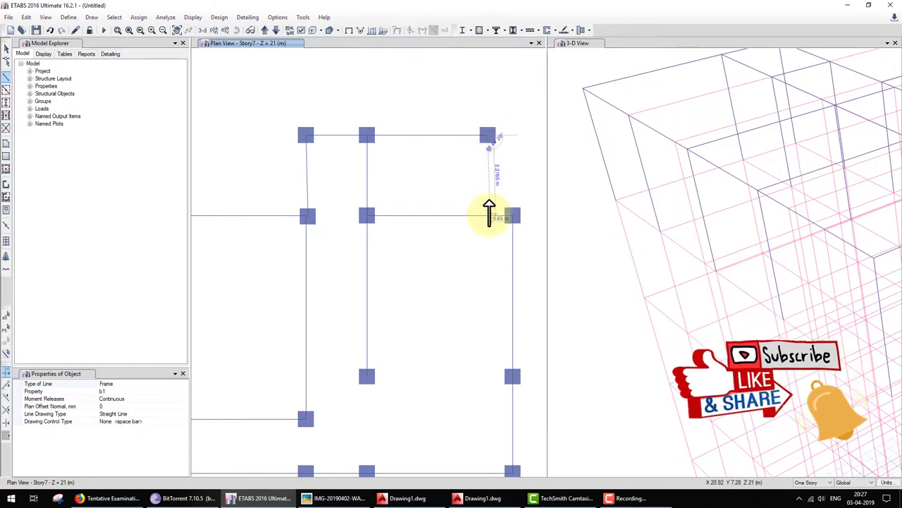
key(Escape)
scroll(439, 237, down, 5)
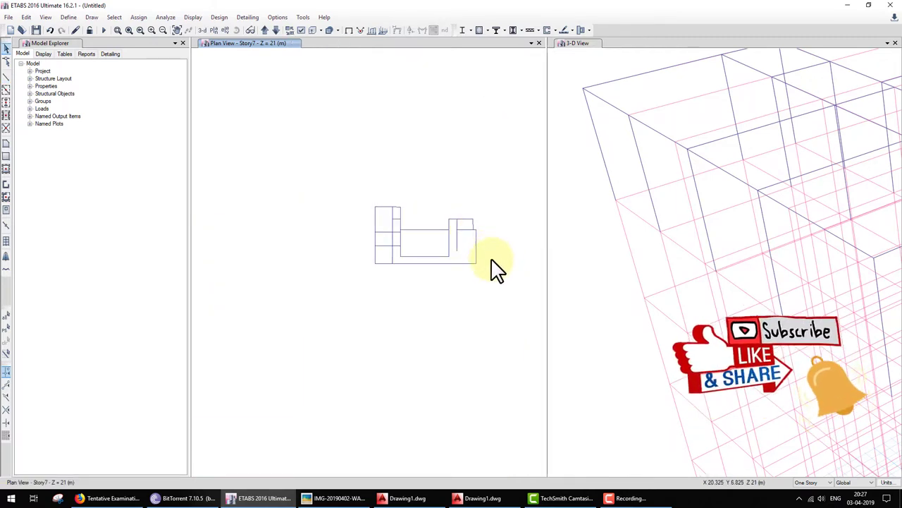
scroll(475, 246, up, 5)
Delete the unwanted vertical frame and start a new beam at the upper right column
click(446, 300)
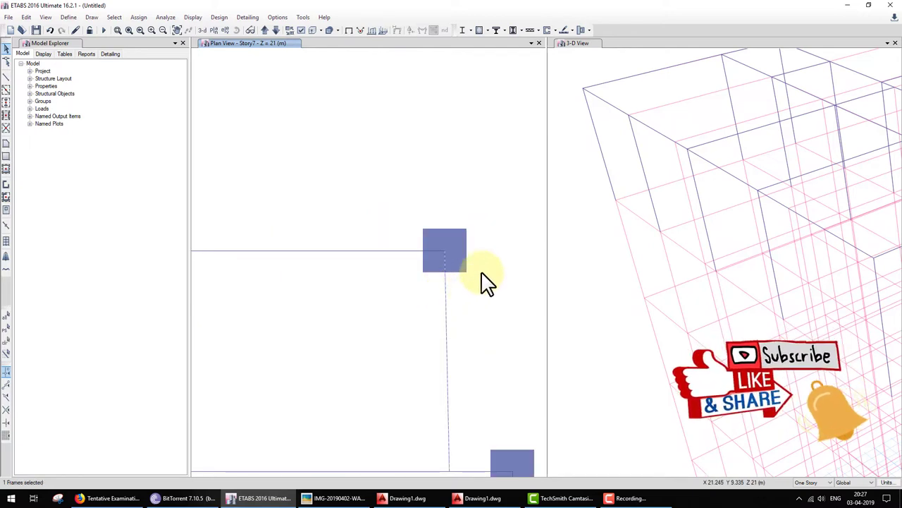
key(Delete)
middle_drag(500, 251, 524, 145)
scroll(437, 182, up, 3)
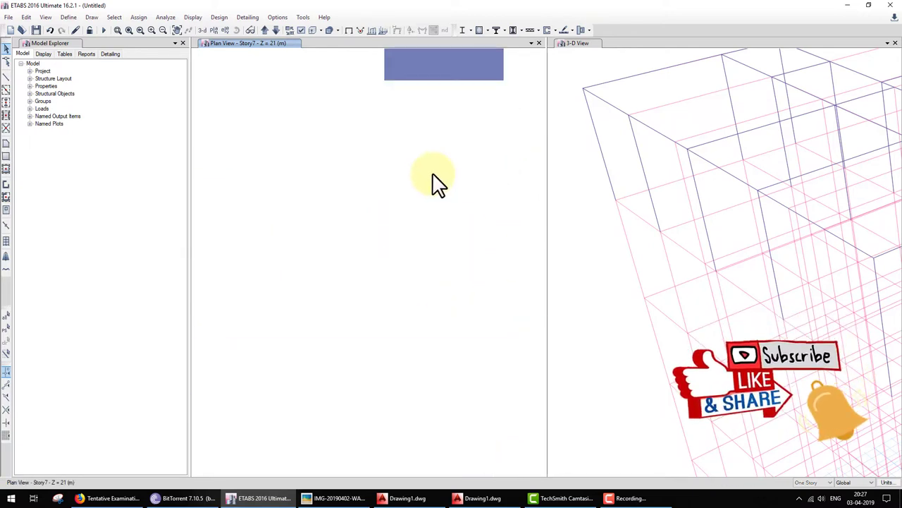
scroll(372, 162, down, 3)
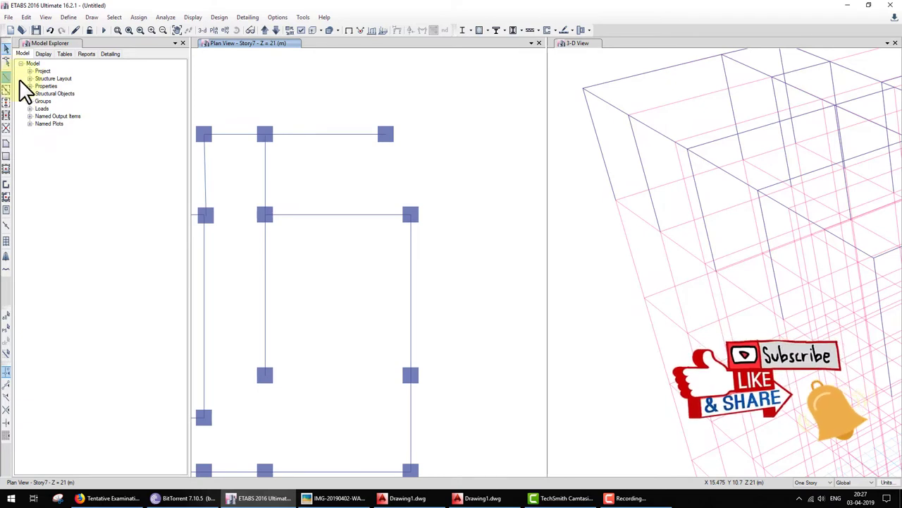
click(5, 89)
click(386, 132)
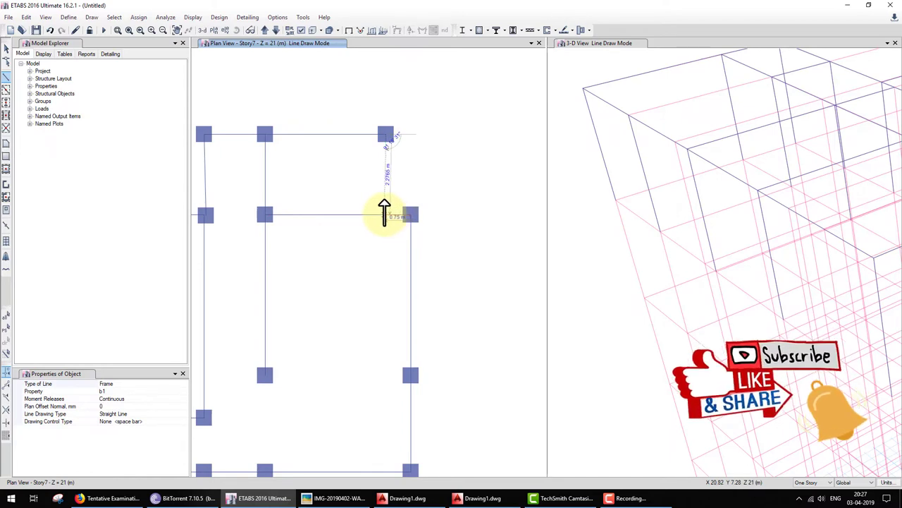
Show the grid lines and set the frame section to b1
key(Escape)
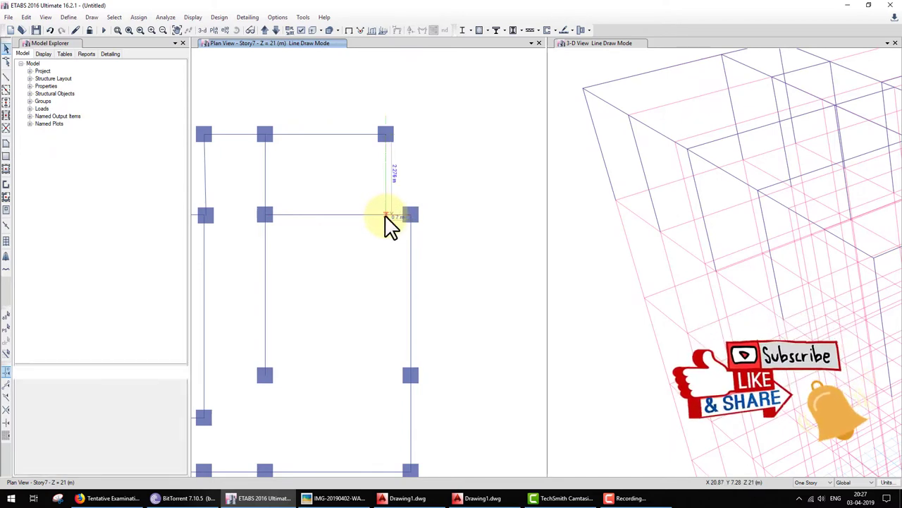
right_click(450, 175)
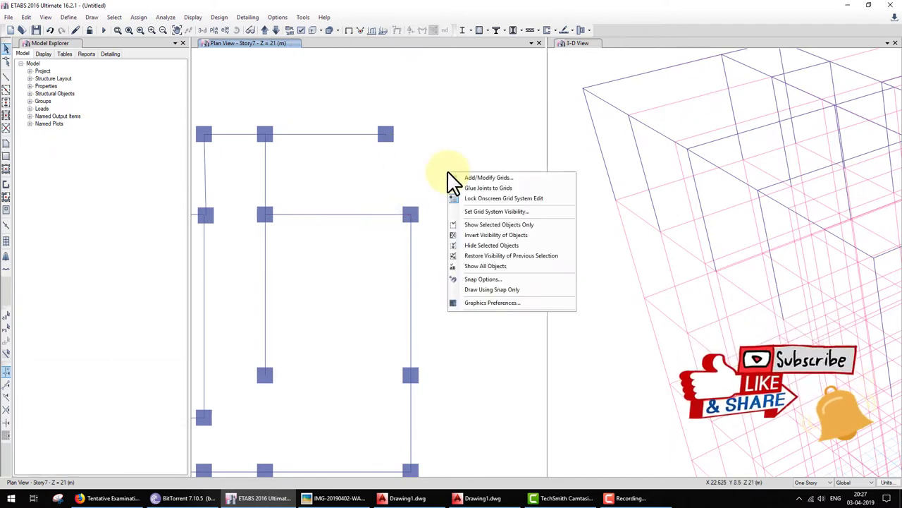
click(492, 211)
click(6, 91)
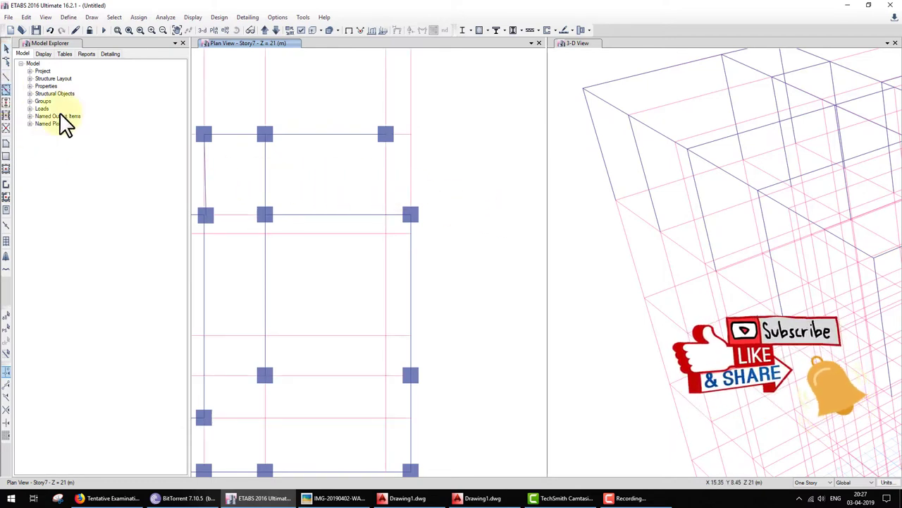
click(183, 392)
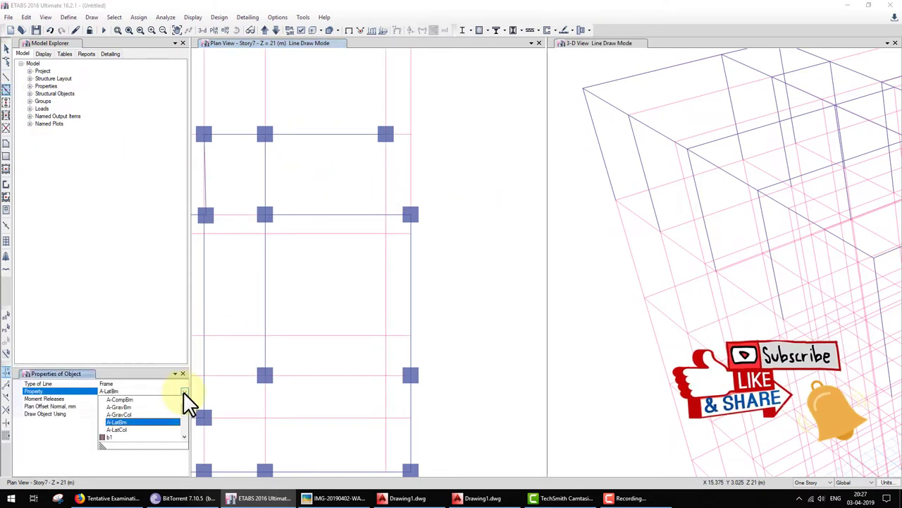
click(145, 443)
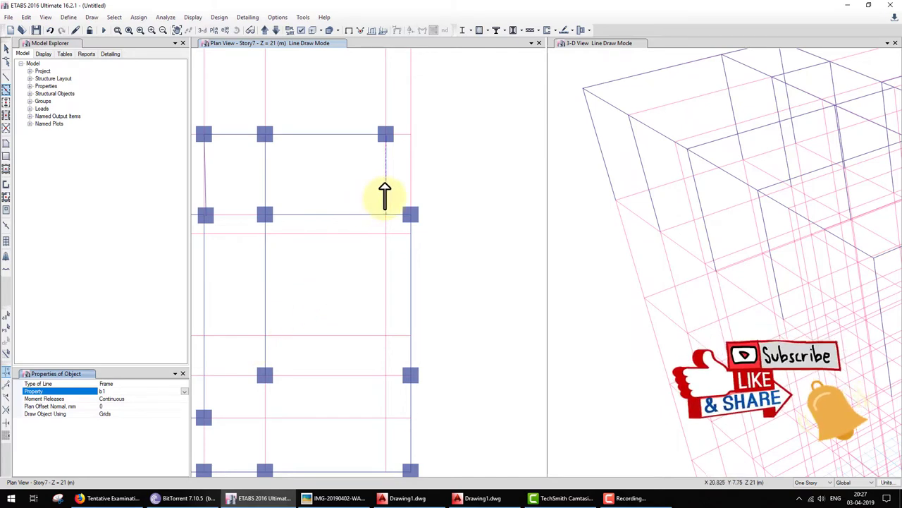
key(Escape)
Hide the grids and draw b1 beams from the right-bay joint to the right and bottom edges
right_click(469, 230)
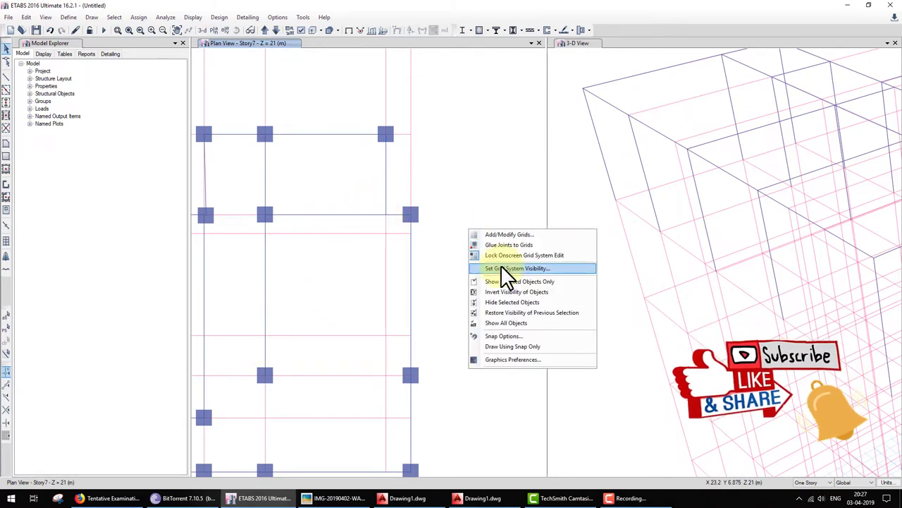
click(506, 268)
scroll(428, 258, down, 1)
scroll(433, 225, down, 4)
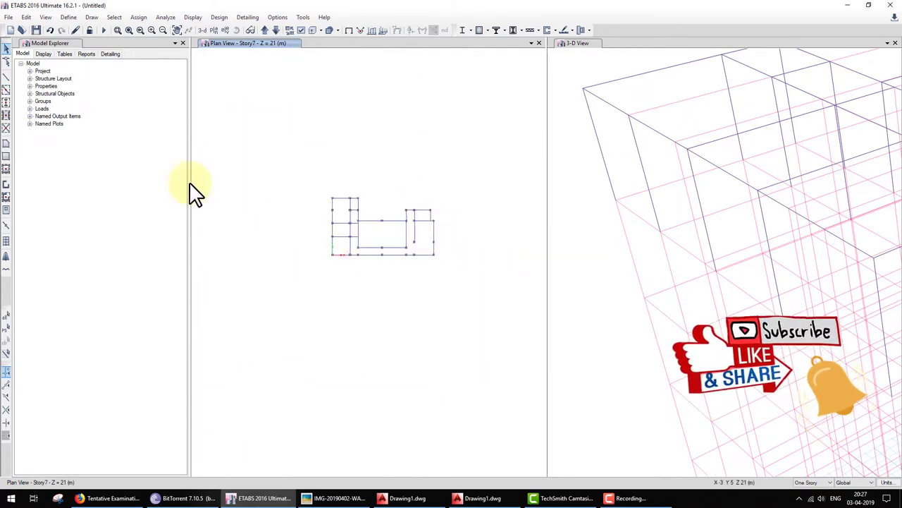
click(6, 76)
scroll(390, 225, up, 3)
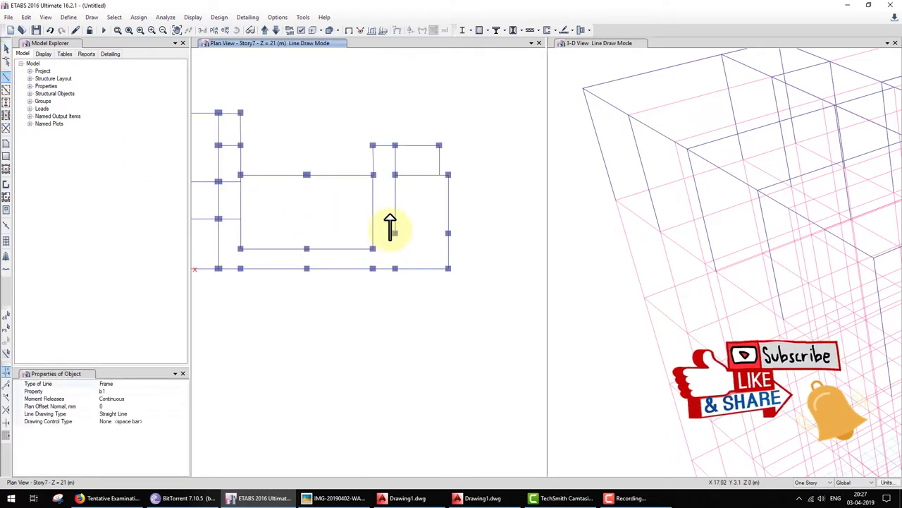
click(394, 232)
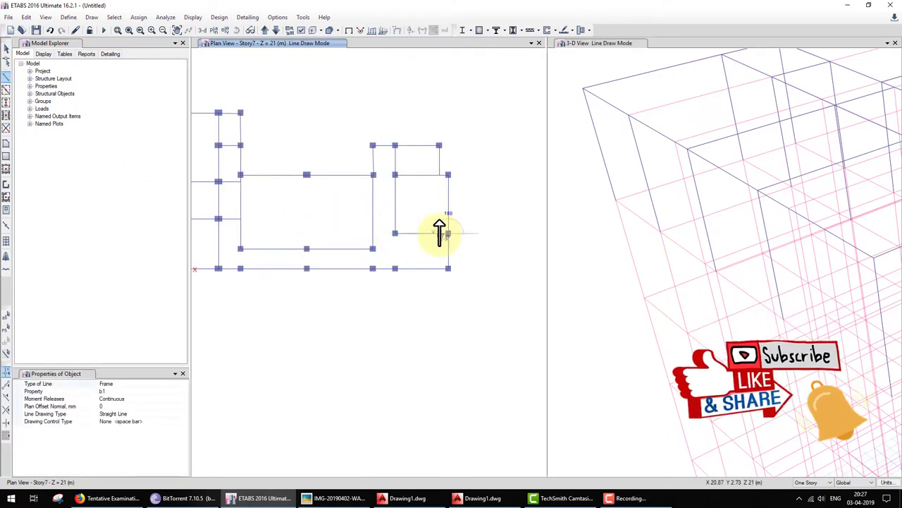
click(448, 232)
click(5, 48)
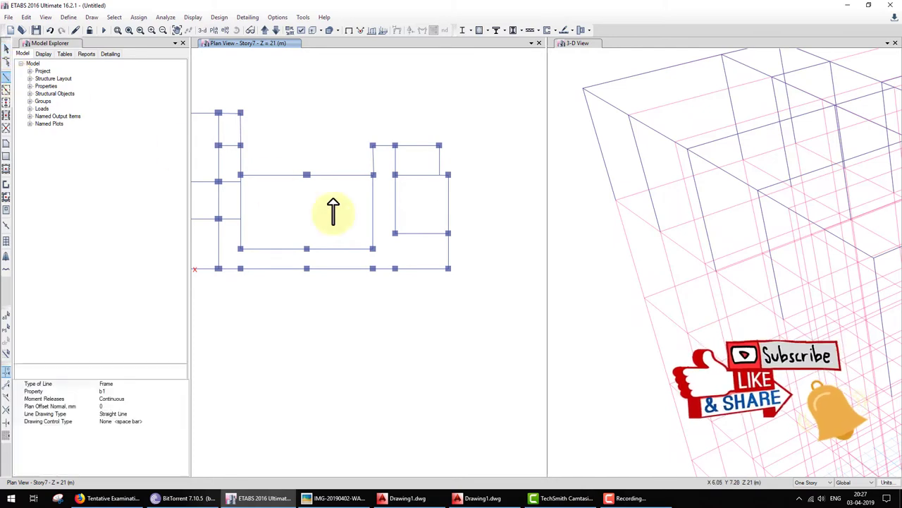
click(395, 232)
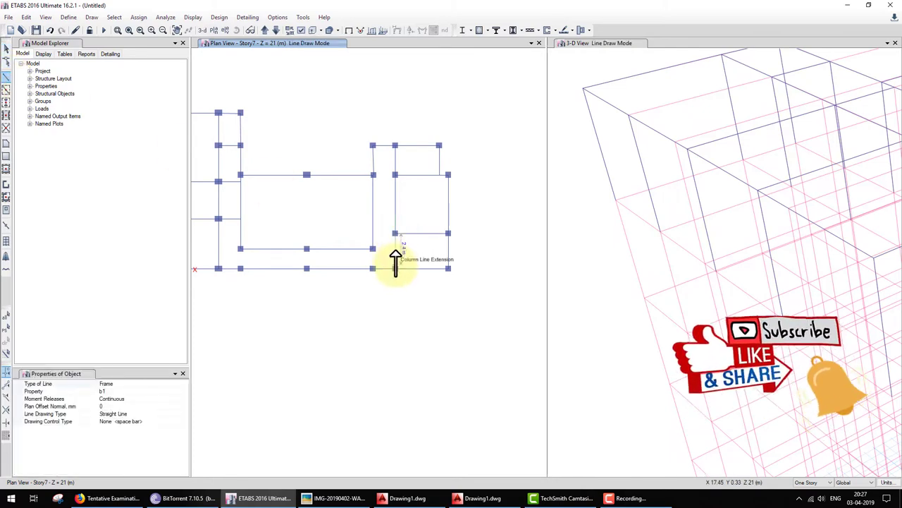
click(395, 267)
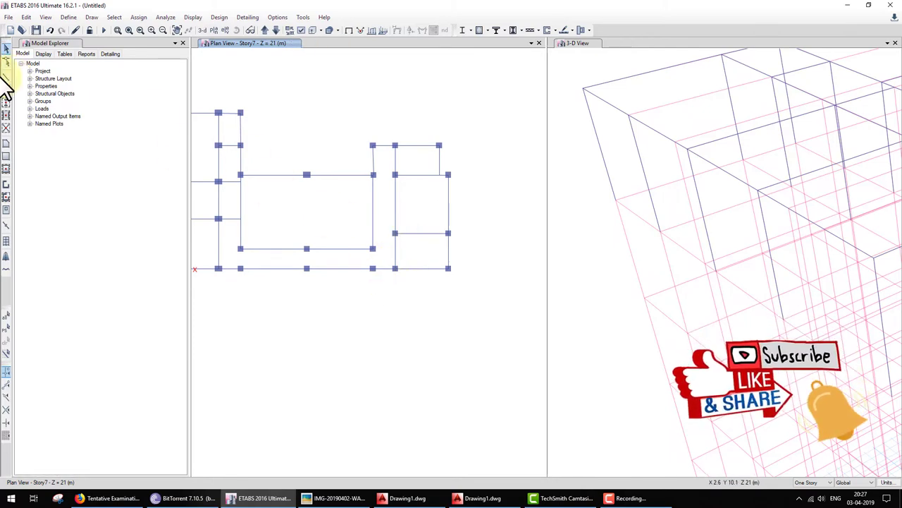
key(Escape)
Show the labelled A–H and 1–8 grid lines and briefly enter frame drawing
right_click(328, 115)
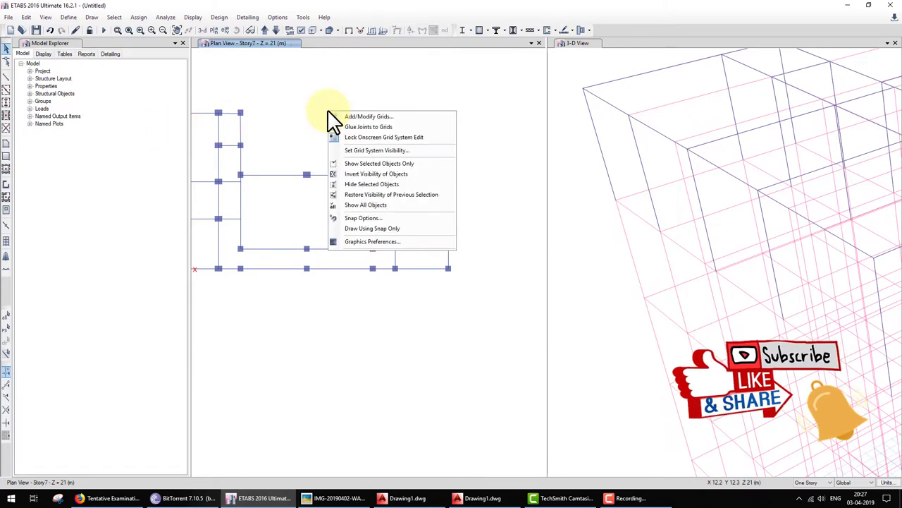
click(357, 148)
click(6, 90)
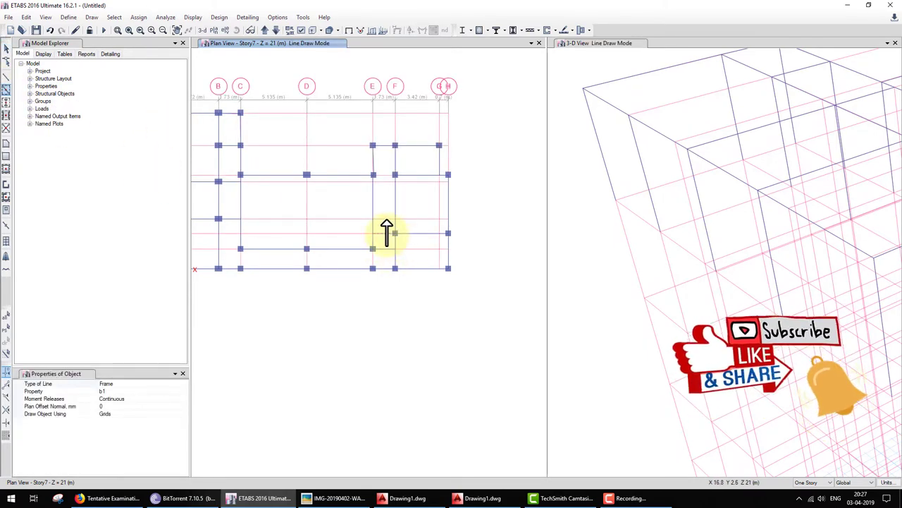
scroll(475, 267, down, 3)
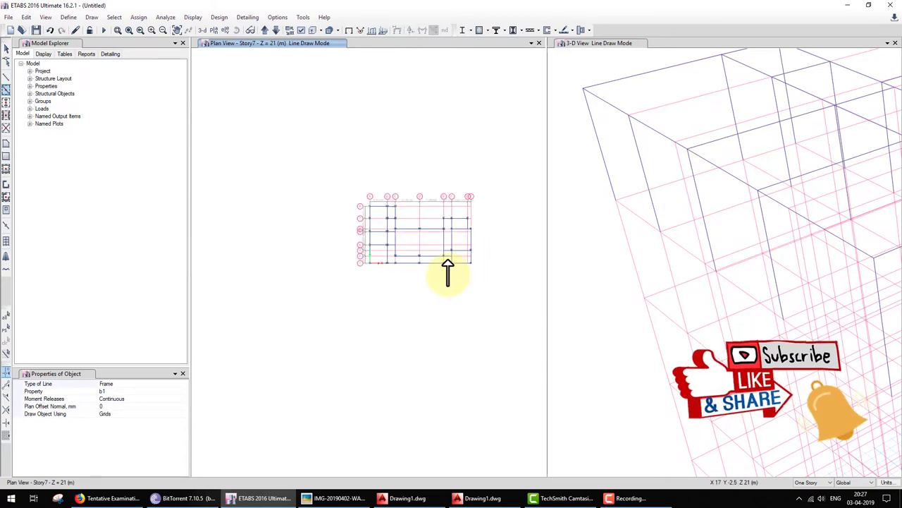
scroll(454, 227, up, 3)
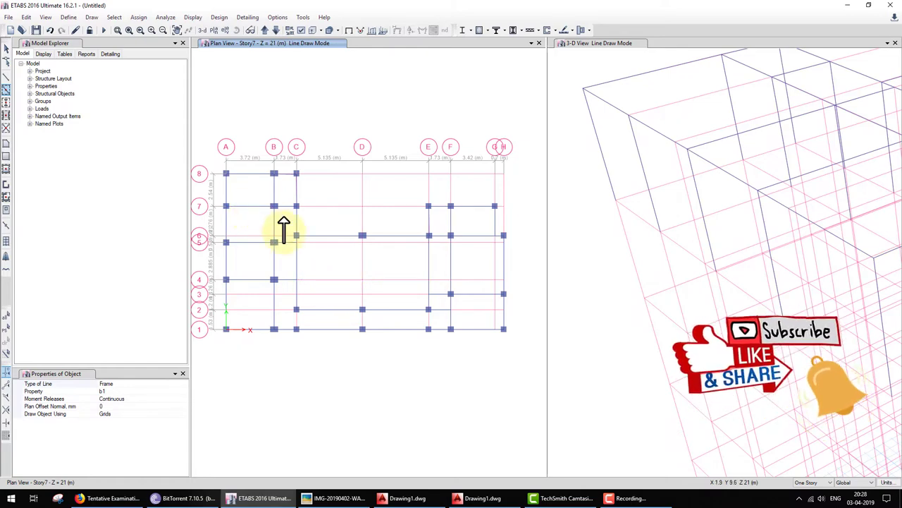
key(Escape)
Dismiss the Save As dialog, toggle the grids off and back on, and activate Draw Frame
key(ctrl+s)
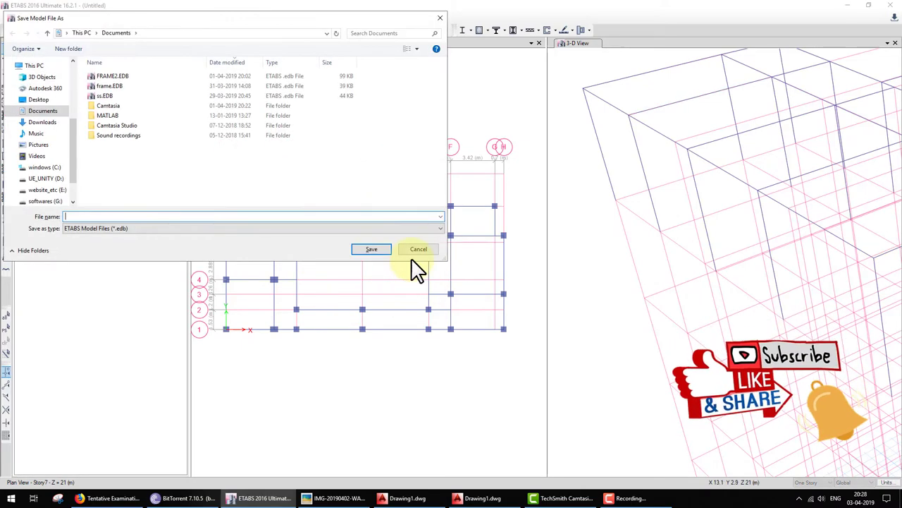
click(416, 251)
right_click(413, 120)
click(444, 157)
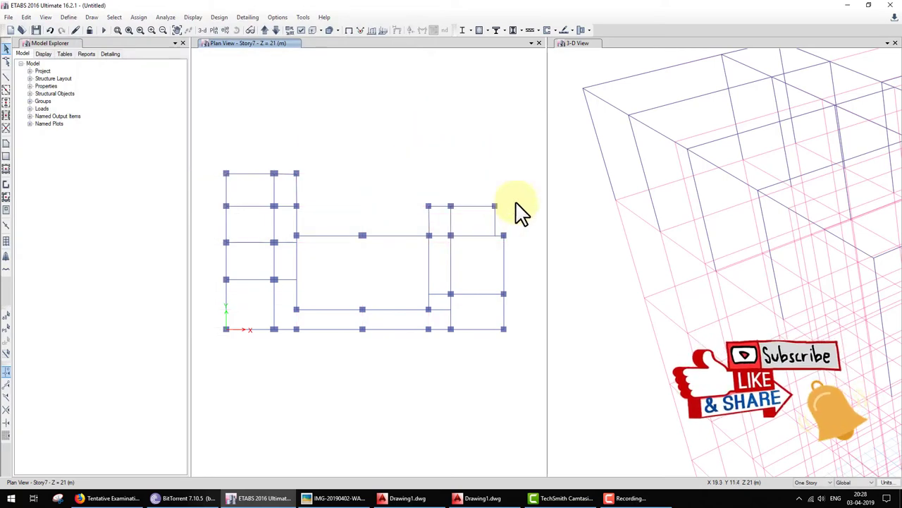
middle_drag(455, 292, 462, 272)
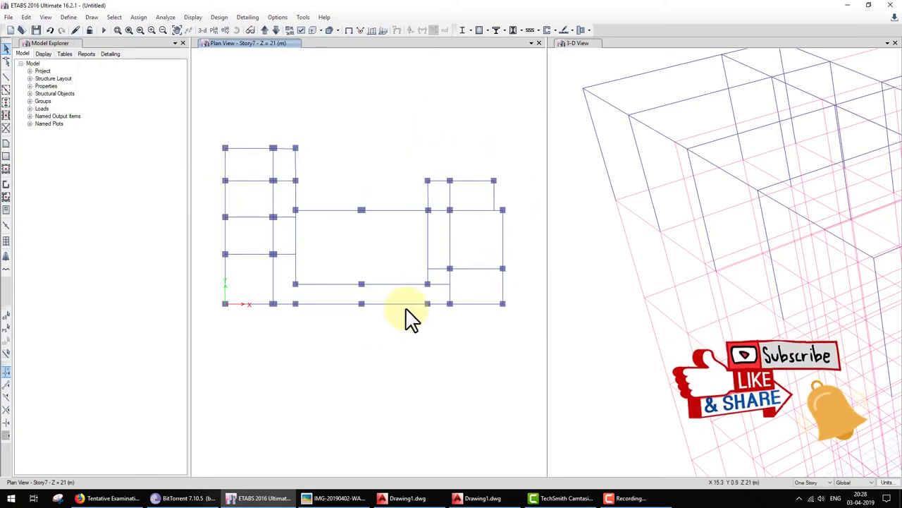
right_click(371, 163)
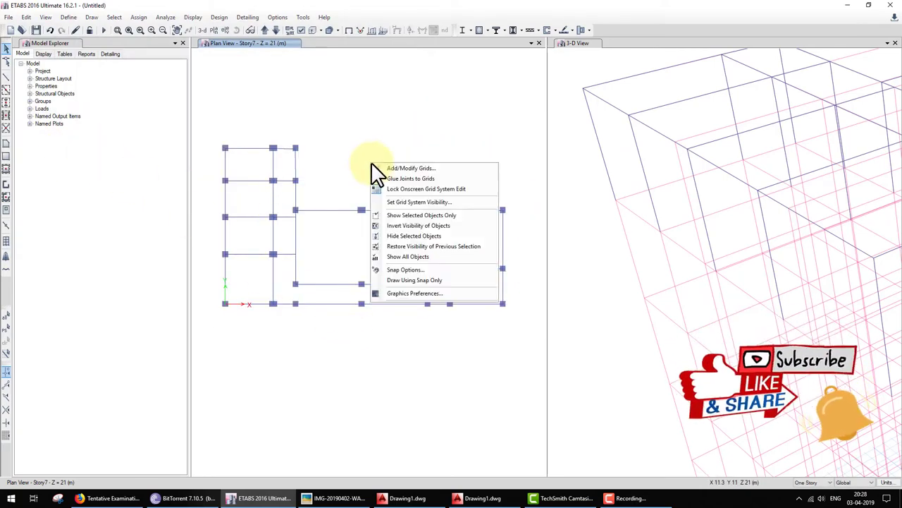
click(412, 203)
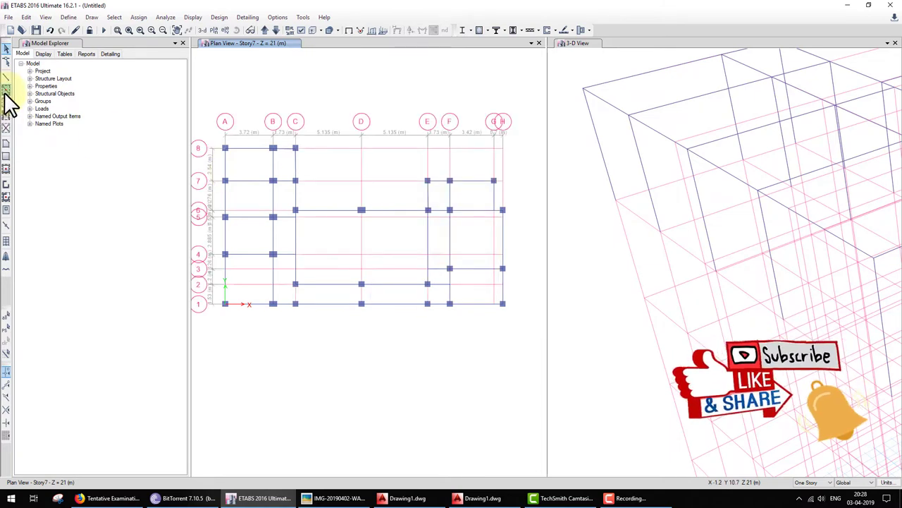
click(5, 90)
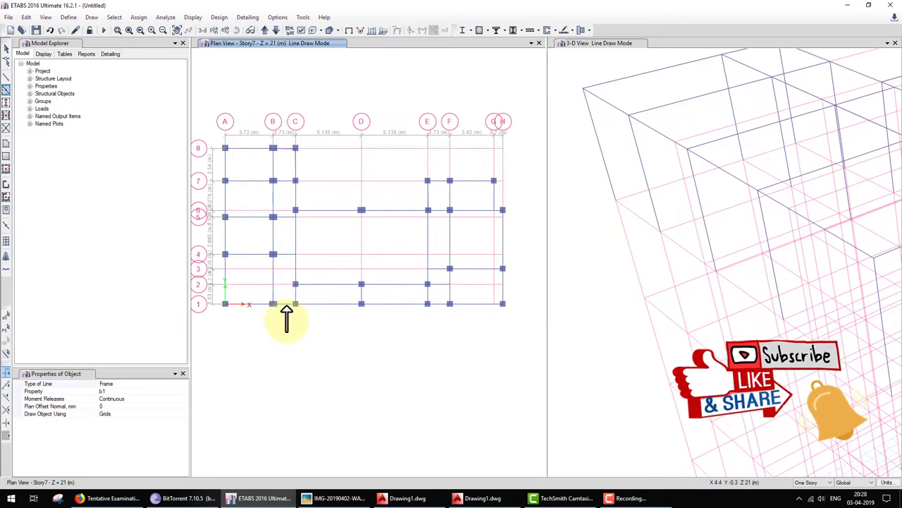
Glance at the floor-7 sketch and hide the grid lines on the Story7 plan
click(310, 501)
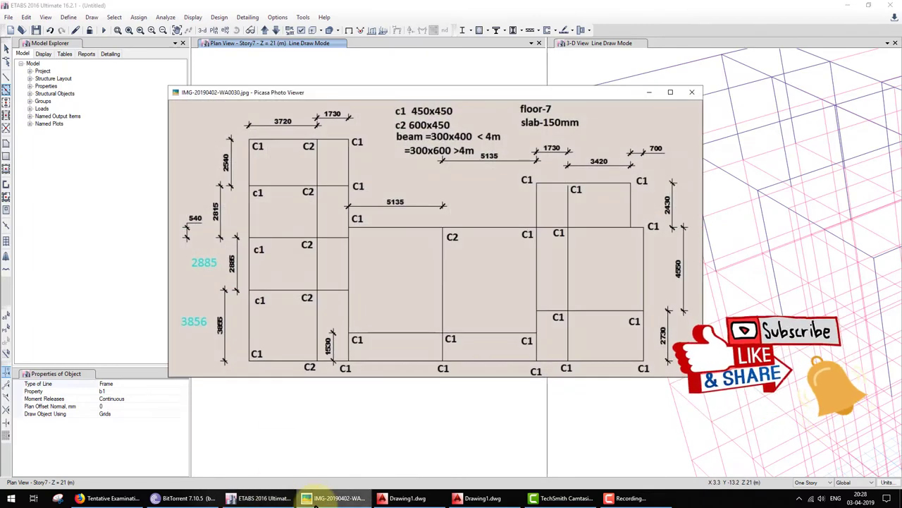
click(315, 502)
click(315, 502)
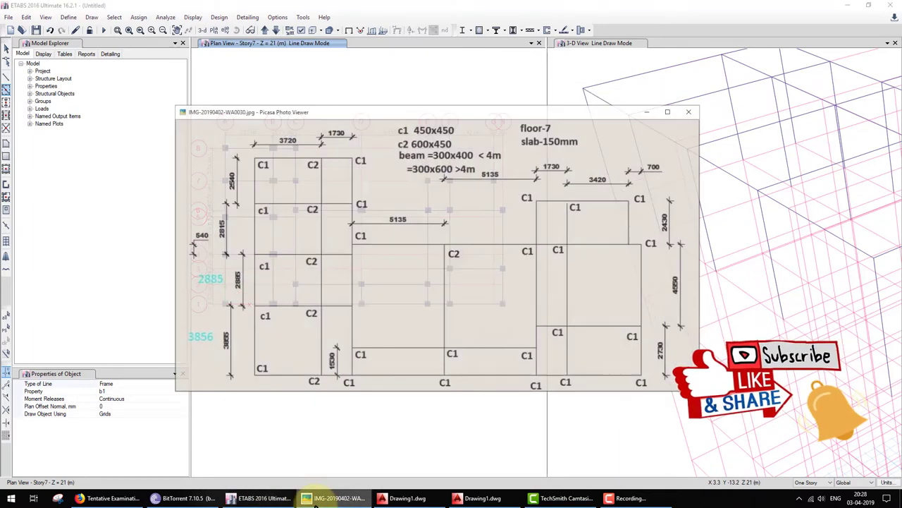
click(316, 502)
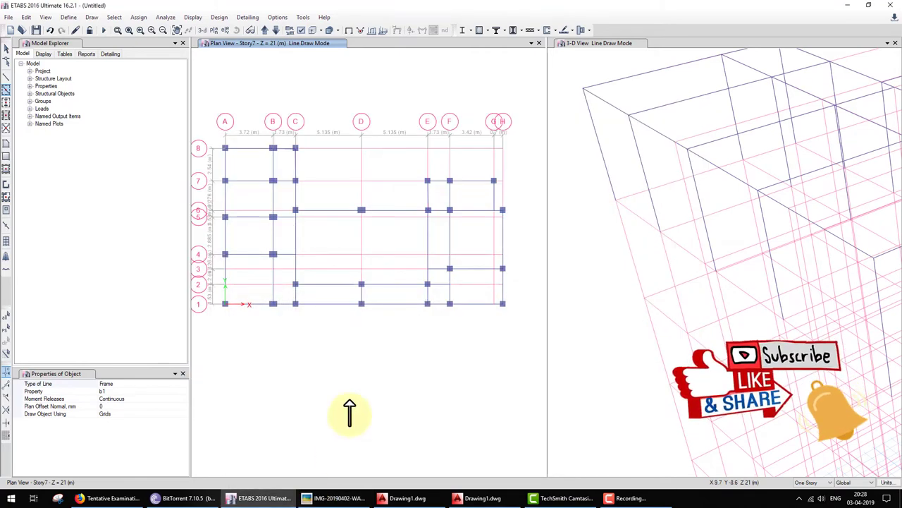
right_click(362, 350)
click(395, 389)
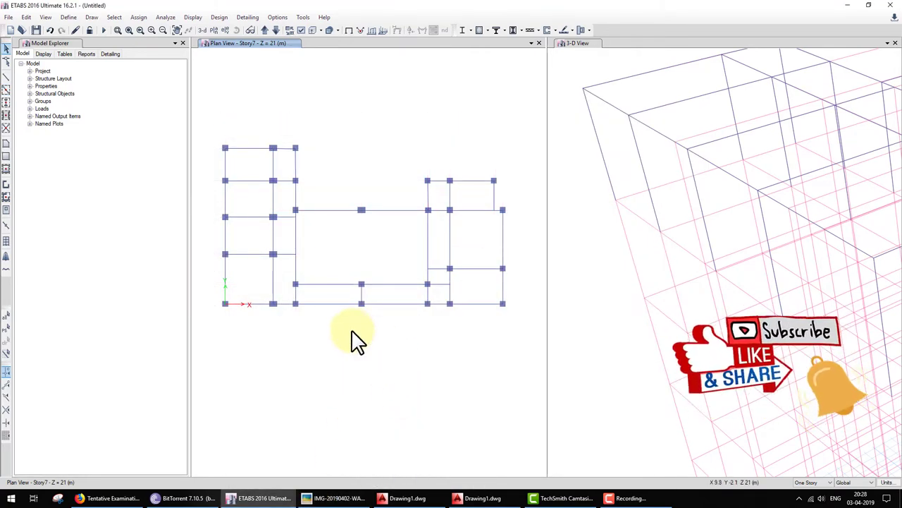
Flip repeatedly between the floor-7 reference sketch and the model plan to compare them
click(338, 498)
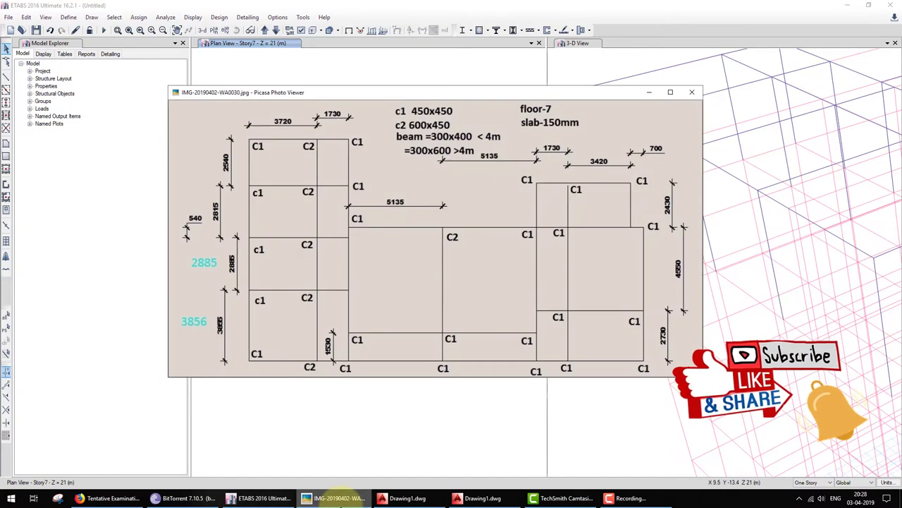
click(339, 498)
click(338, 498)
click(339, 498)
click(338, 498)
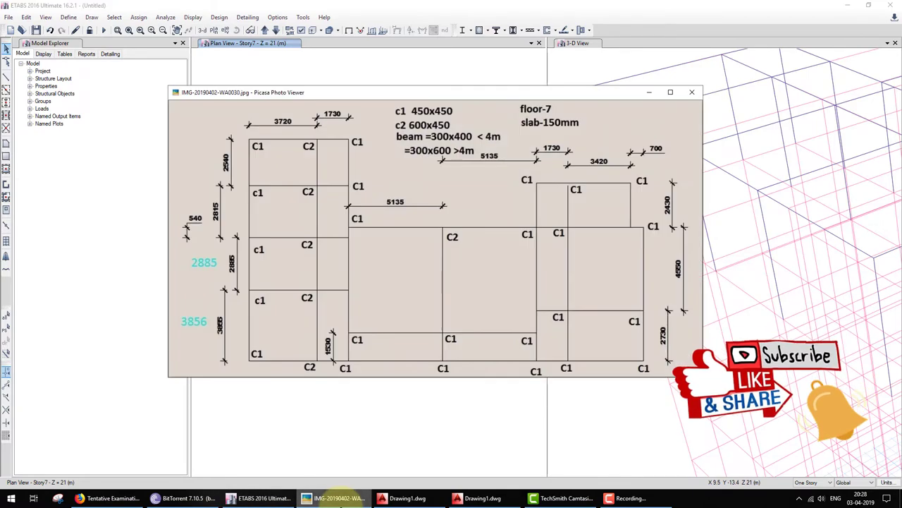
click(338, 498)
click(339, 498)
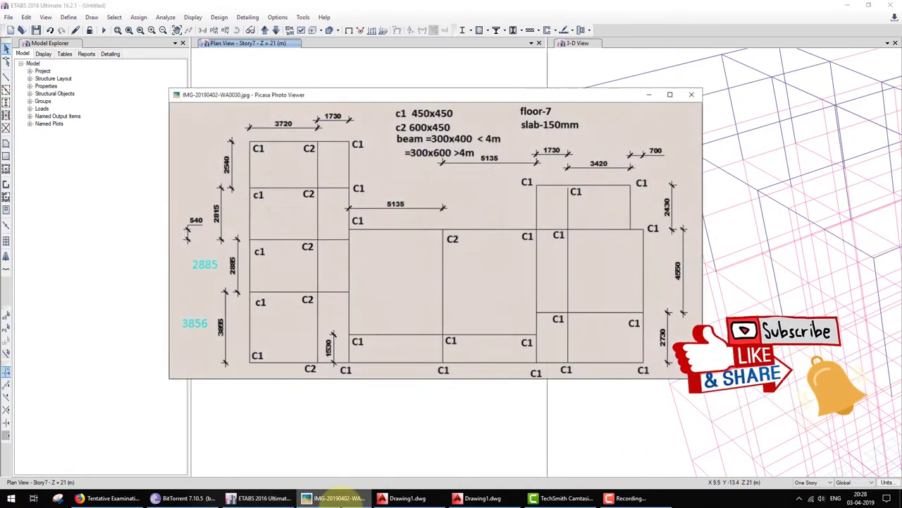
click(339, 497)
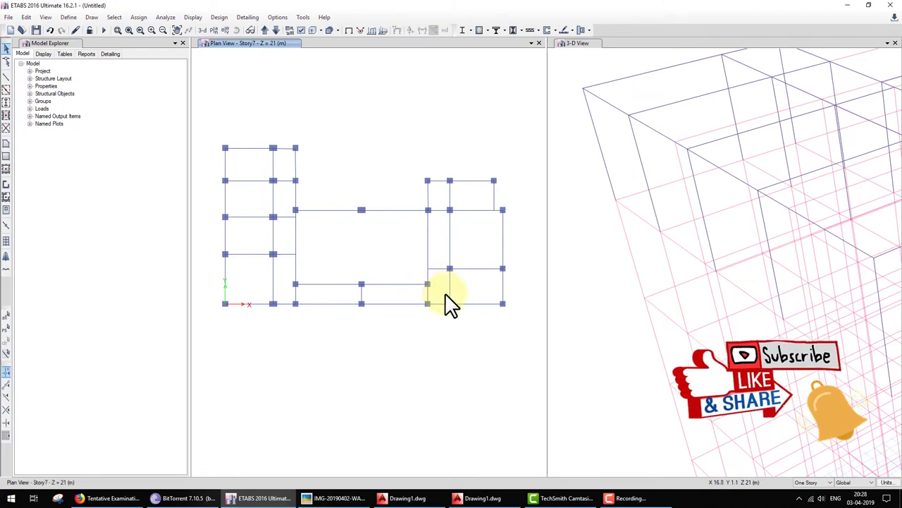
click(338, 497)
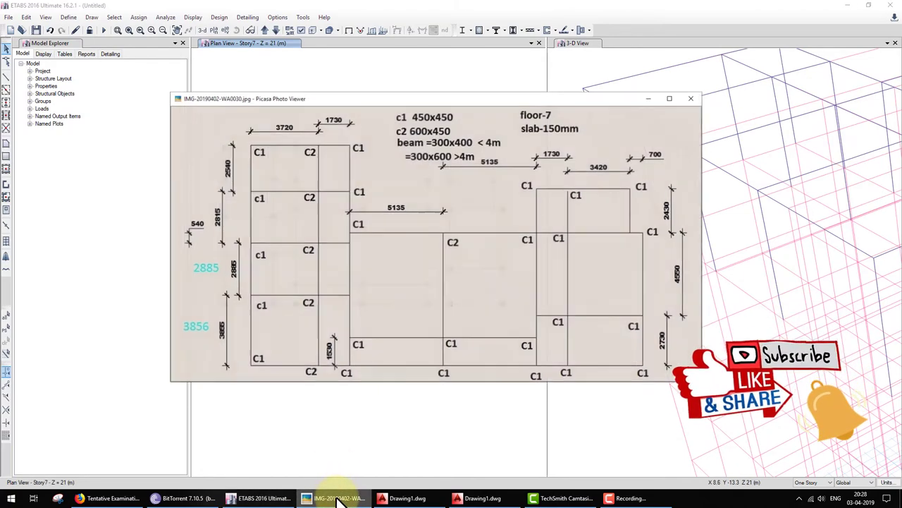
click(338, 498)
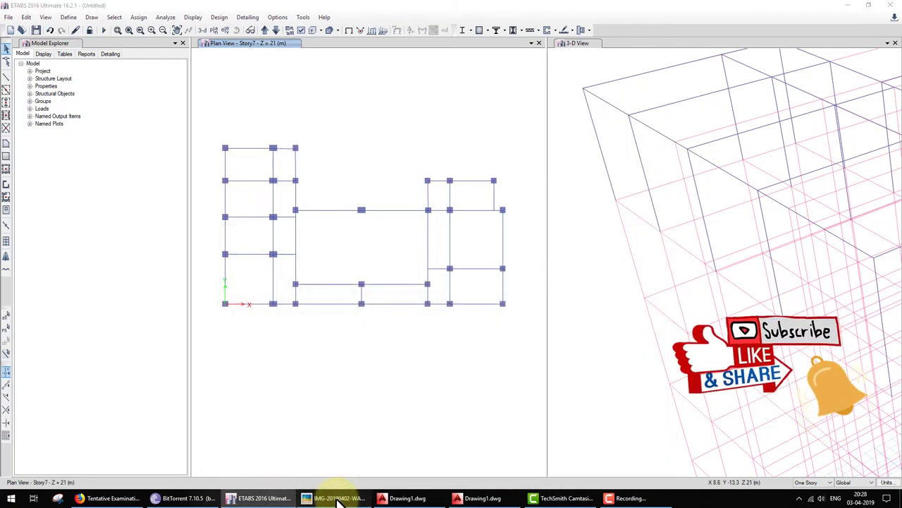
click(338, 498)
click(338, 497)
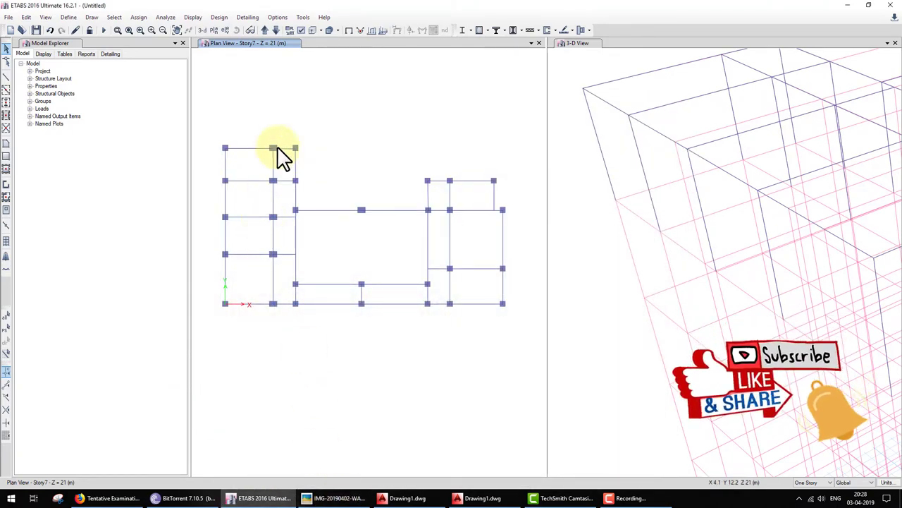
scroll(279, 157, up, 4)
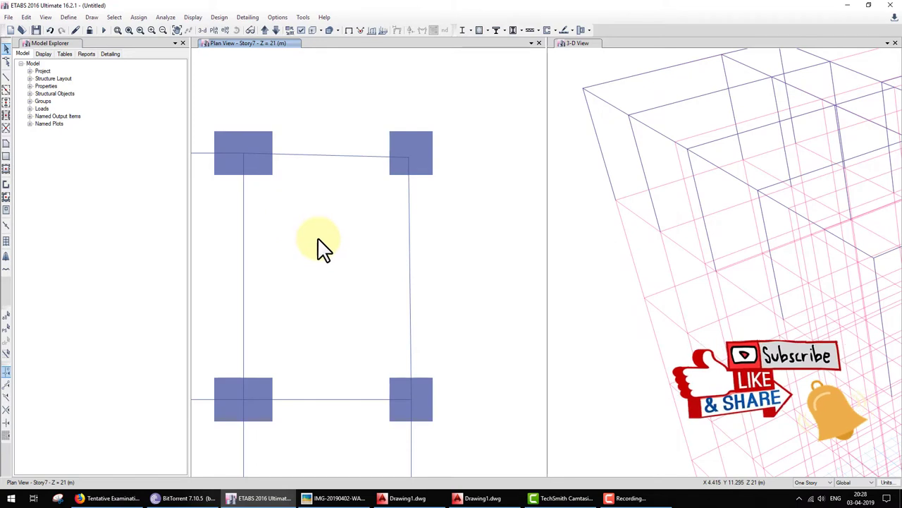
scroll(336, 255, down, 3)
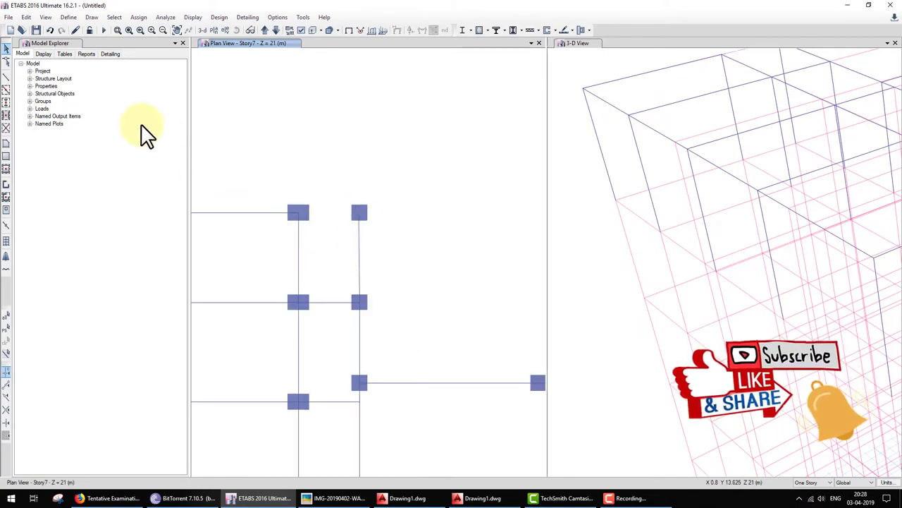
click(7, 78)
click(305, 211)
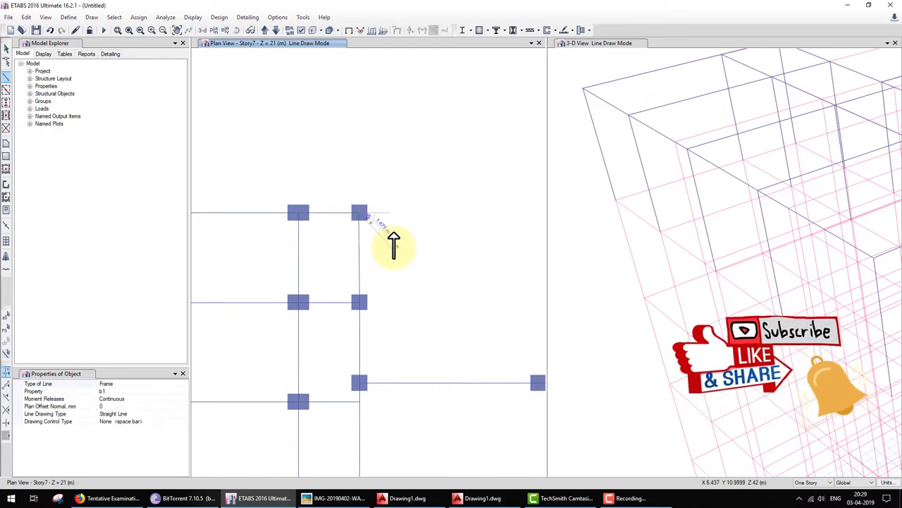
key(Escape)
scroll(365, 229, down, 3)
scroll(372, 233, up, 3)
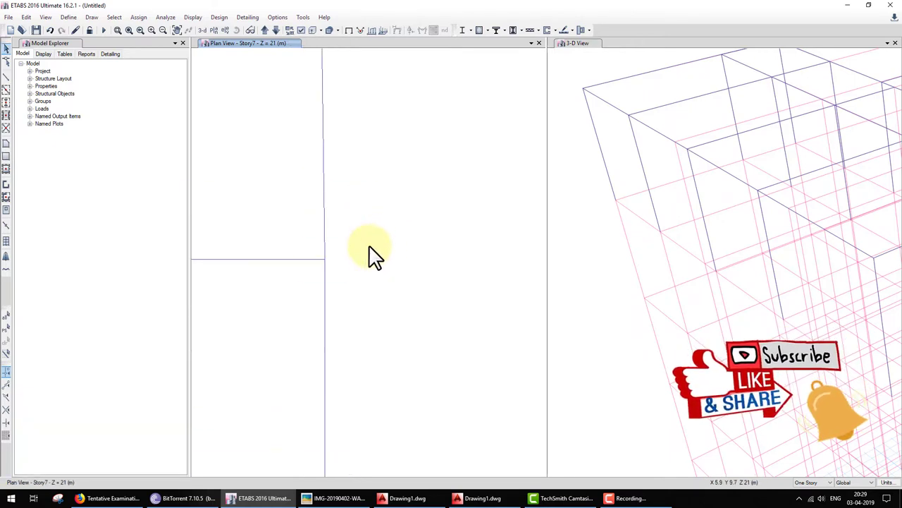
scroll(362, 262, down, 1)
scroll(374, 258, down, 2)
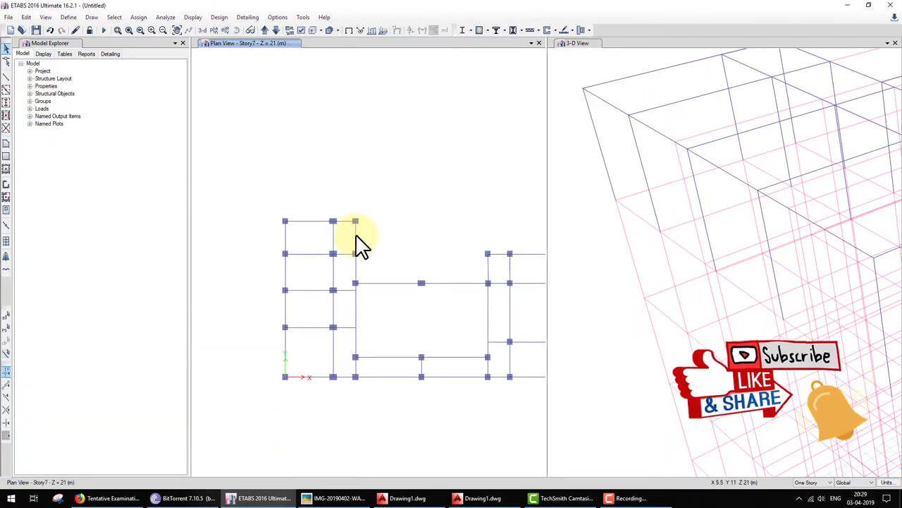
Show the plan grid lines, start and cancel a beam, then hide the grids again
right_click(409, 216)
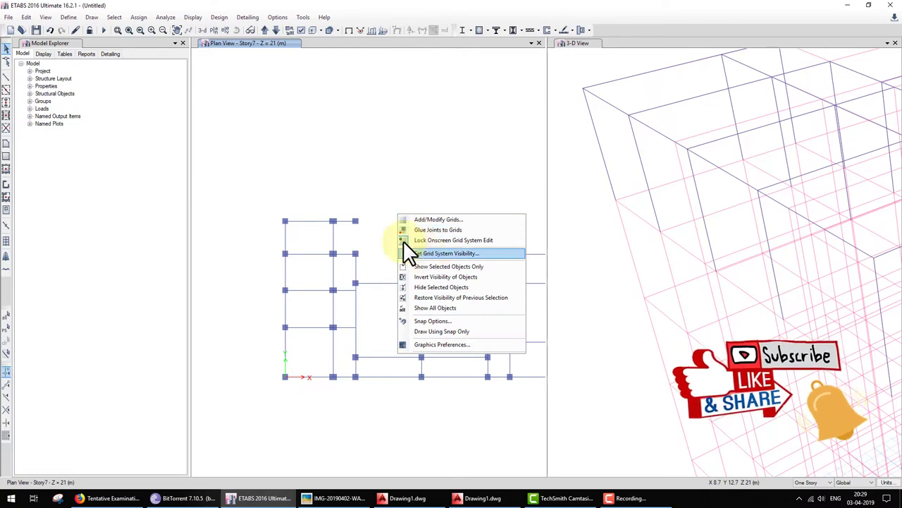
click(409, 252)
click(7, 89)
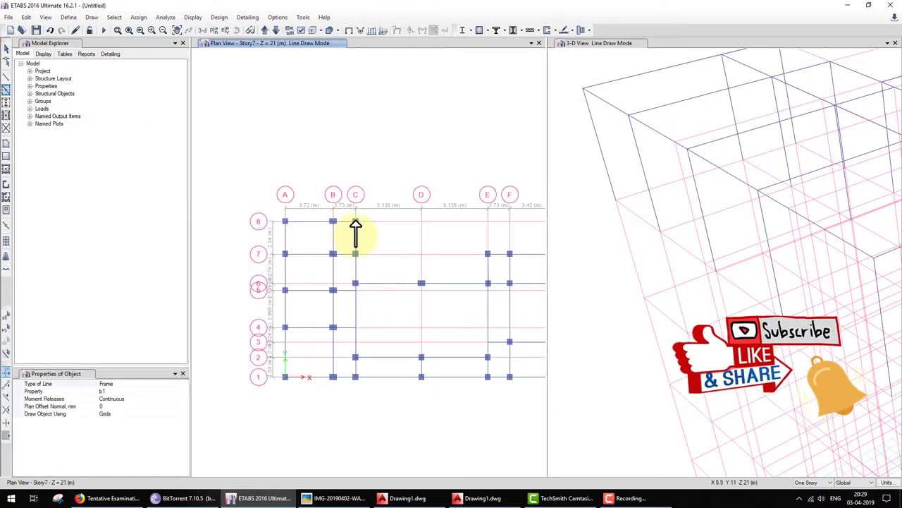
key(Escape)
scroll(355, 251, down, 2)
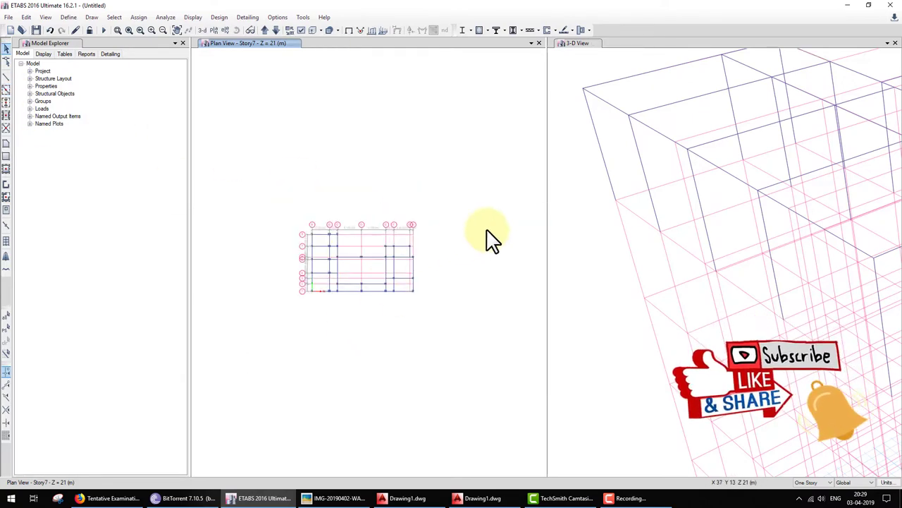
right_click(438, 203)
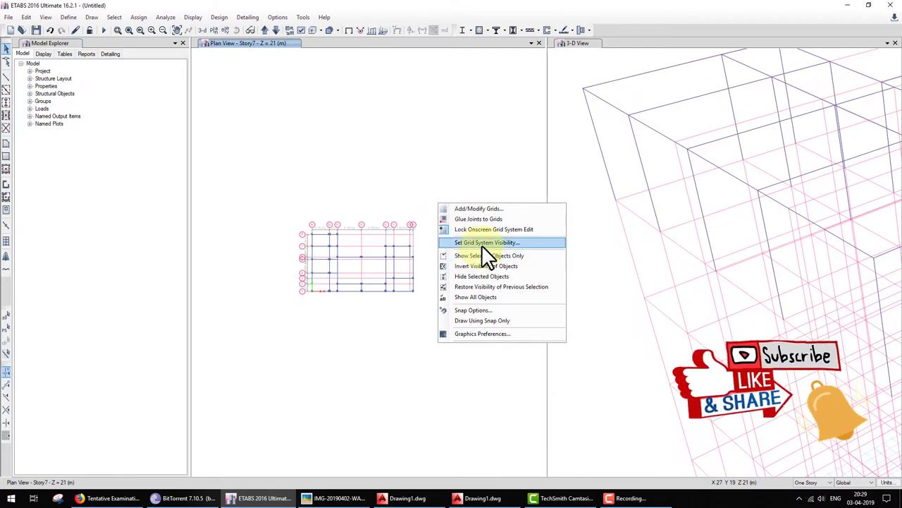
click(482, 247)
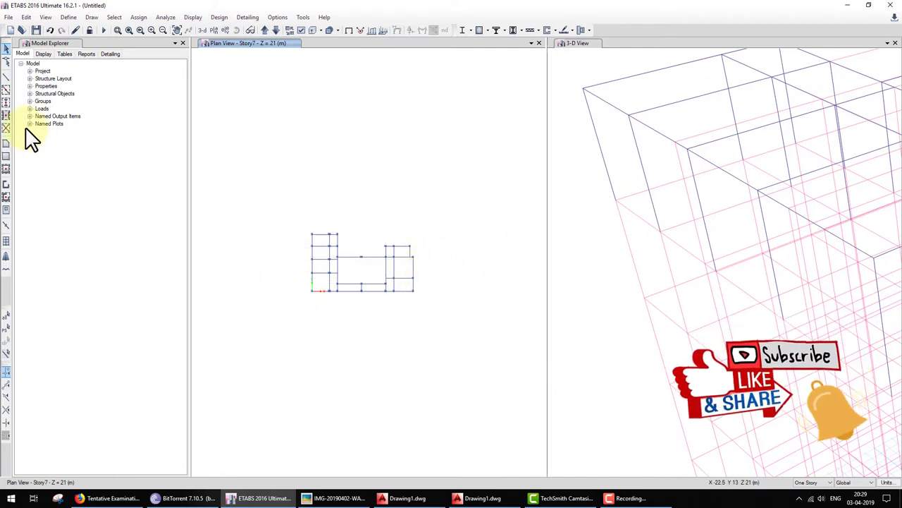
Show the grid lines again and set new beams to the b2 section
right_click(392, 200)
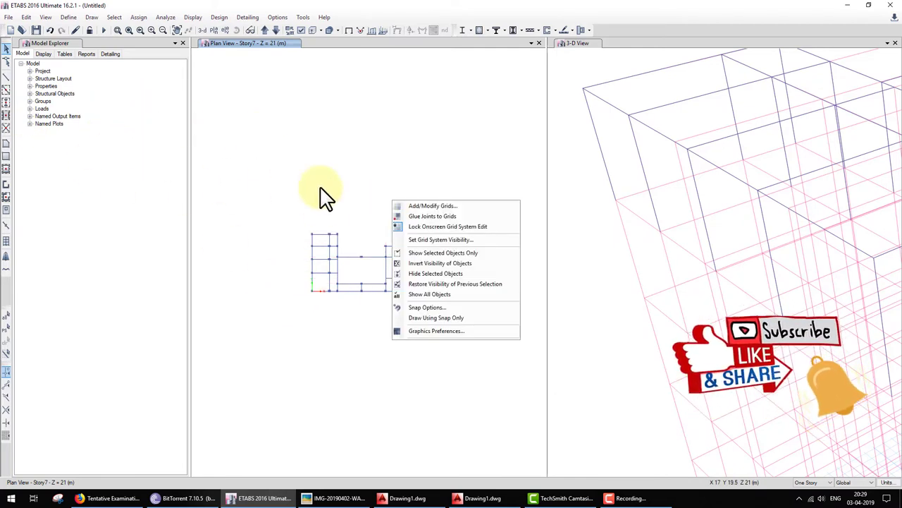
click(414, 239)
click(7, 91)
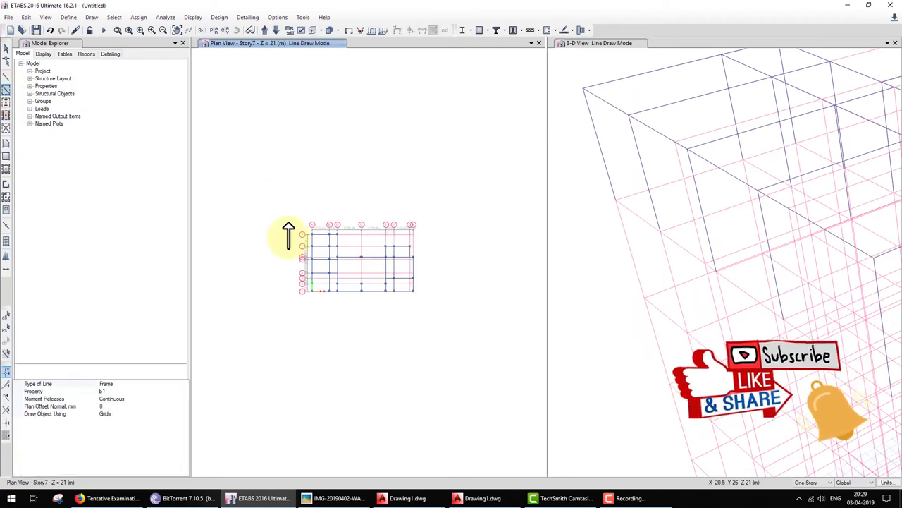
click(168, 392)
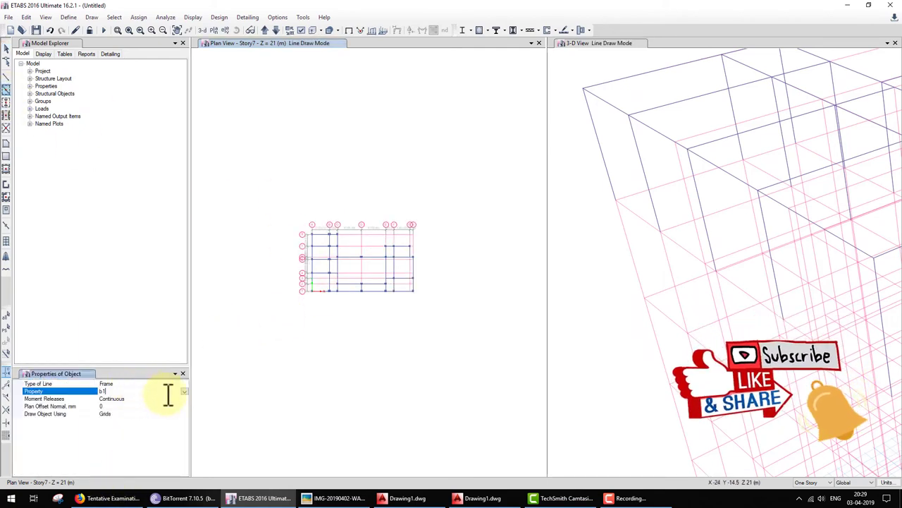
click(184, 392)
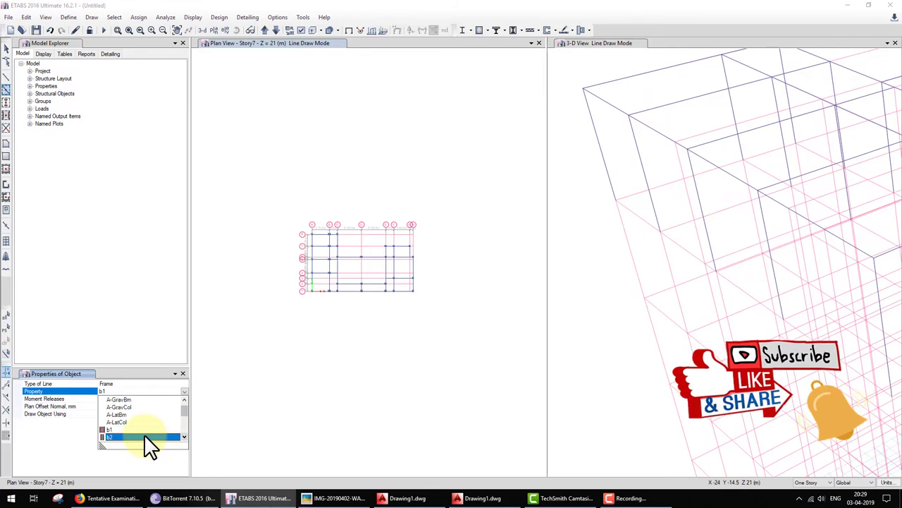
click(144, 434)
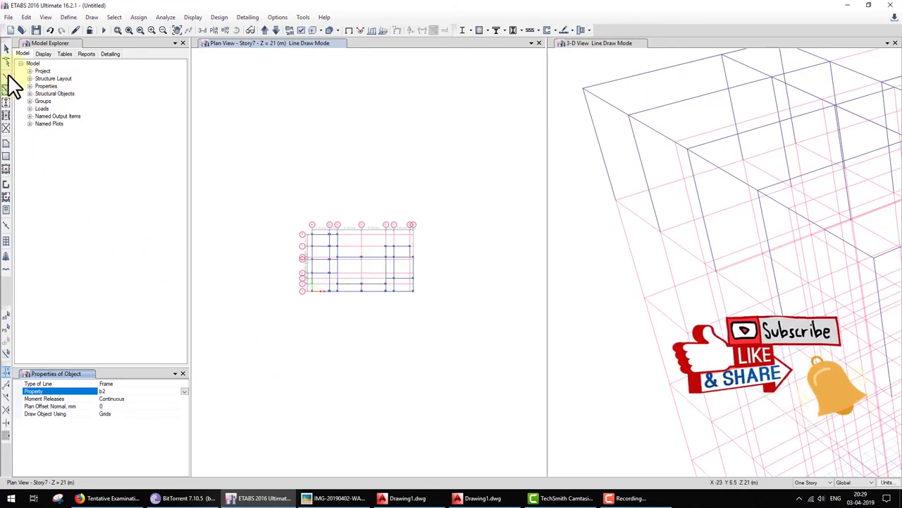
Draw a single b2 beam along grid D from D-6 down to the bottom edge
click(7, 78)
scroll(324, 244, up, 3)
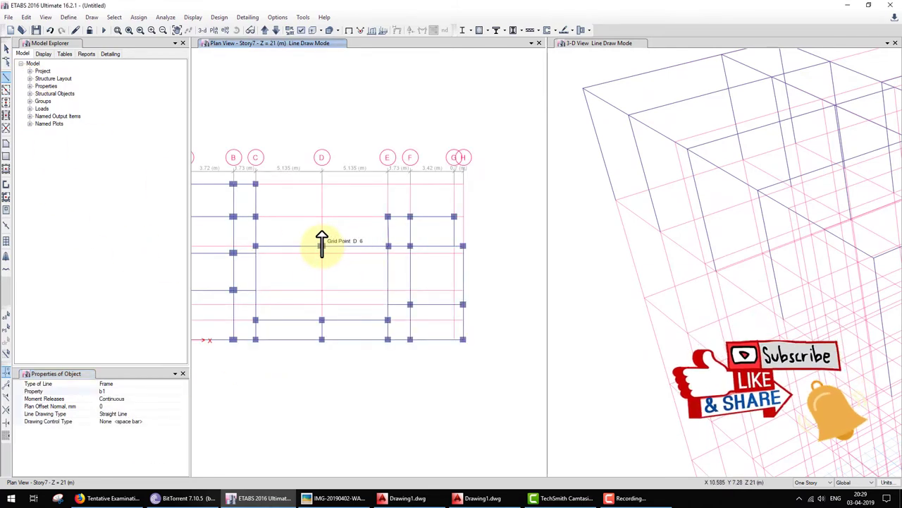
click(322, 245)
click(322, 320)
key(Escape)
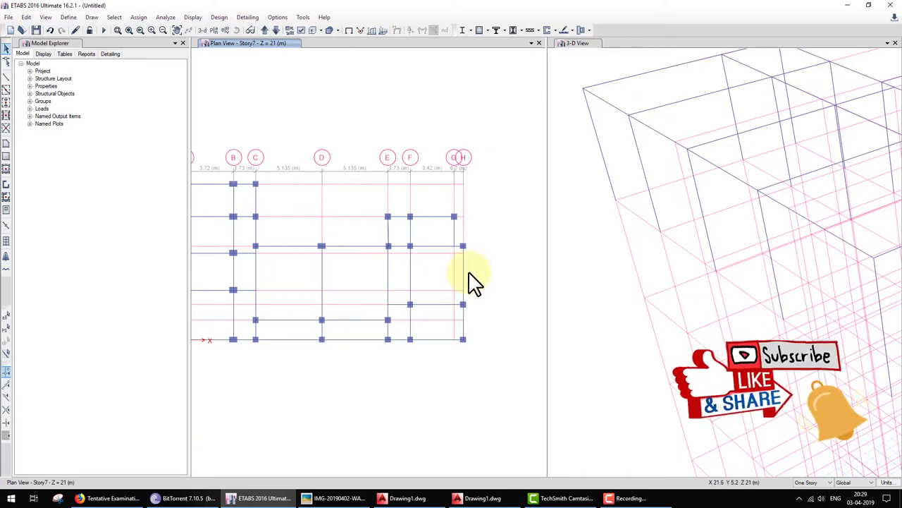
scroll(474, 281, down, 3)
right_click(461, 202)
Hide the plan grid lines and pan the 3-D view to show the whole building
click(485, 243)
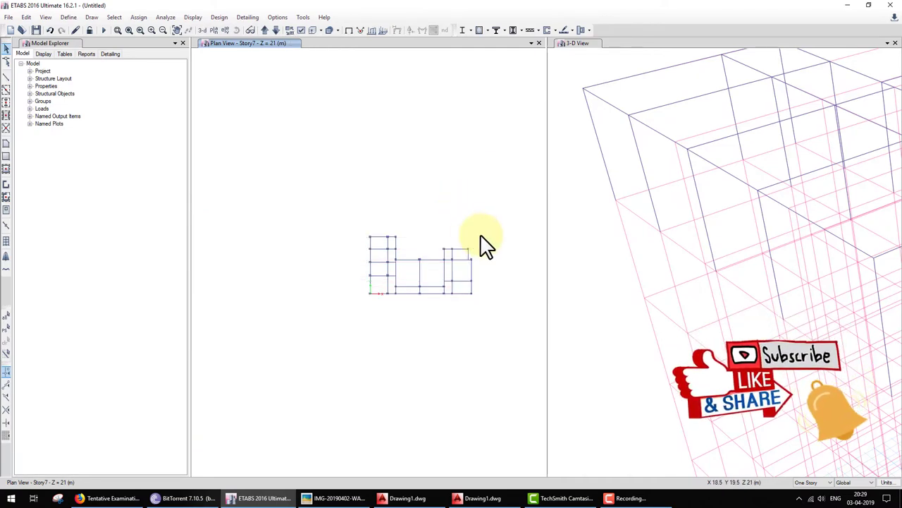
scroll(625, 246, down, 3)
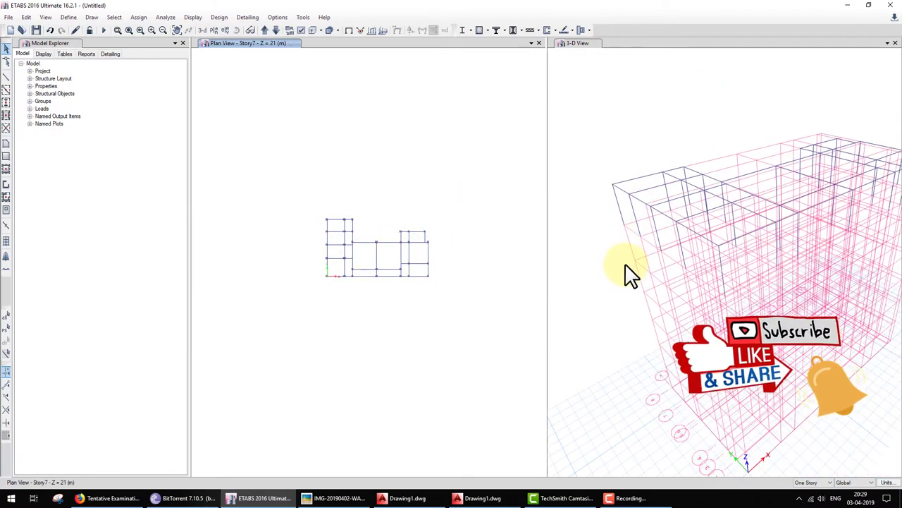
middle_drag(628, 282, 649, 266)
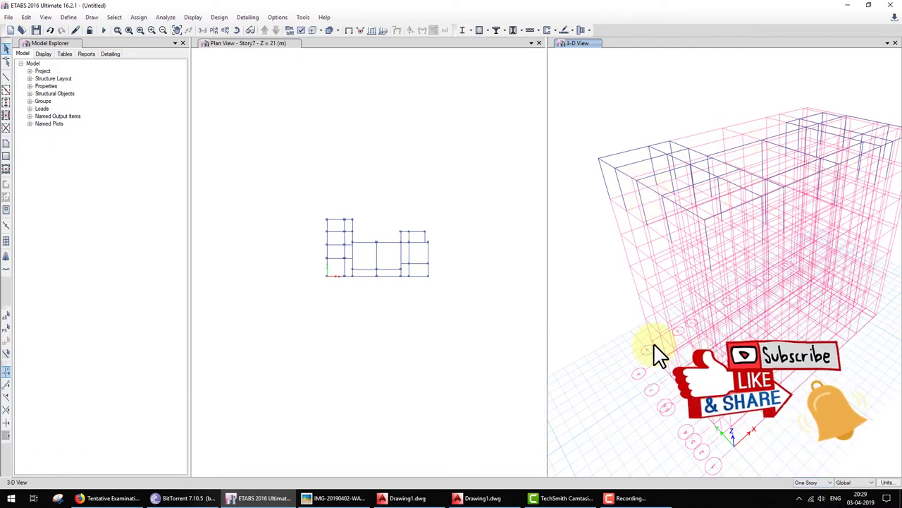
middle_drag(620, 296, 628, 252)
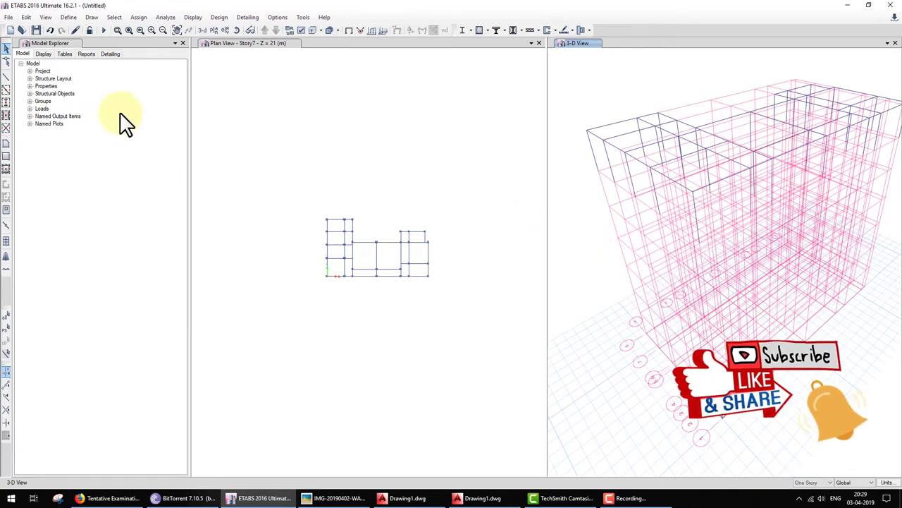
click(67, 18)
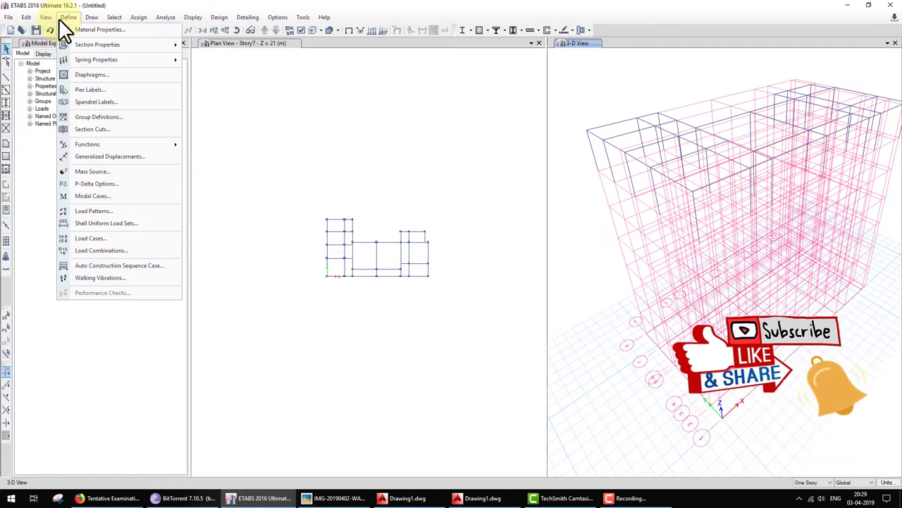
mouse_move(26, 17)
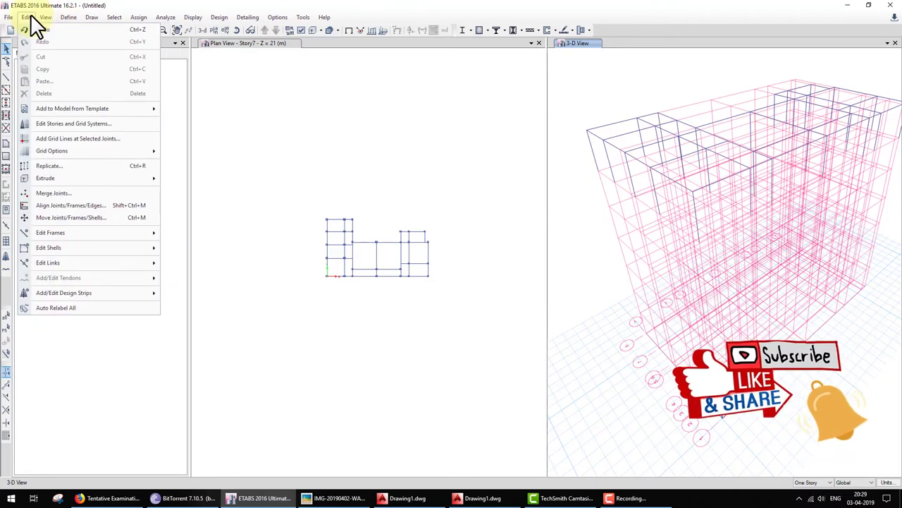
Set up Replicate for stories and select every object on Story7
click(49, 166)
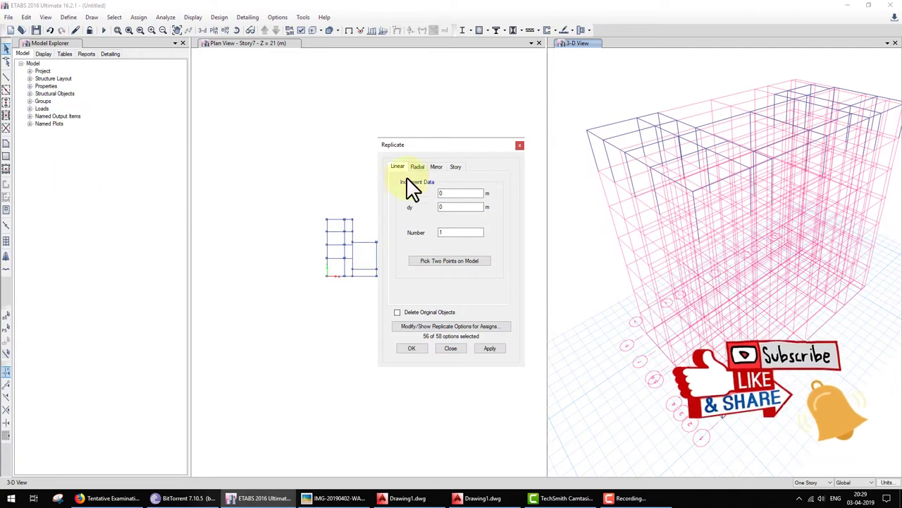
mouse_move(441, 150)
mouse_down()
mouse_move(139, 91)
mouse_move(119, 103)
mouse_up()
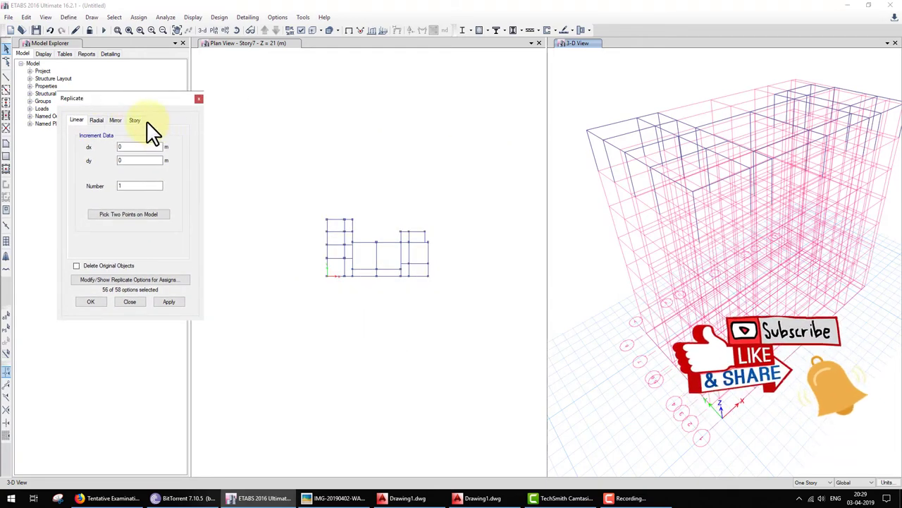
click(136, 120)
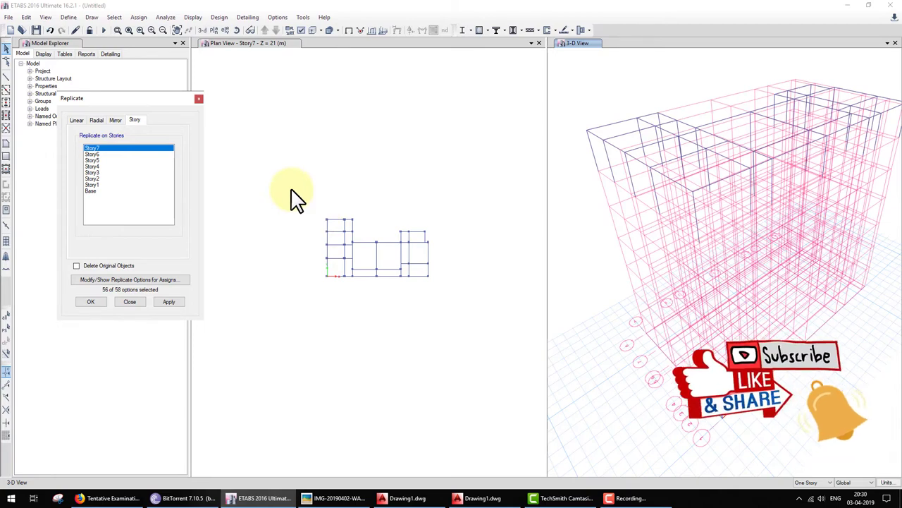
click(119, 17)
mouse_move(129, 29)
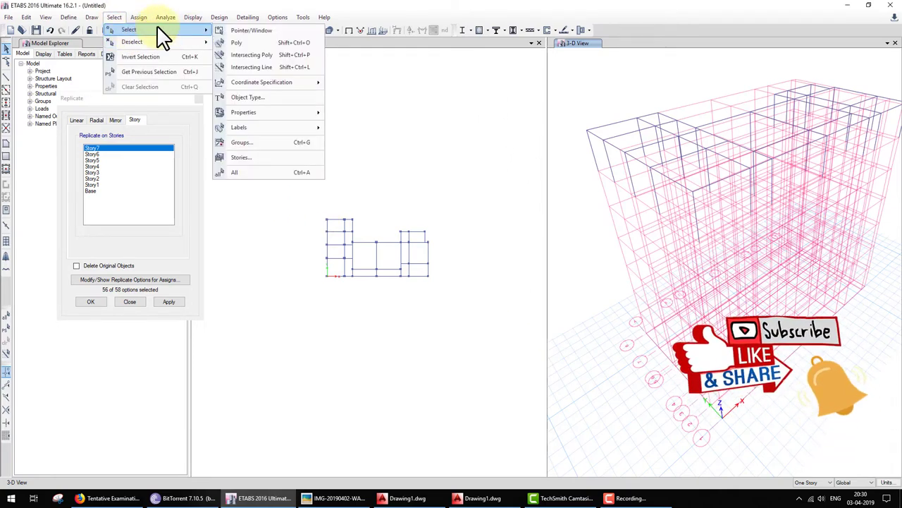
click(286, 157)
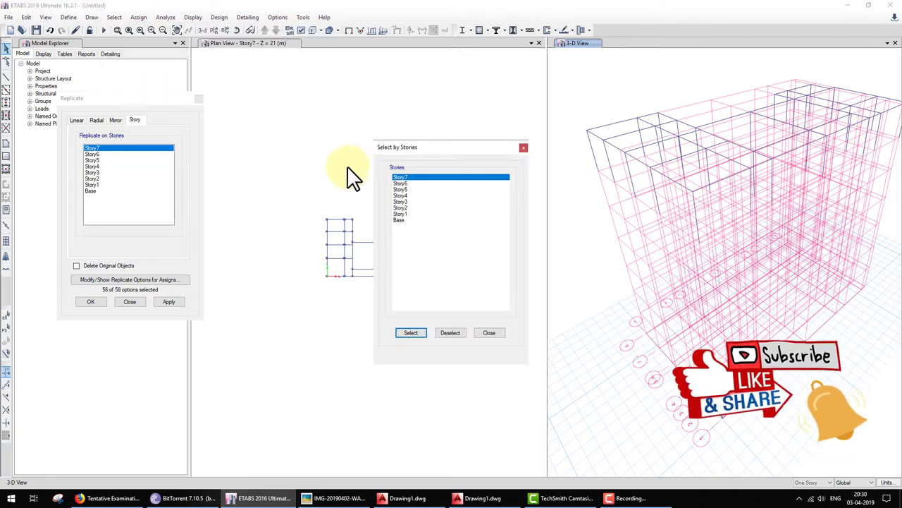
click(411, 332)
click(490, 332)
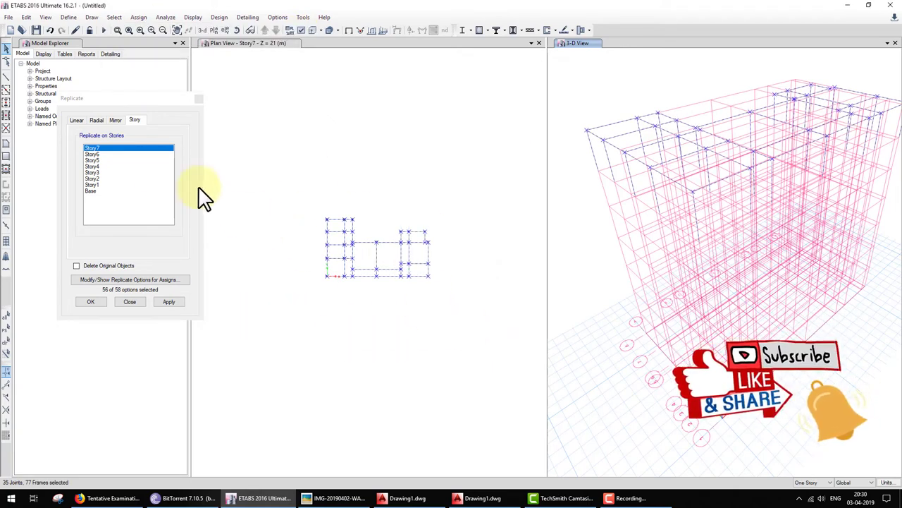
Replicate the Story7 framing onto Story6 through Base and close the dialog
click(94, 154)
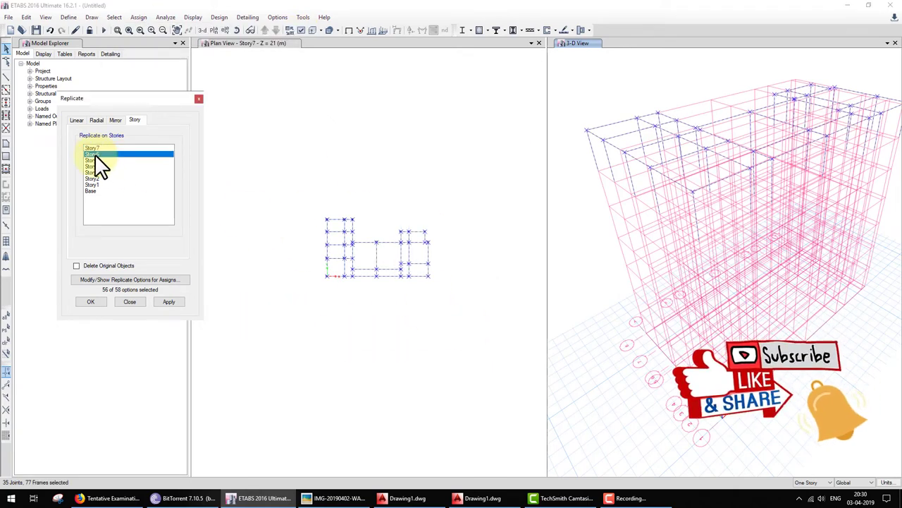
shift+click(93, 190)
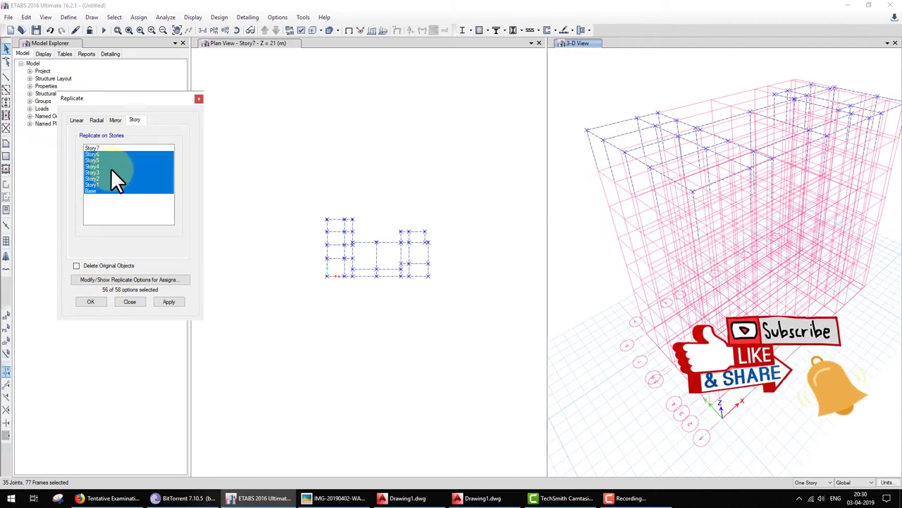
click(167, 301)
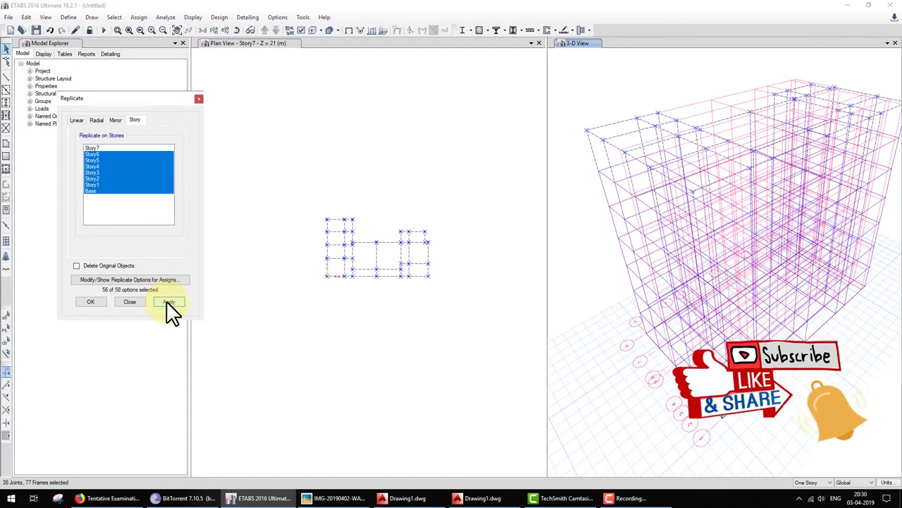
click(99, 302)
scroll(660, 288, down, 3)
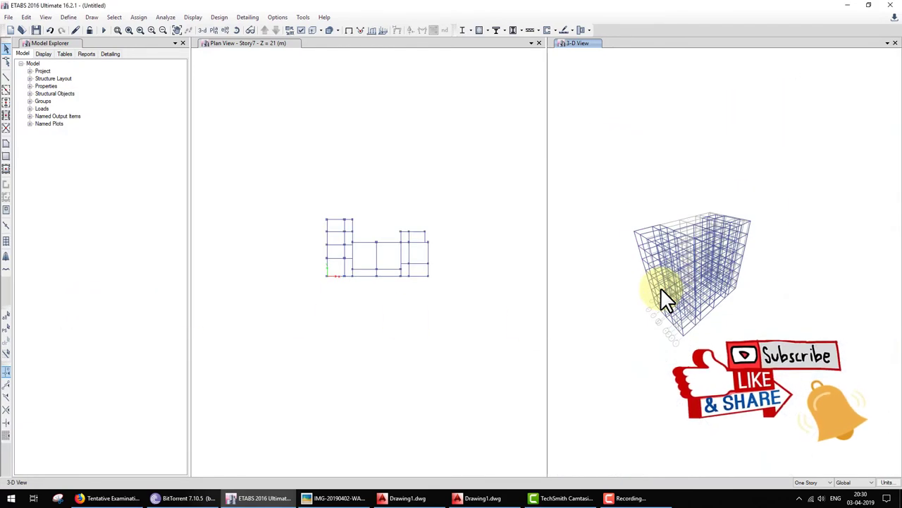
scroll(766, 252, up, 3)
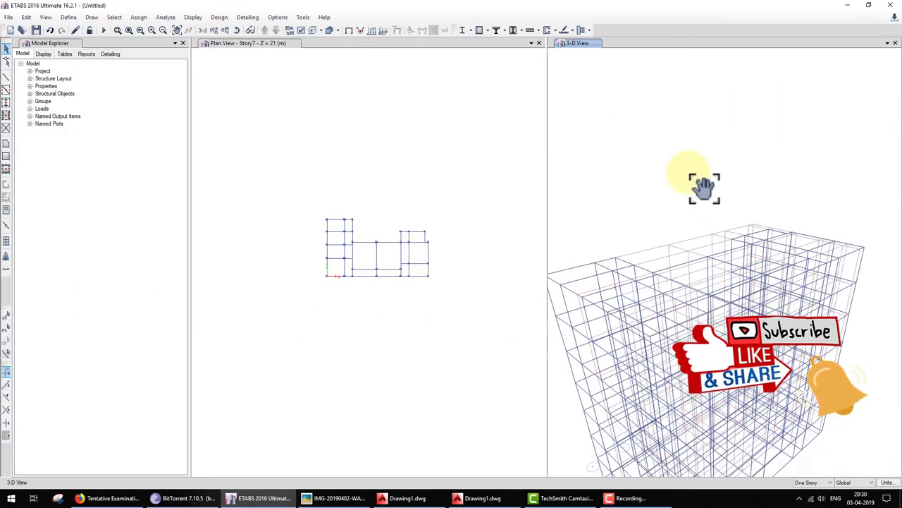
click(47, 17)
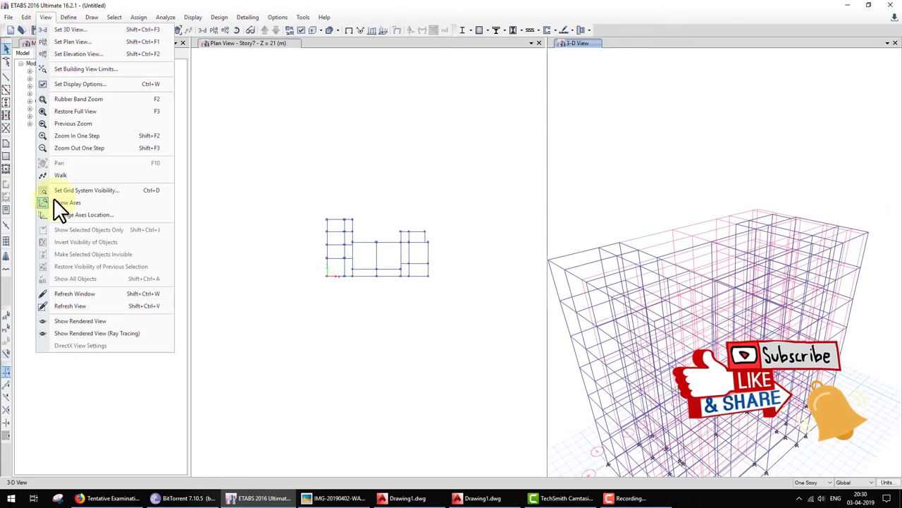
View and rotate the rendered 3-D building, close it, then set All Stories
click(86, 321)
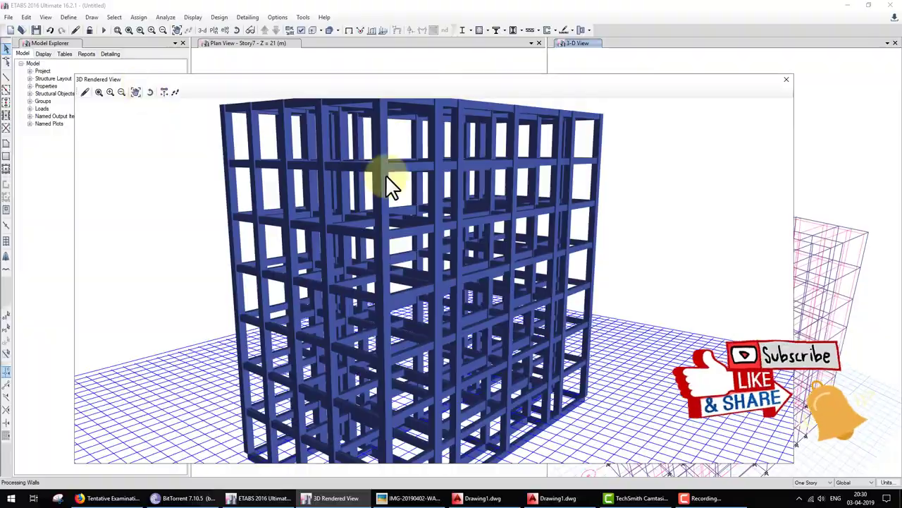
mouse_move(393, 187)
mouse_down()
mouse_move(397, 296)
mouse_move(235, 372)
mouse_move(146, 372)
mouse_move(360, 272)
mouse_move(293, 154)
mouse_move(575, 200)
mouse_move(677, 155)
mouse_up()
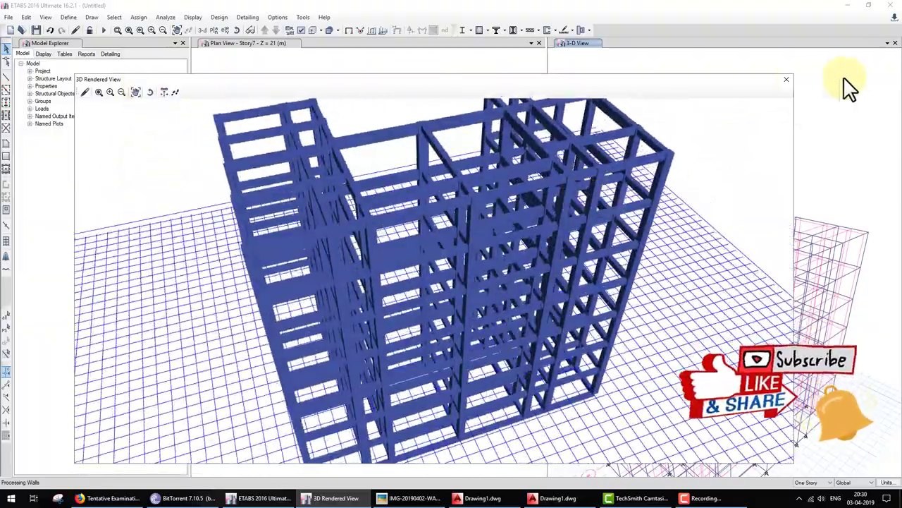
click(786, 78)
click(807, 497)
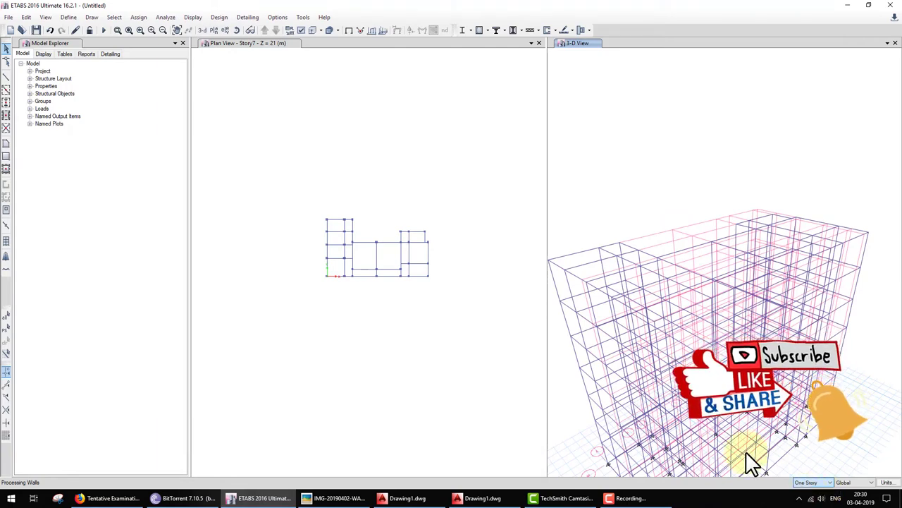
Add slab property Slab150 with M30 material, Membrane modelling and 150 mm thickness
click(69, 17)
mouse_move(106, 44)
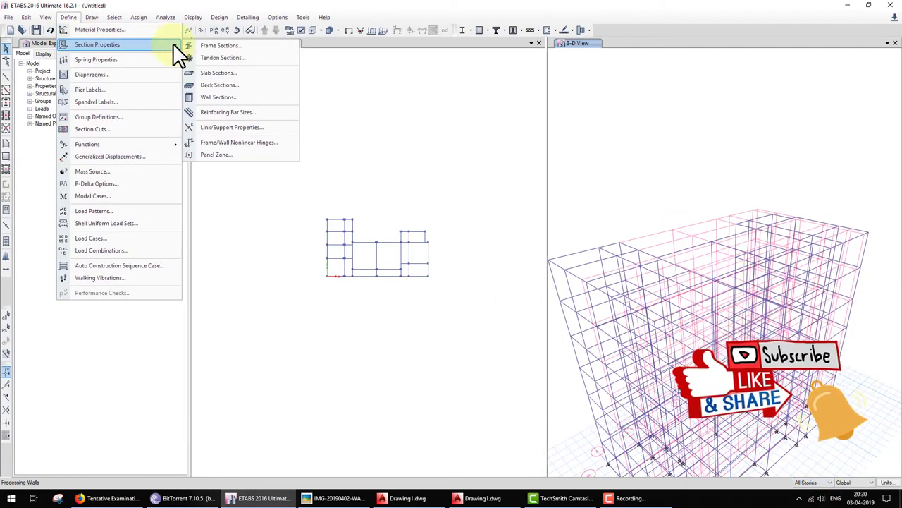
click(222, 73)
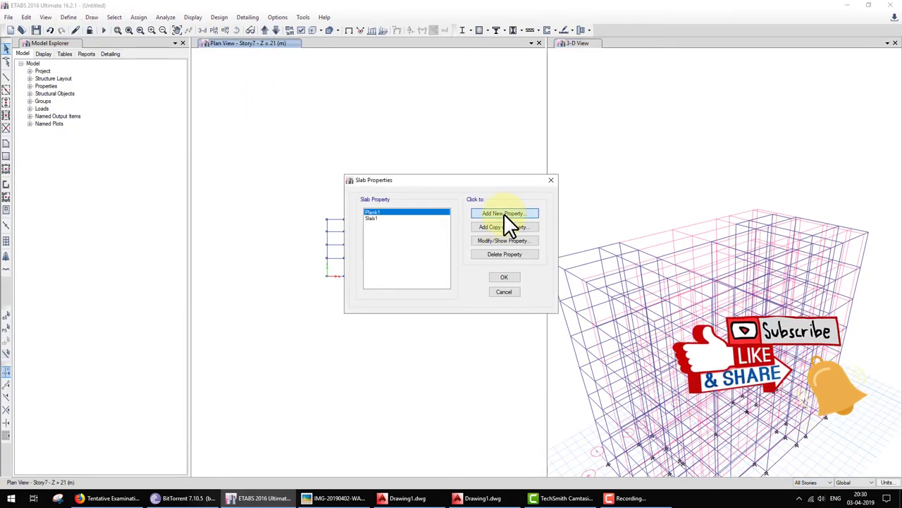
click(503, 214)
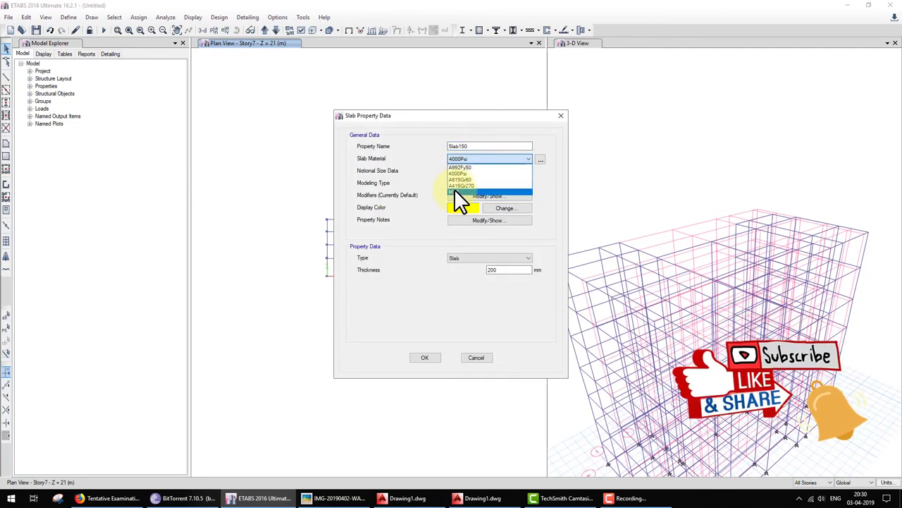
click(454, 190)
double_click(509, 269)
text(150)
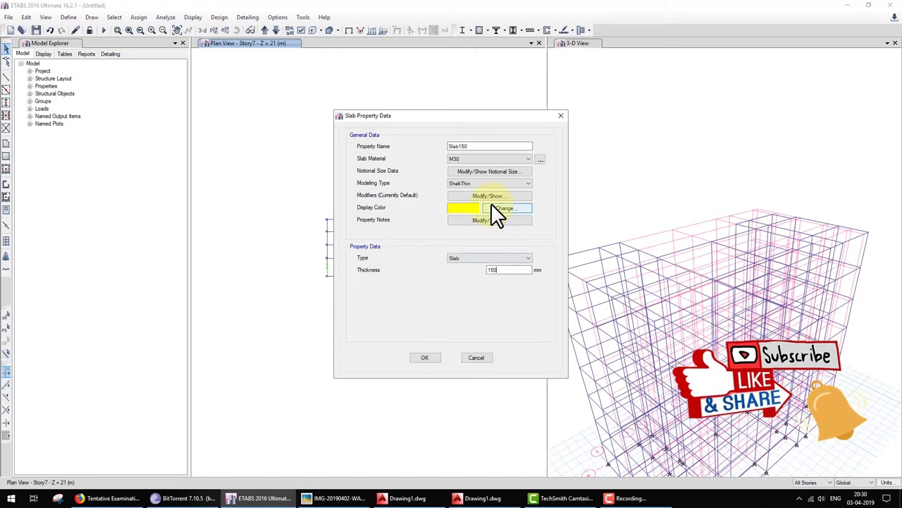
click(492, 184)
click(468, 204)
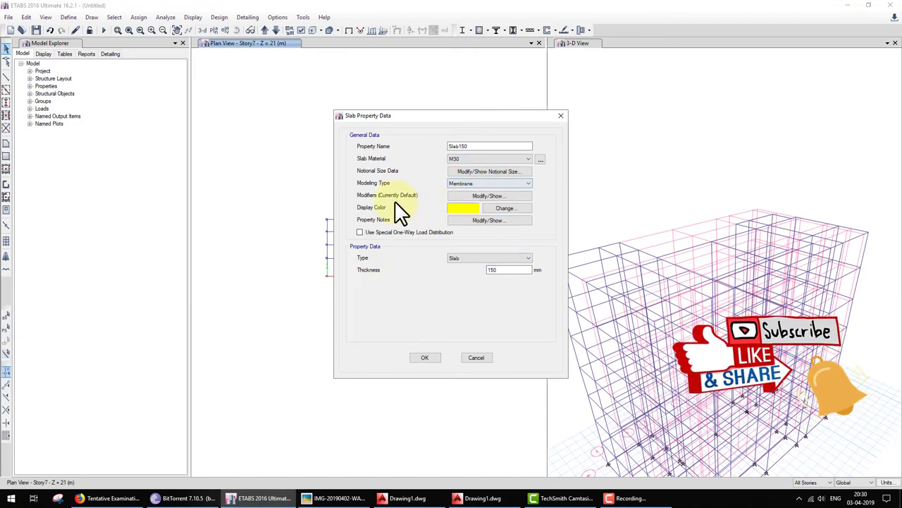
click(426, 356)
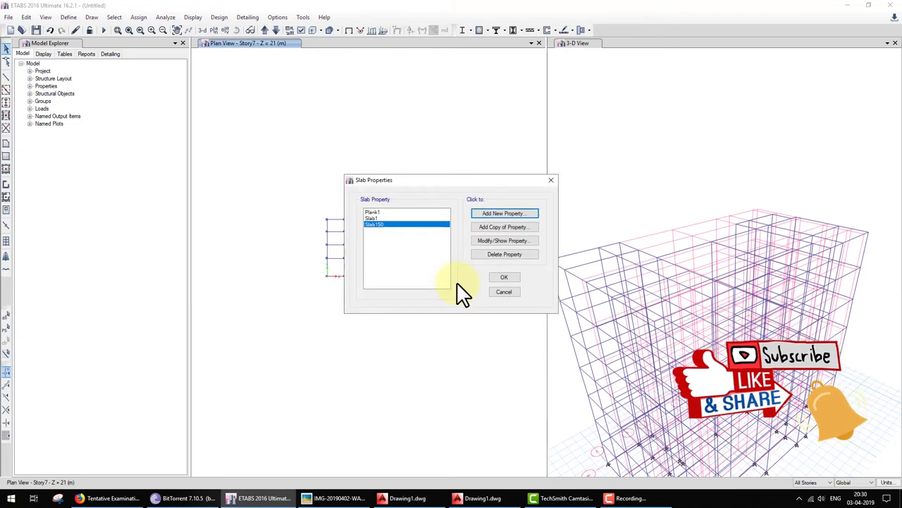
click(505, 277)
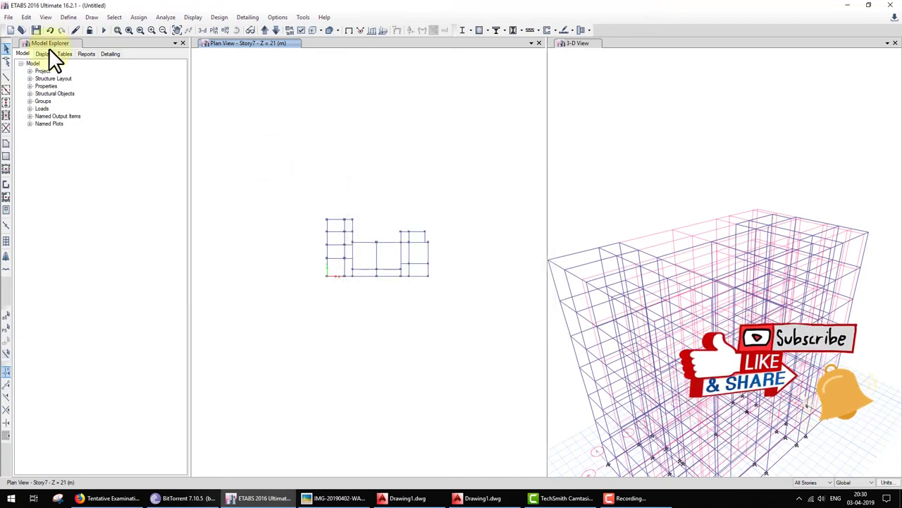
Draw rectangular Slab1 floors over the leftmost column of bays
click(5, 169)
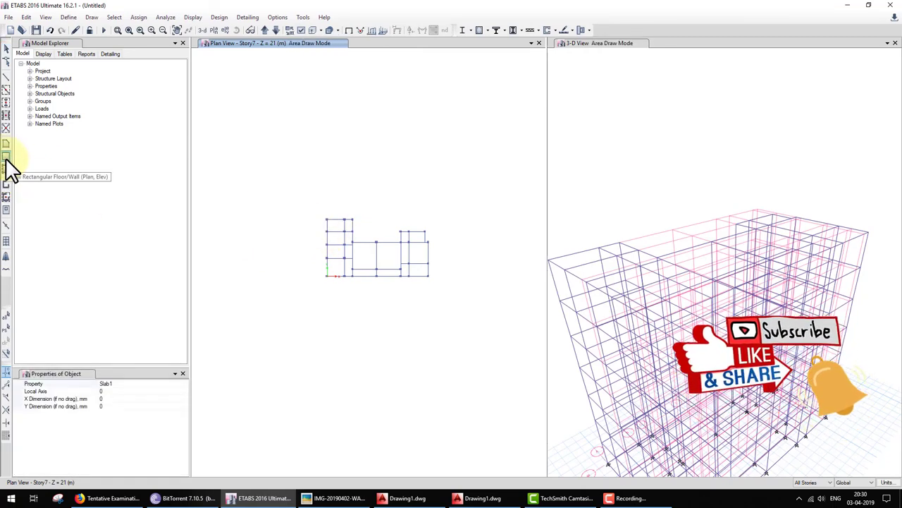
click(172, 384)
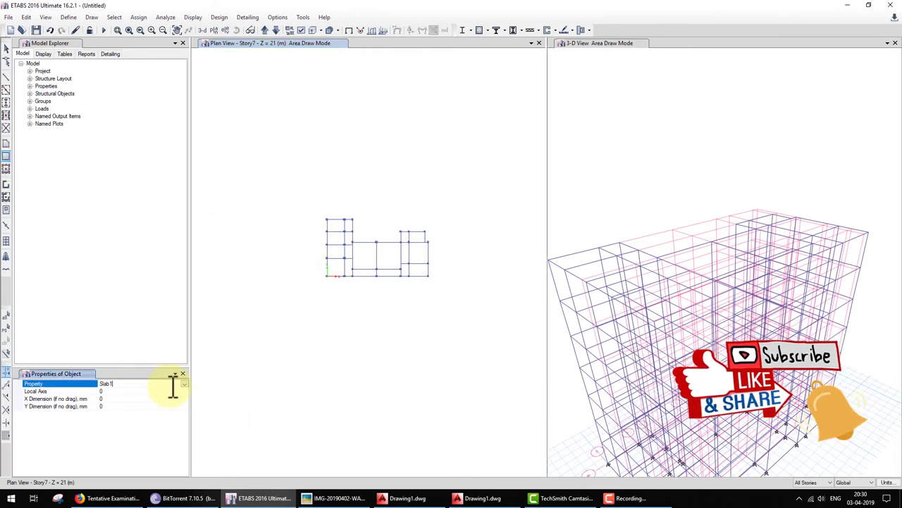
click(182, 384)
click(116, 422)
scroll(354, 231, up, 2)
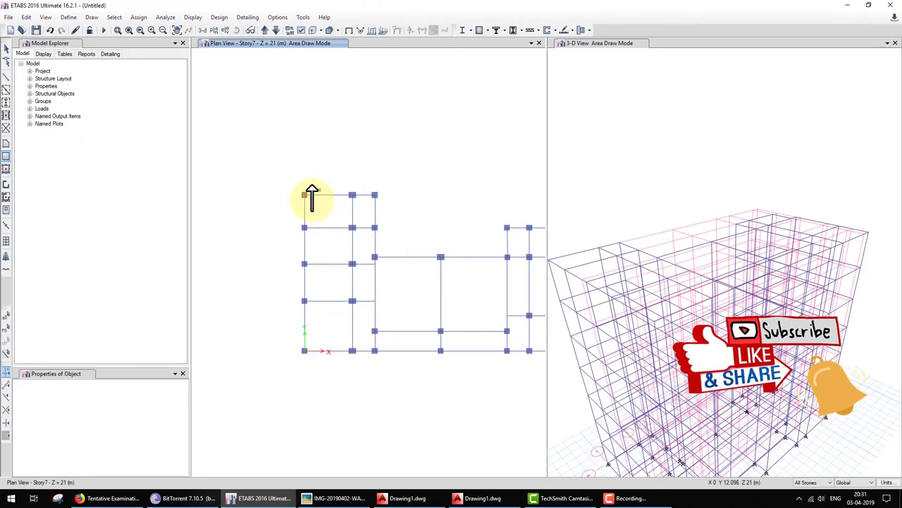
mouse_move(312, 199)
mouse_down()
mouse_move(352, 227)
mouse_move(353, 349)
mouse_up()
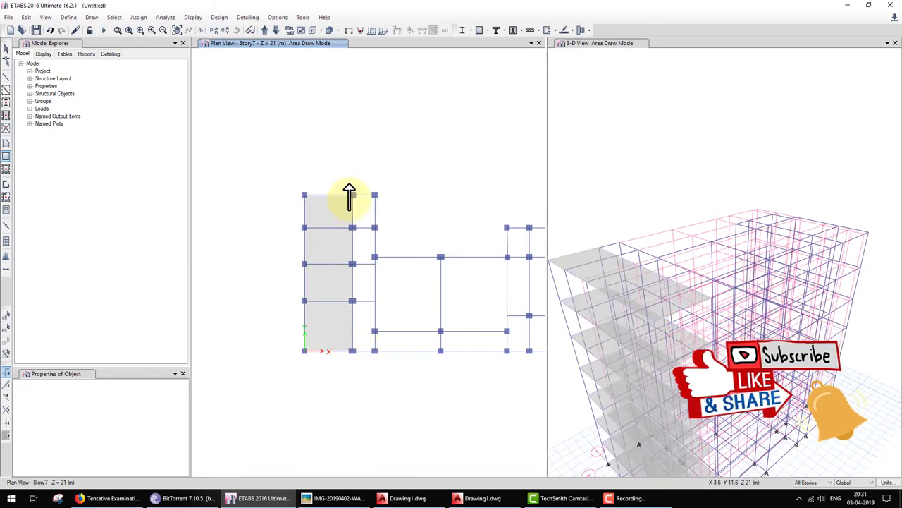
drag(352, 190, 375, 350)
Cover the middle bays, the narrow right-wing strip and the right-hand bays with slabs
middle_drag(419, 292, 333, 230)
key(Escape)
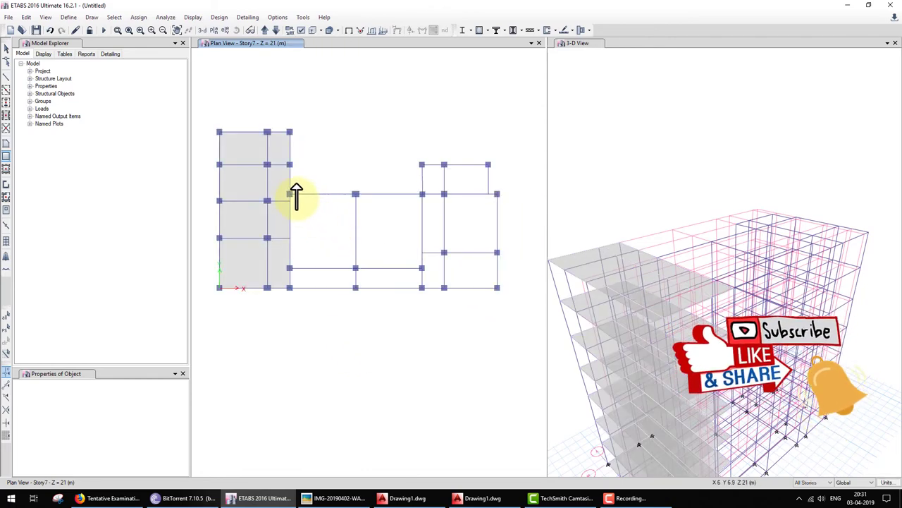
drag(298, 190, 423, 268)
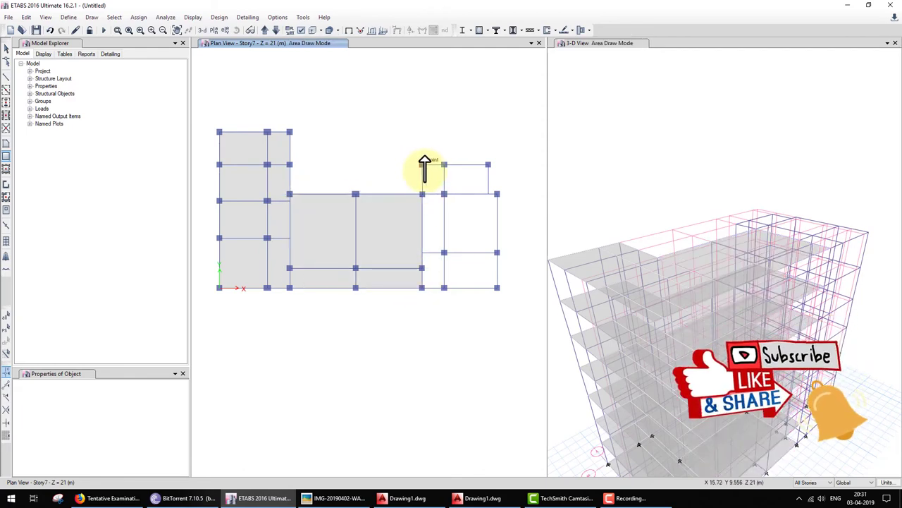
mouse_move(422, 165)
mouse_down()
mouse_move(435, 282)
mouse_move(445, 287)
mouse_up()
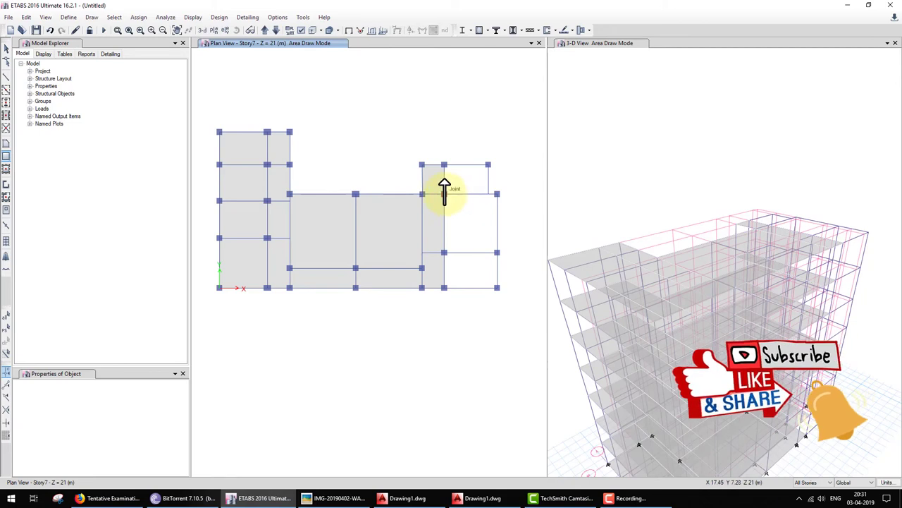
drag(444, 193, 497, 287)
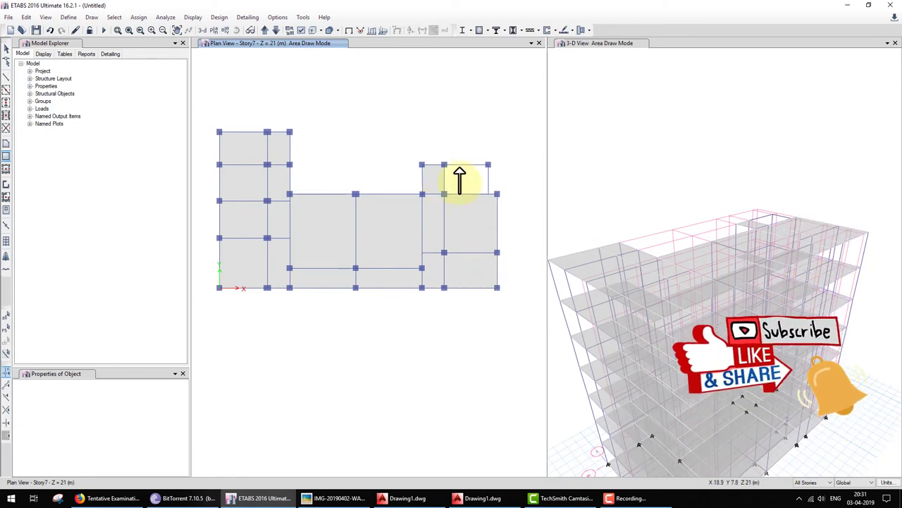
drag(451, 166, 488, 194)
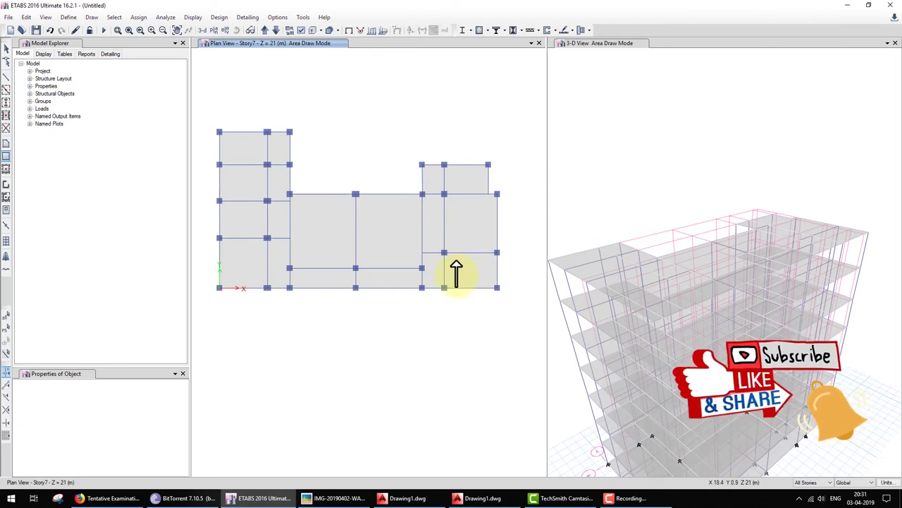
key(Escape)
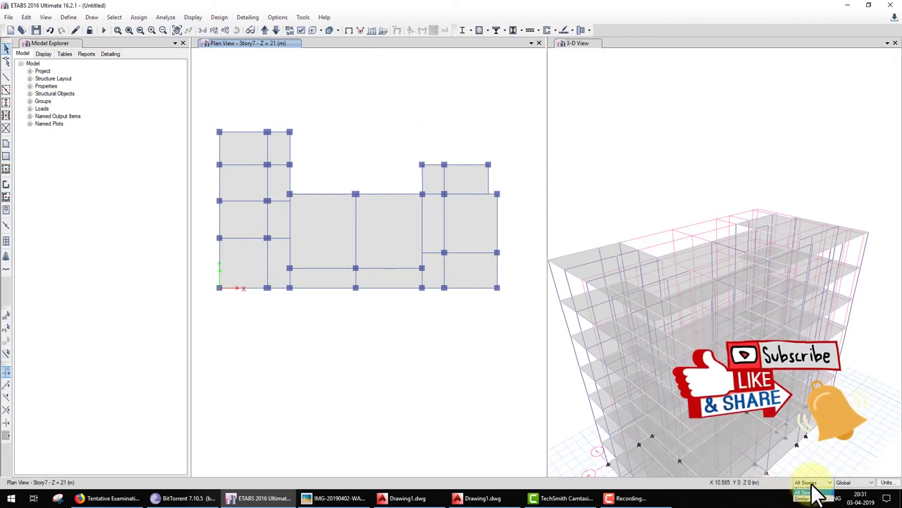
Switch the story selector to One Story and begin changing the plan level
click(811, 483)
click(807, 495)
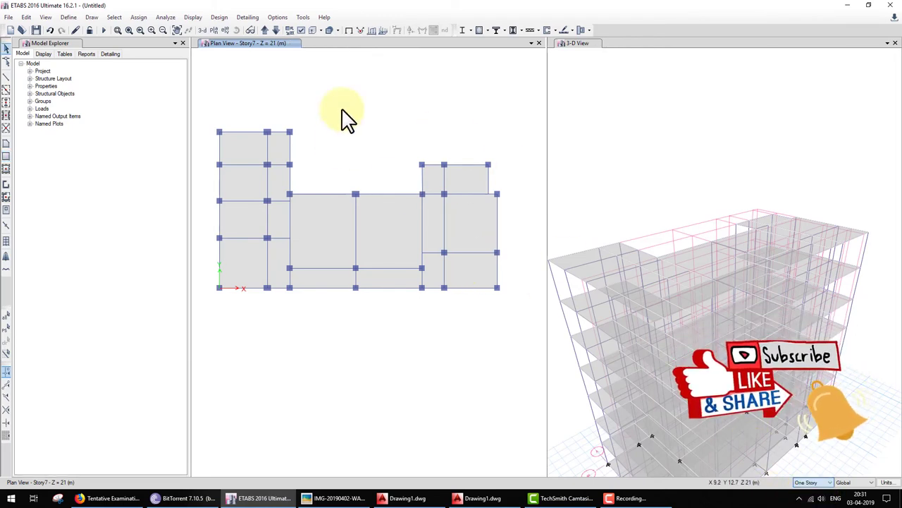
click(215, 30)
click(558, 129)
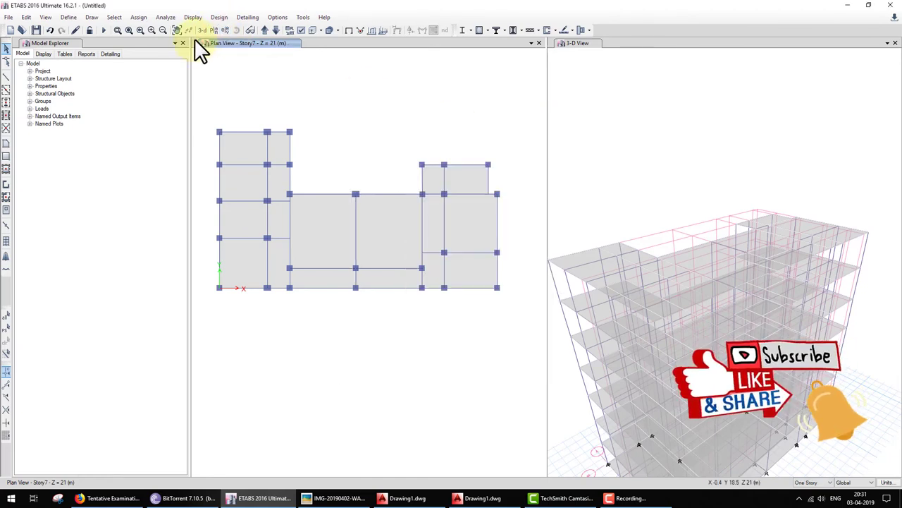
click(214, 30)
Show the Base level plan and delete all members drawn there
click(396, 262)
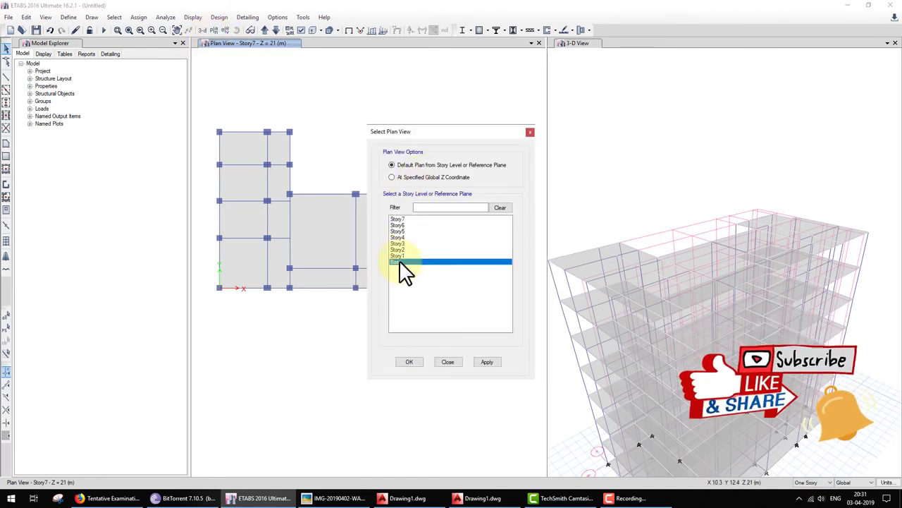
click(410, 362)
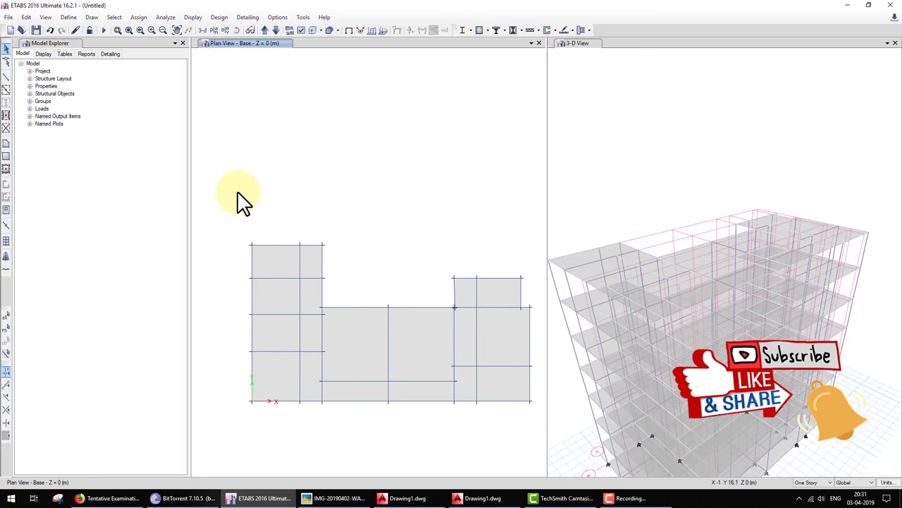
drag(216, 177, 538, 447)
key(Delete)
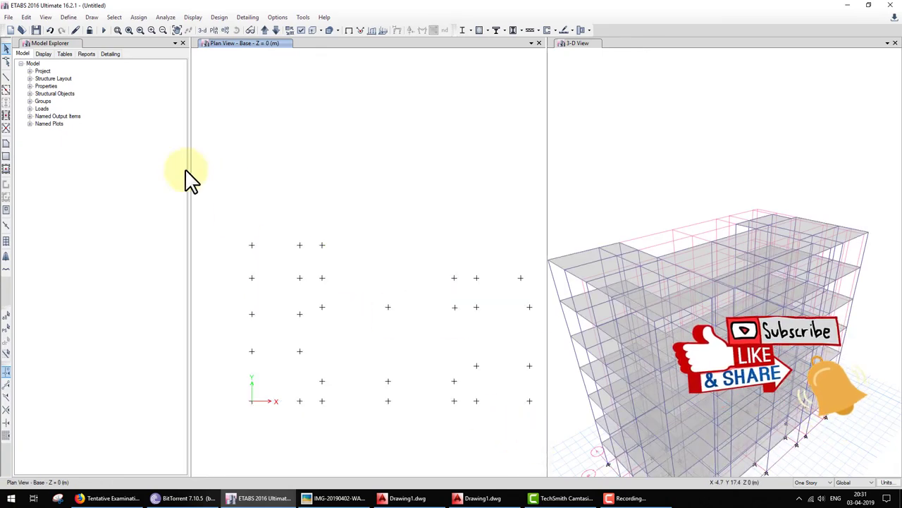
Assign fixed restraints to all 30 base joints
drag(229, 195, 533, 462)
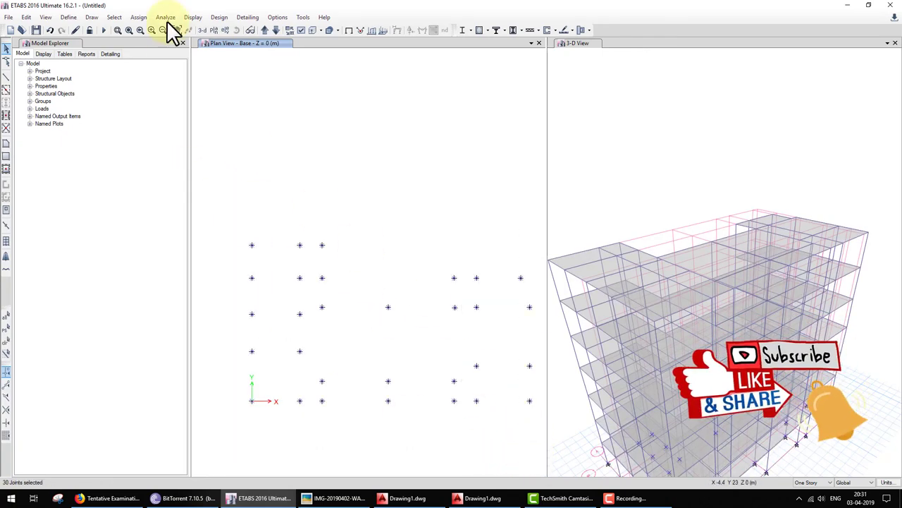
click(139, 17)
click(260, 30)
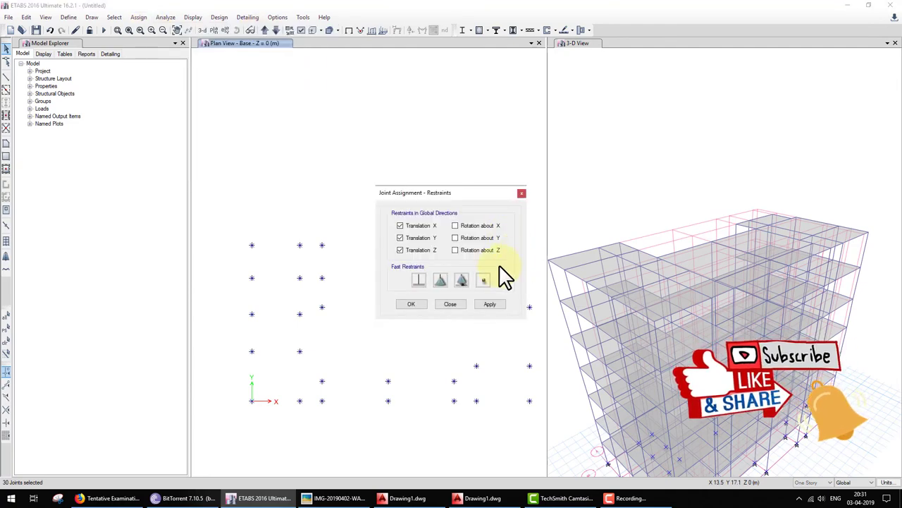
click(419, 280)
click(411, 304)
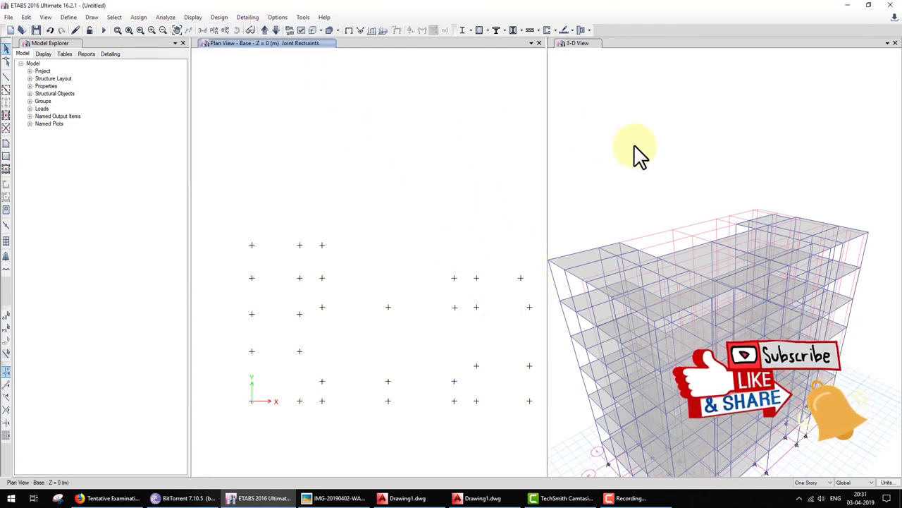
click(226, 29)
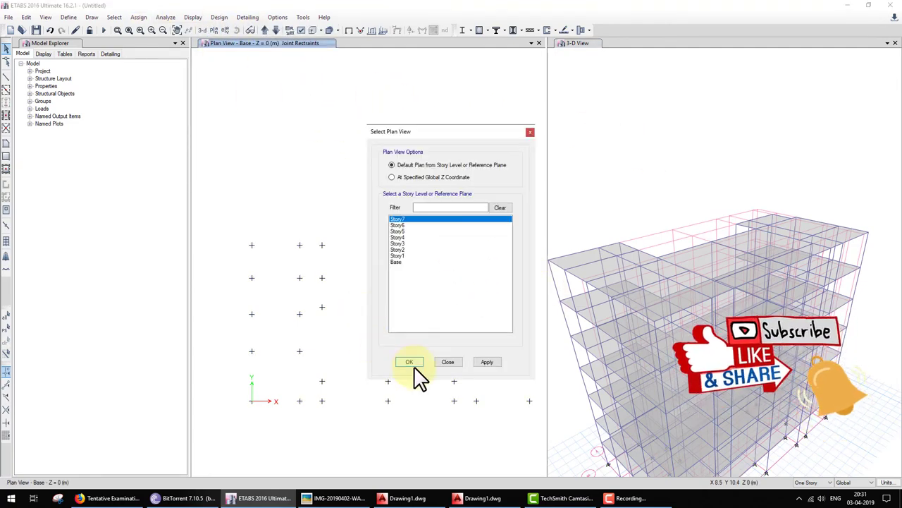
Return the plan to Story7, orbit and extrude the 3-D view, and close the plan window
click(415, 366)
click(671, 156)
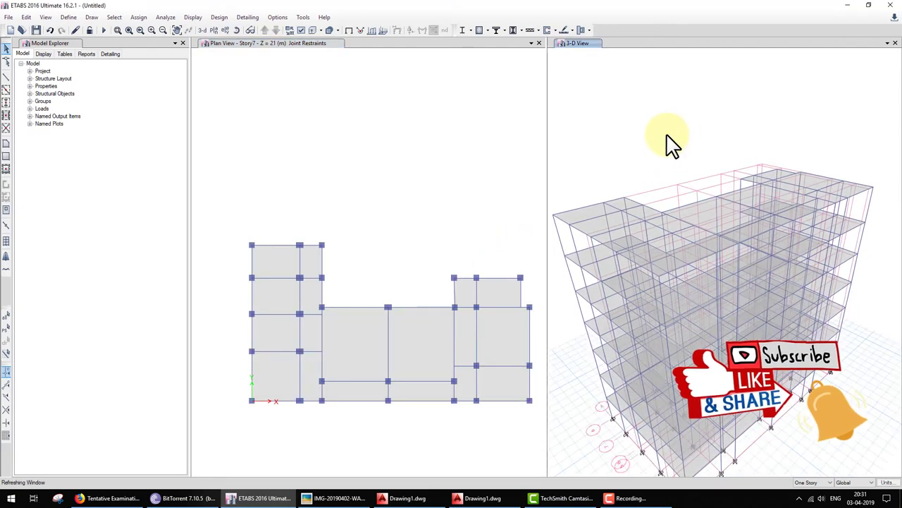
click(320, 30)
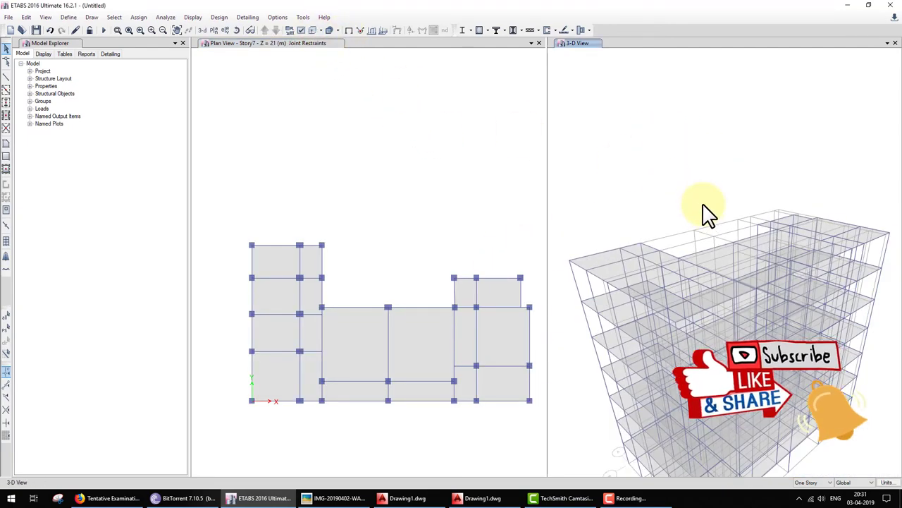
drag(703, 205, 749, 342)
mouse_move(725, 237)
mouse_down()
mouse_move(705, 272)
mouse_move(679, 278)
mouse_up()
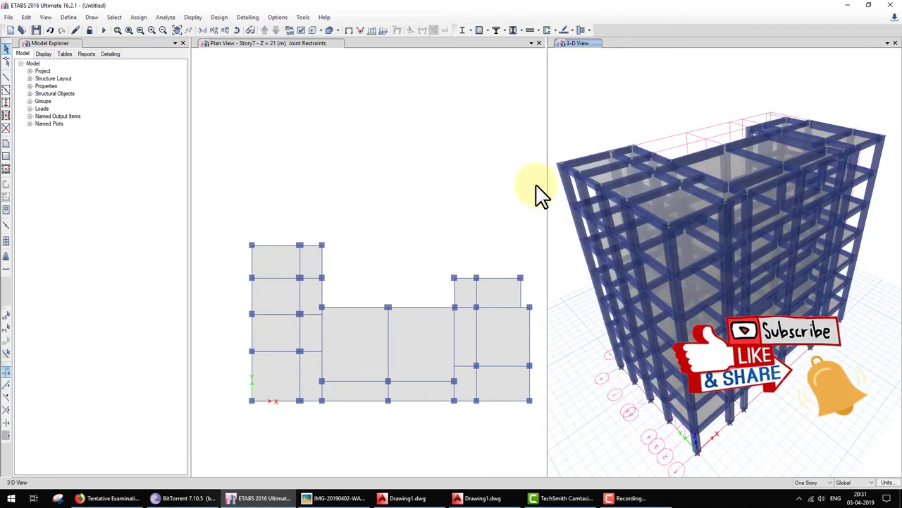
click(538, 43)
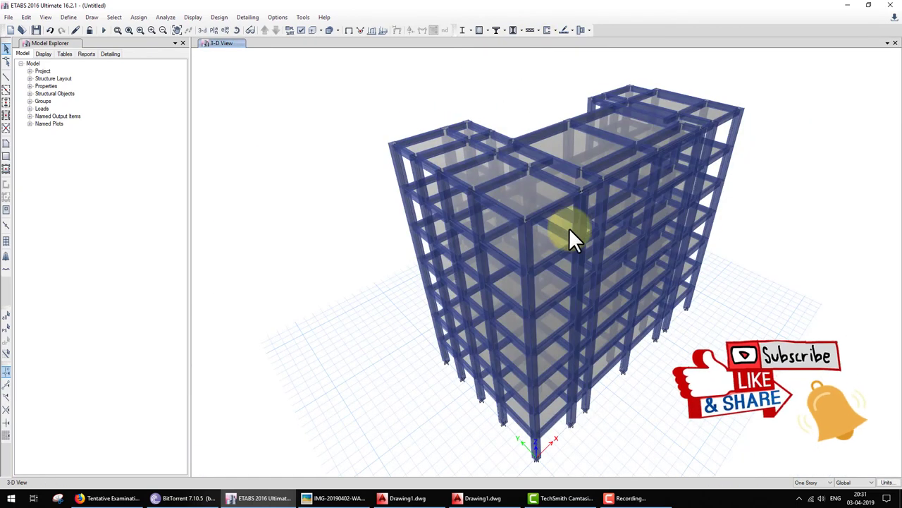
click(279, 17)
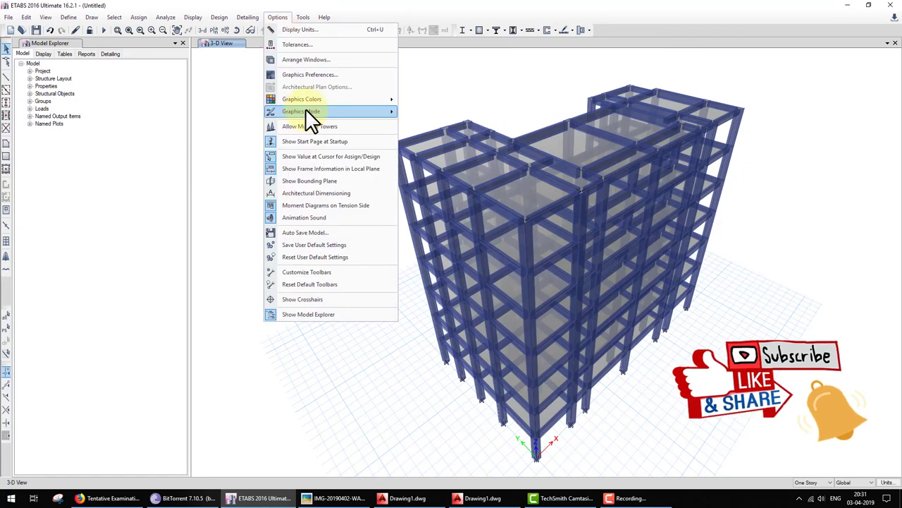
mouse_move(302, 98)
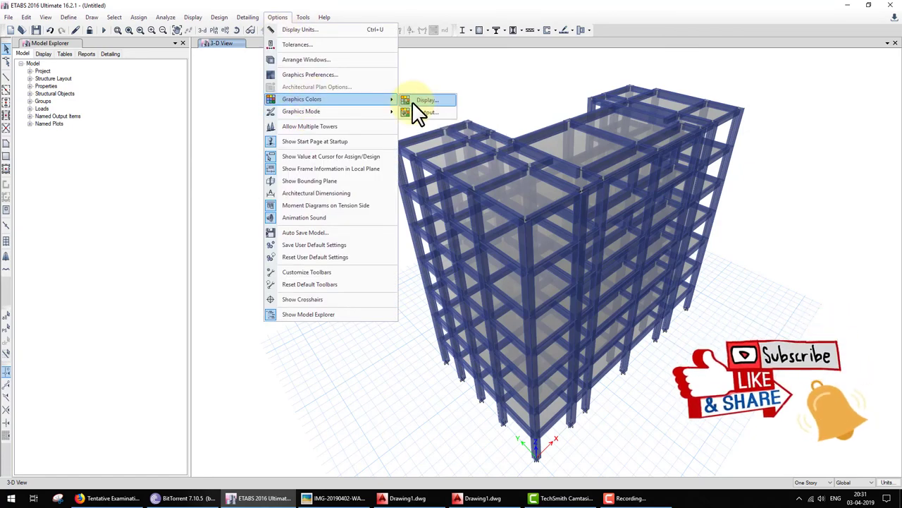
Set the display colours to Black Background and orbit the 3-D model
click(415, 103)
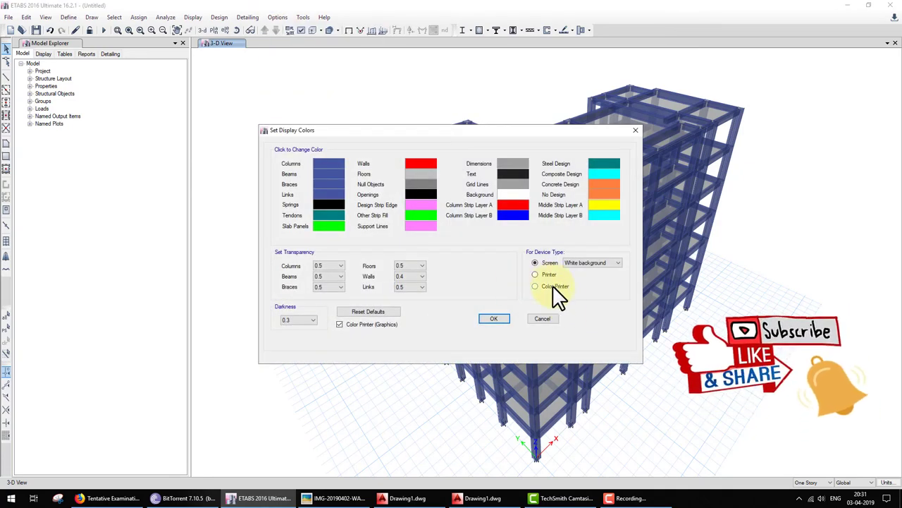
click(583, 263)
click(582, 273)
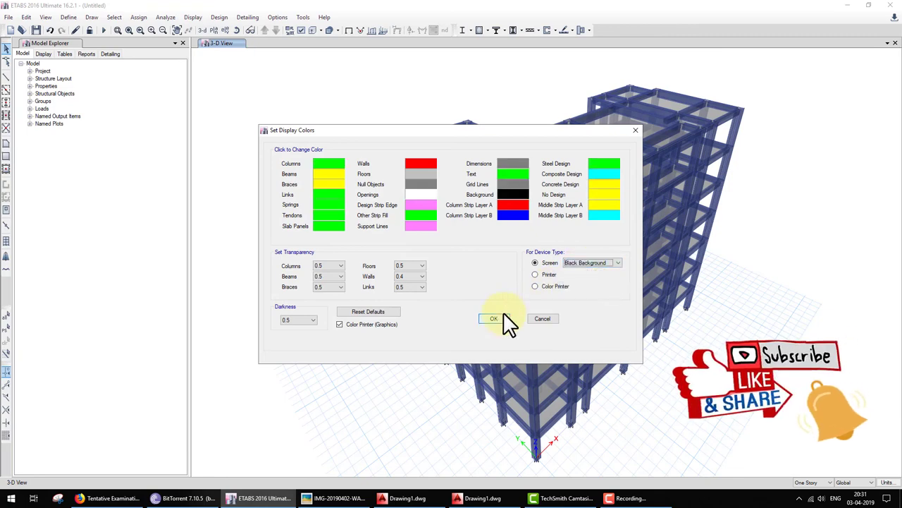
click(505, 317)
mouse_move(621, 303)
shift+middle_down()
mouse_move(597, 315)
mouse_move(566, 296)
mouse_move(597, 329)
mouse_move(619, 299)
mouse_move(677, 291)
mouse_move(644, 303)
mouse_move(659, 306)
shift+middle_up()
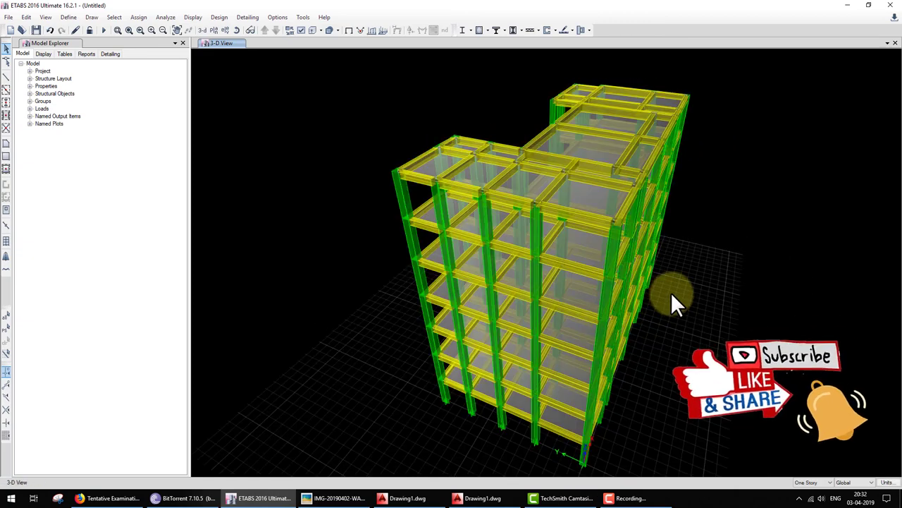